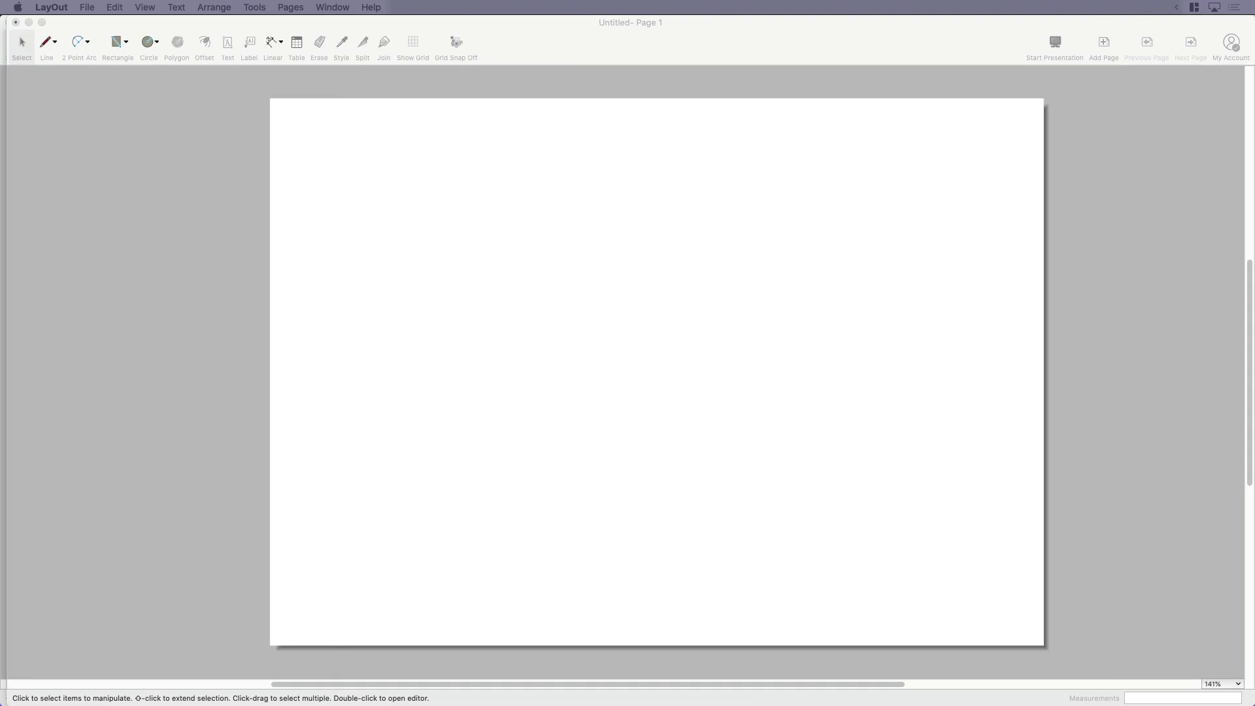
- Place Seat-Walls-5.jpg on the page, move it to the top-left corner and scale it down
{"action": "left_click", "coordinate": [1035, 258]}
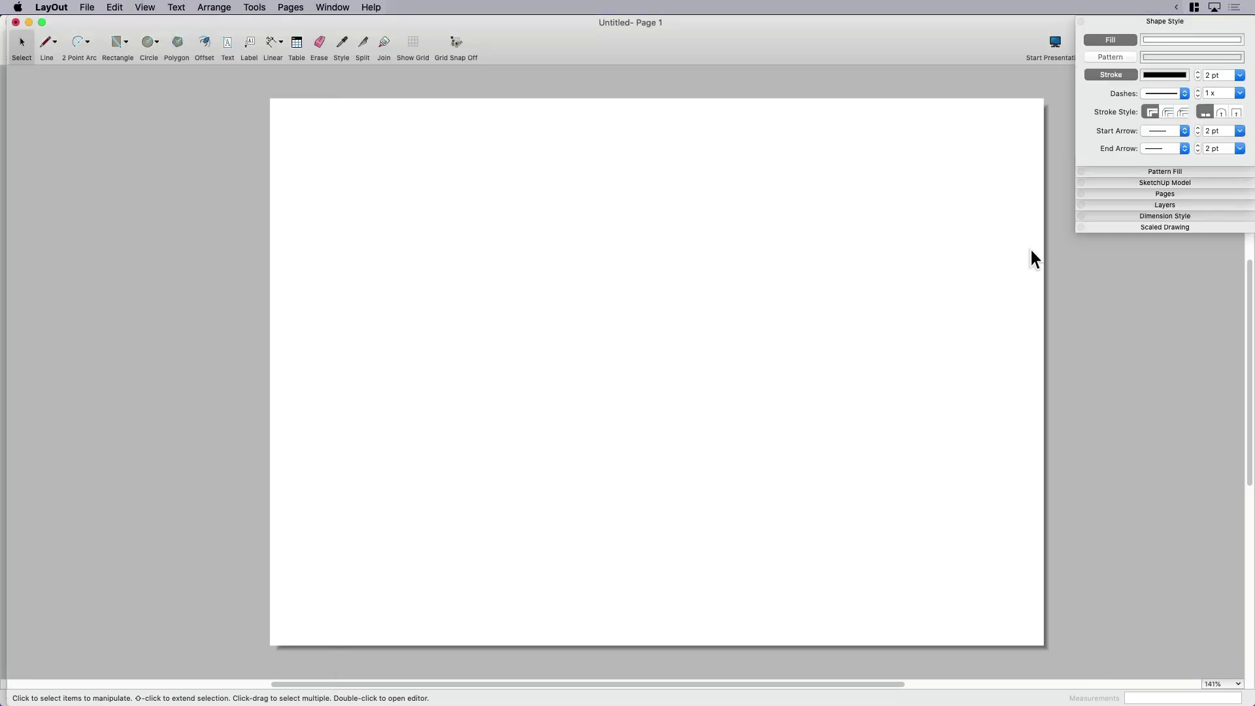
{"action": "middle_click_drag", "start_coordinate": [795, 302], "coordinate": [774, 300]}
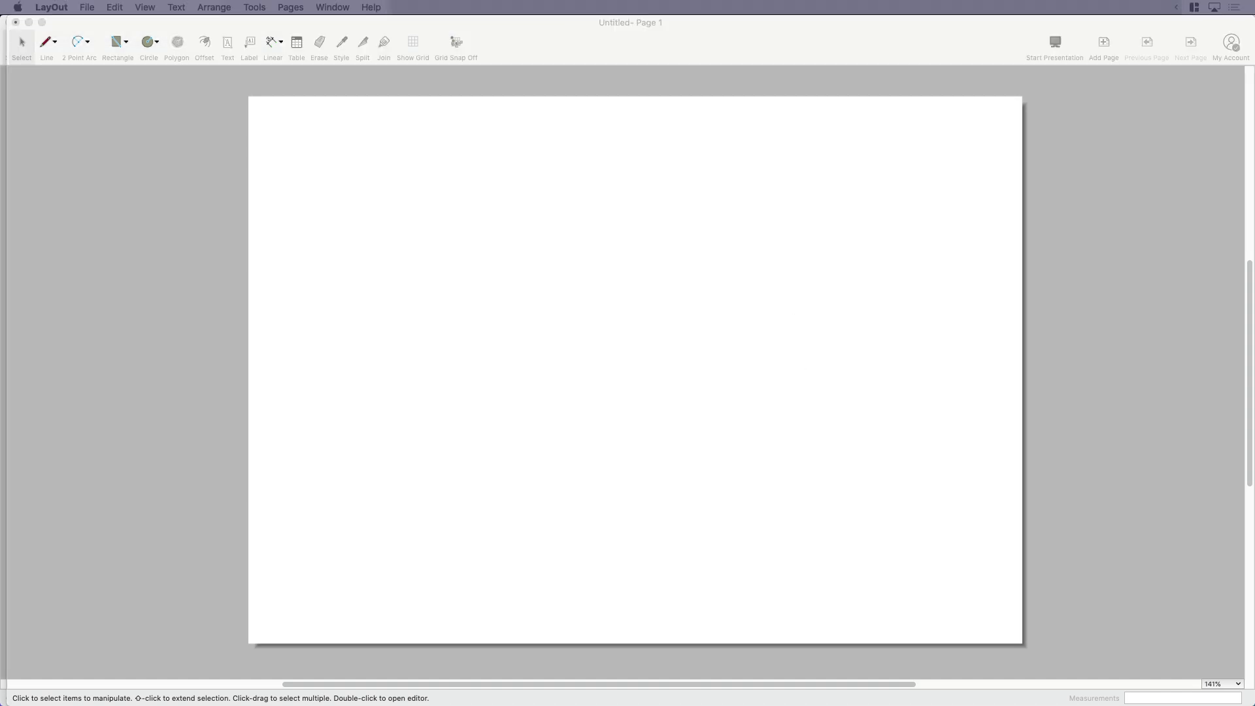
{"action": "left_click_drag", "start_coordinate": [221, 201], "coordinate": [359, 204]}
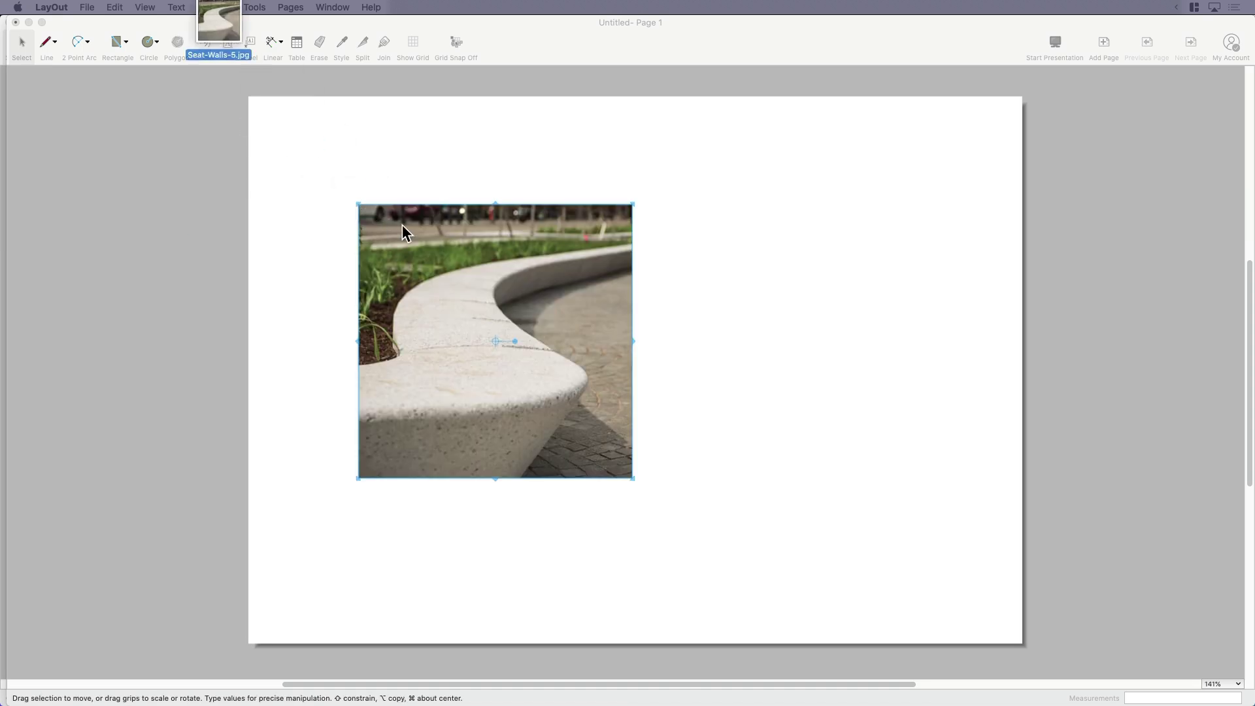
{"action": "left_click_drag", "start_coordinate": [429, 247], "coordinate": [360, 172]}
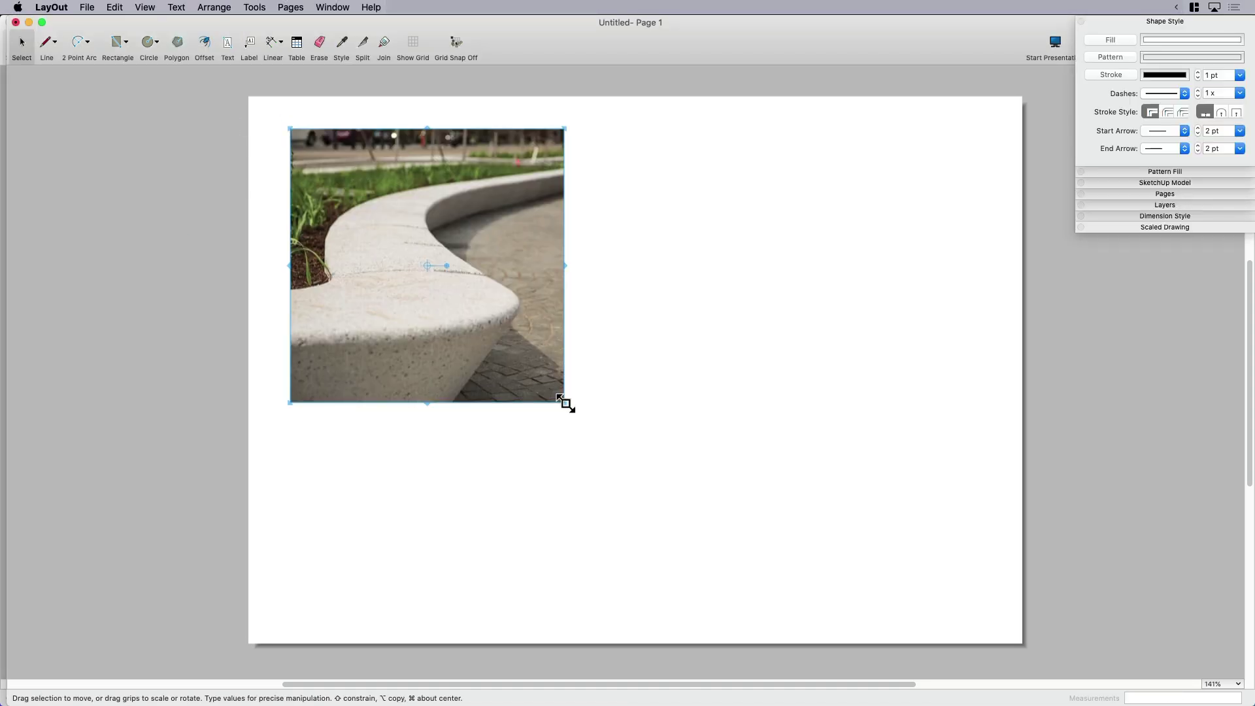
{"action": "left_click_drag", "start_coordinate": [563, 403], "coordinate": [516, 366]}
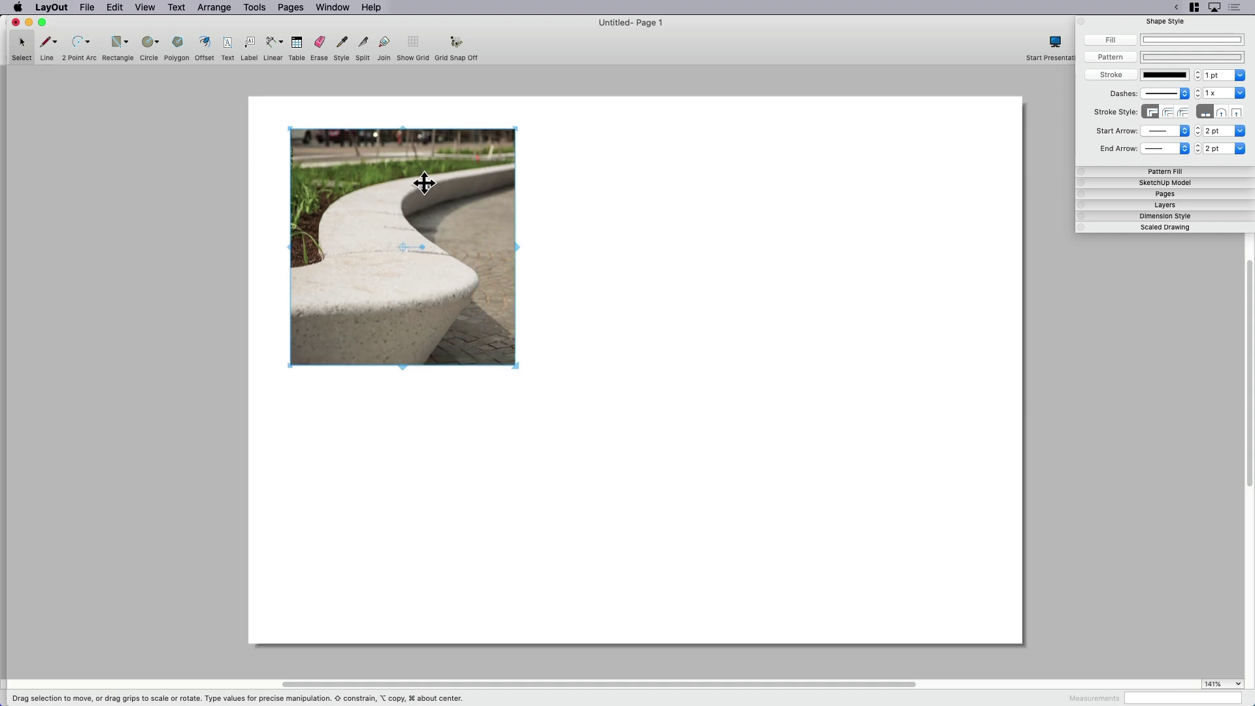
{"action": "left_click", "coordinate": [568, 347]}
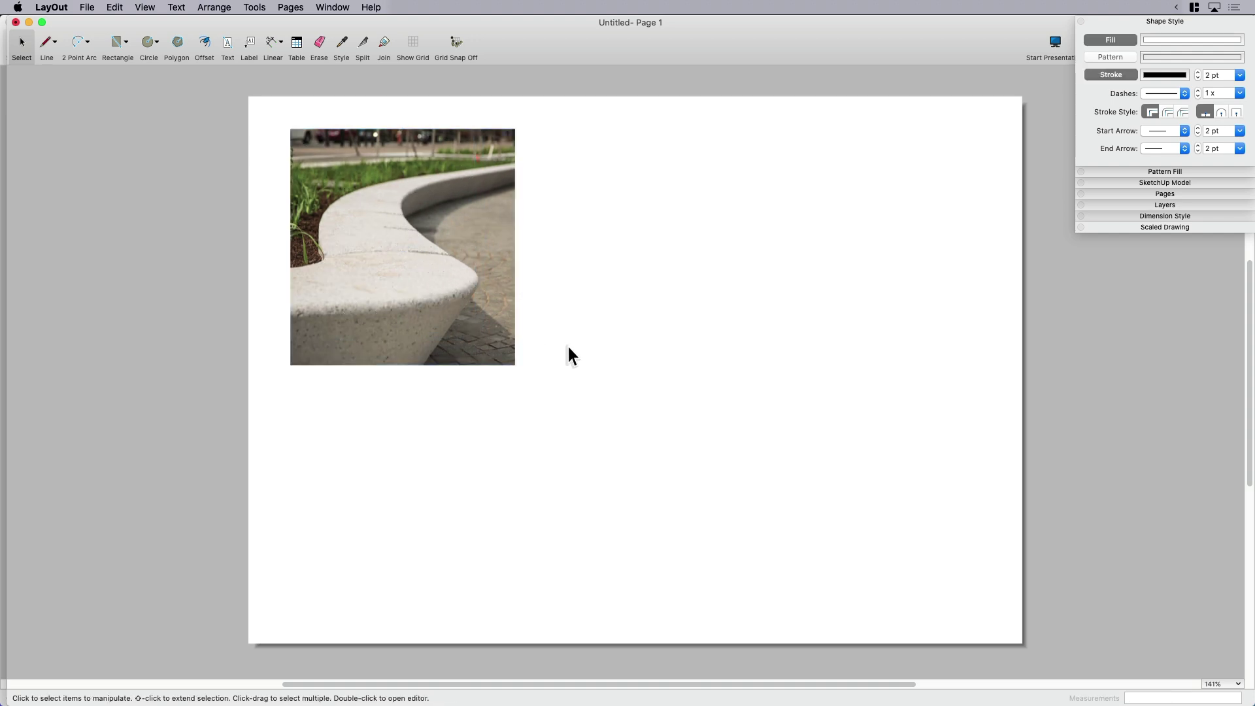
{"action": "scroll", "coordinate": [575, 356], "scroll_direction": "up", "scroll_amount": 1}
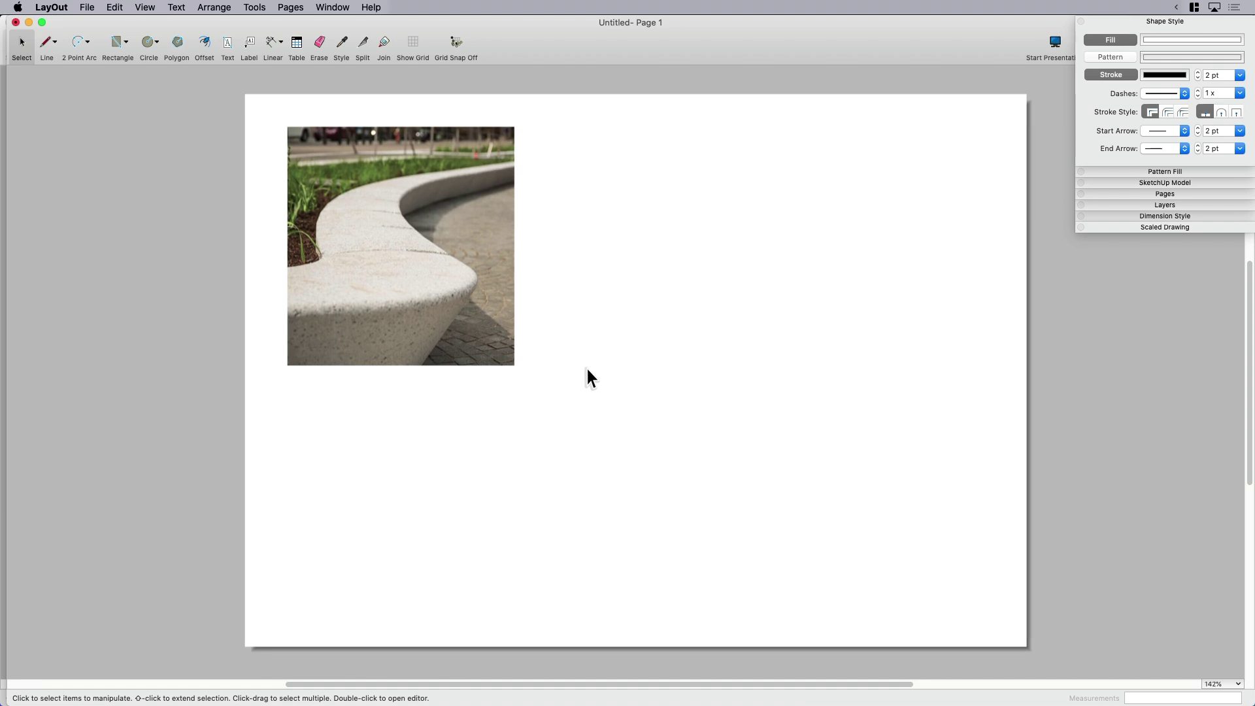
{"action": "middle_click_drag", "start_coordinate": [587, 369], "coordinate": [586, 360]}
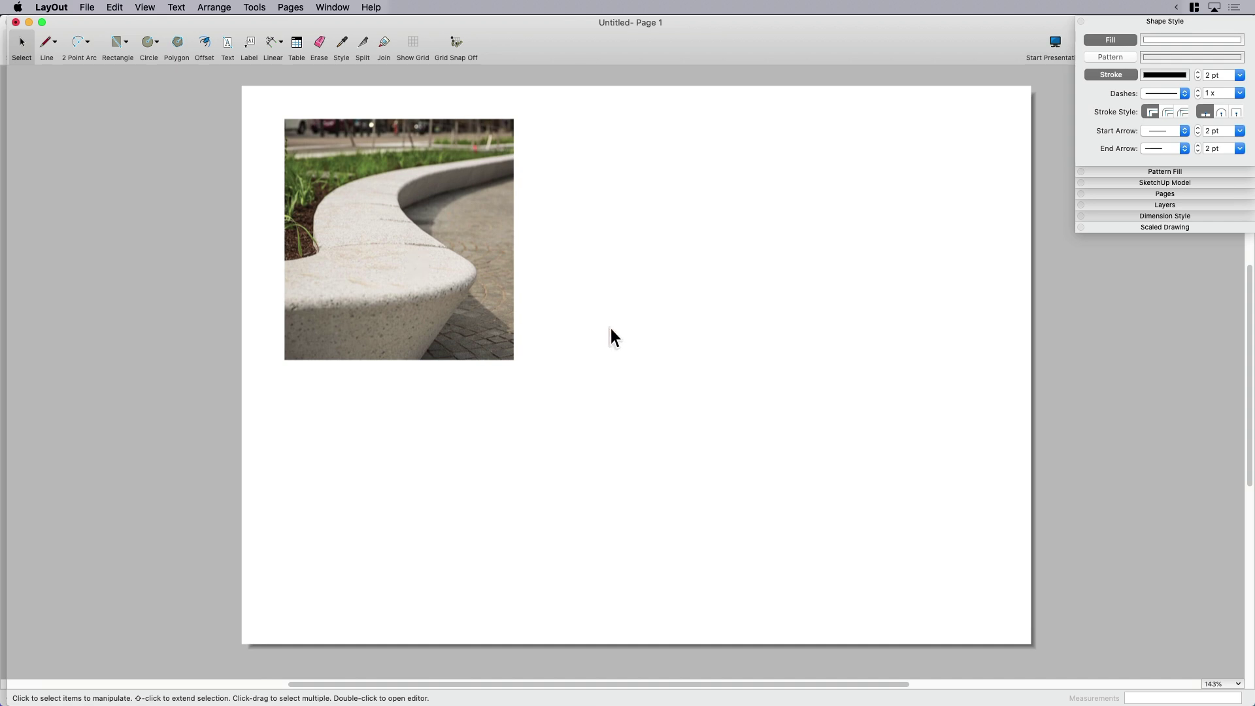
{"action": "scroll", "coordinate": [593, 351], "scroll_direction": "up", "scroll_amount": 1}
{"action": "middle_click_drag", "start_coordinate": [592, 352], "coordinate": [632, 360]}
{"action": "scroll", "coordinate": [597, 371], "scroll_direction": "up", "scroll_amount": 1}
{"action": "scroll", "coordinate": [638, 366], "scroll_direction": "up", "scroll_amount": 1}
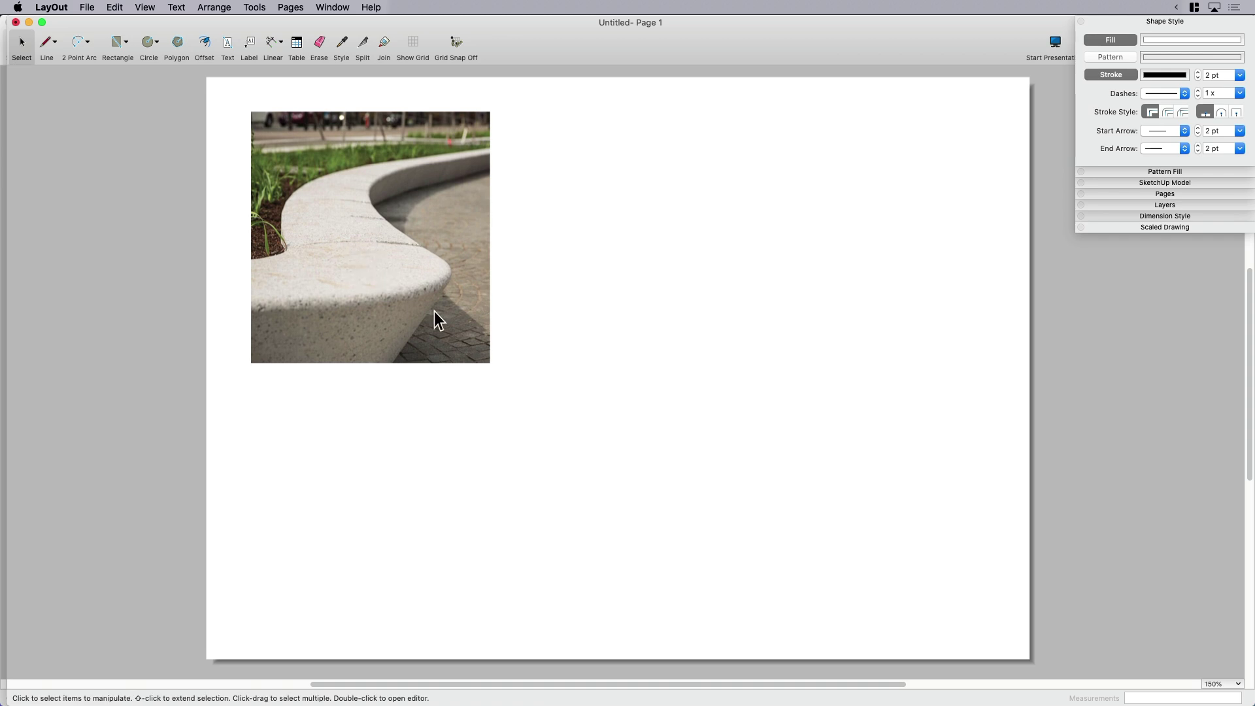
- Expand Scaled Drawing in the tray and drag it out into its own floating panel
{"action": "left_click", "coordinate": [1147, 228]}
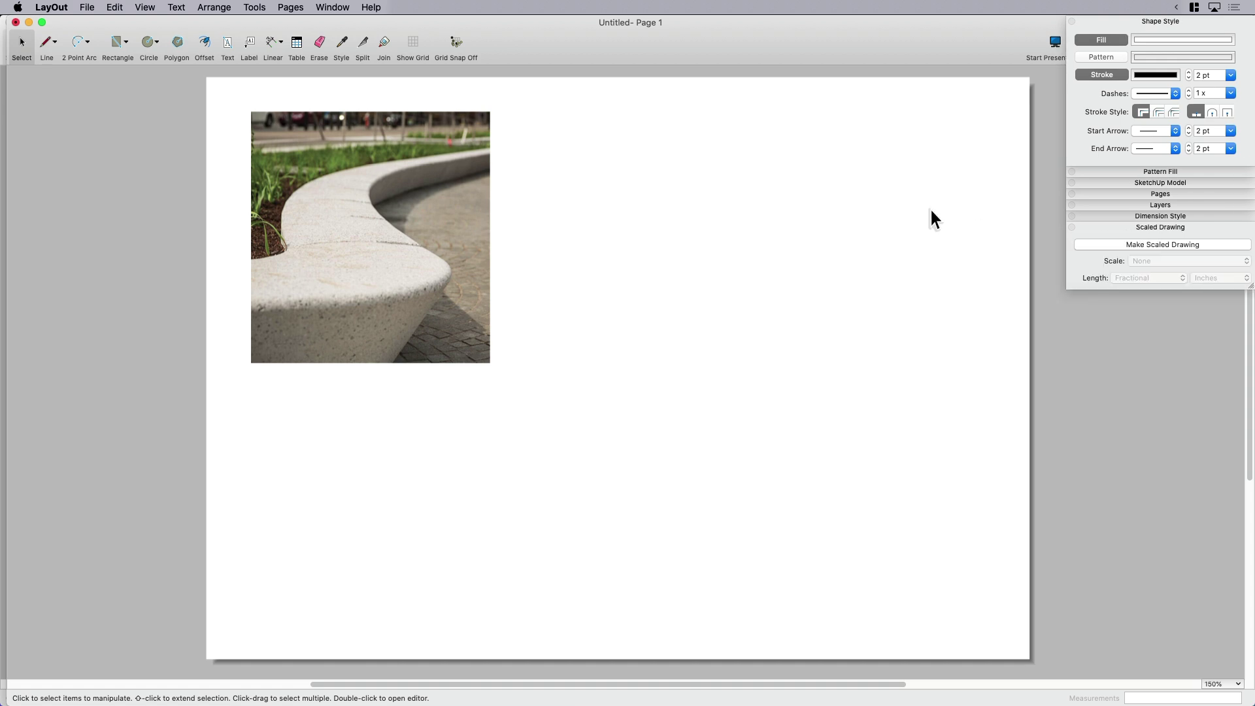
{"action": "left_click", "coordinate": [333, 8]}
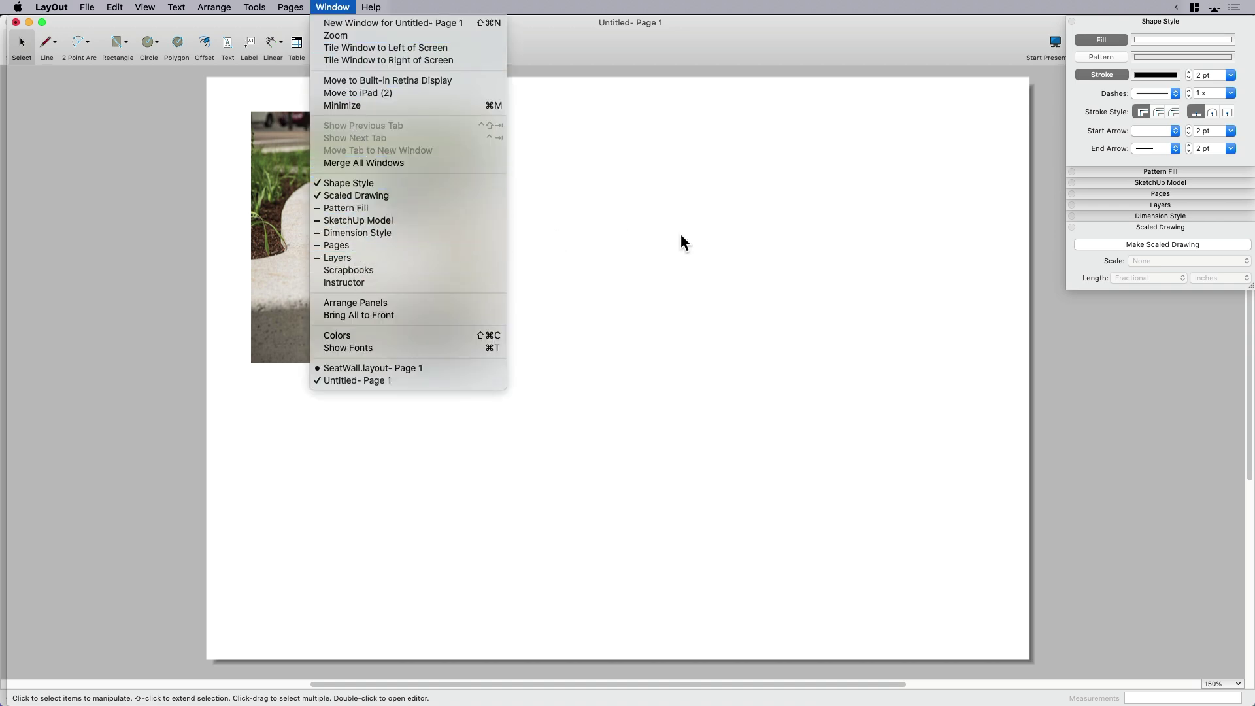
{"action": "left_click", "coordinate": [772, 246]}
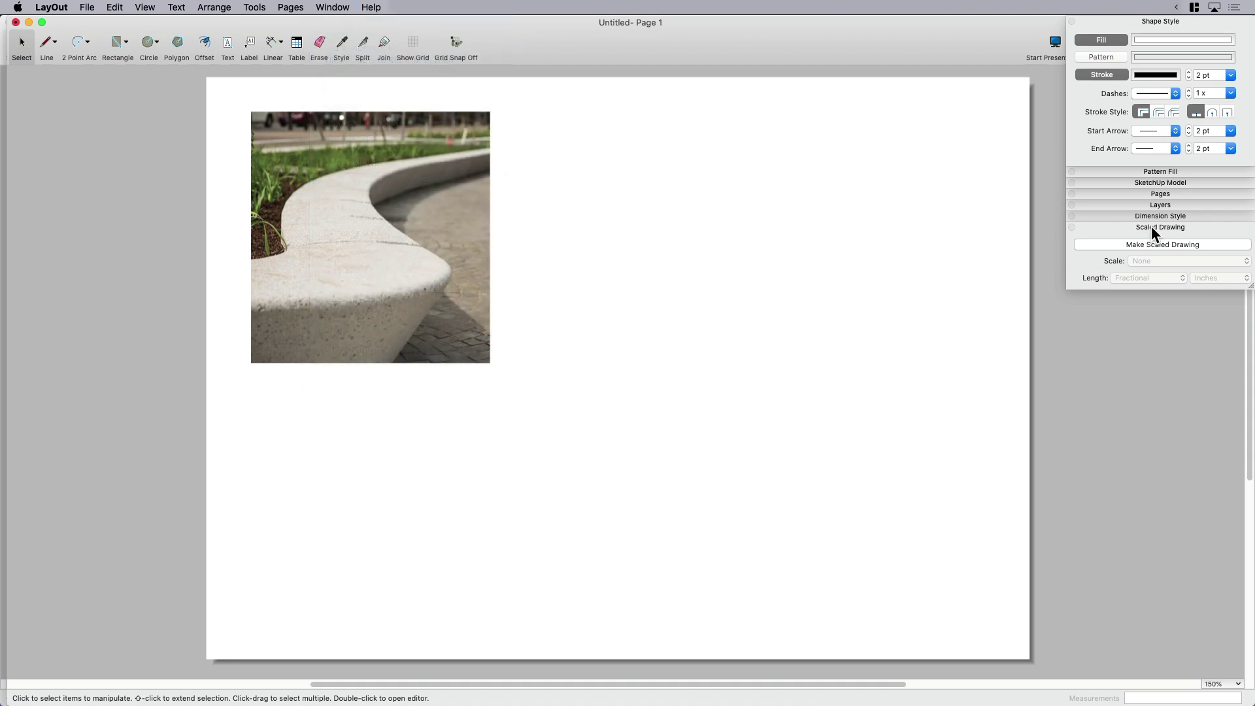
{"action": "mouse_move", "coordinate": [1152, 225]}
{"action": "left_mouse_down"}
{"action": "mouse_move", "coordinate": [1101, 239]}
{"action": "mouse_move", "coordinate": [912, 141]}
{"action": "mouse_move", "coordinate": [906, 116]}
{"action": "left_mouse_up"}
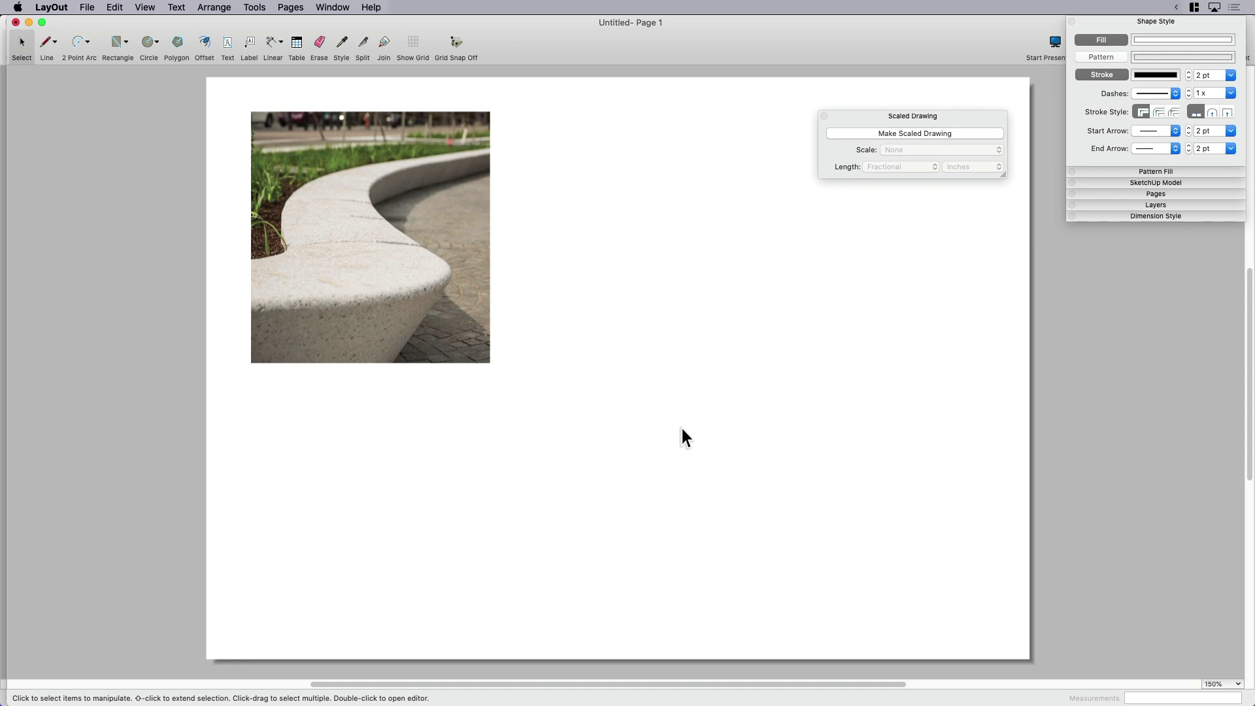
{"action": "key", "text": "l"}
{"action": "left_click", "coordinate": [622, 479]}
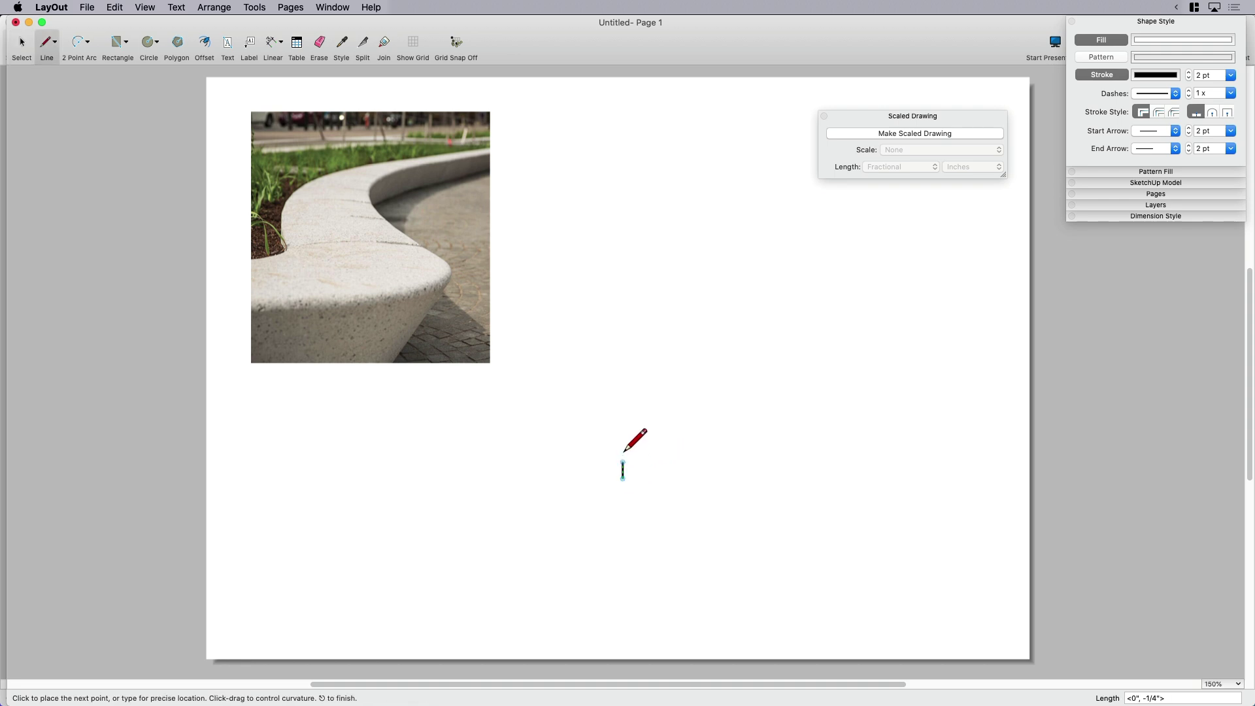
{"action": "type", "text": "20"}
{"action": "key", "text": "Return"}
{"action": "key", "text": "space"}
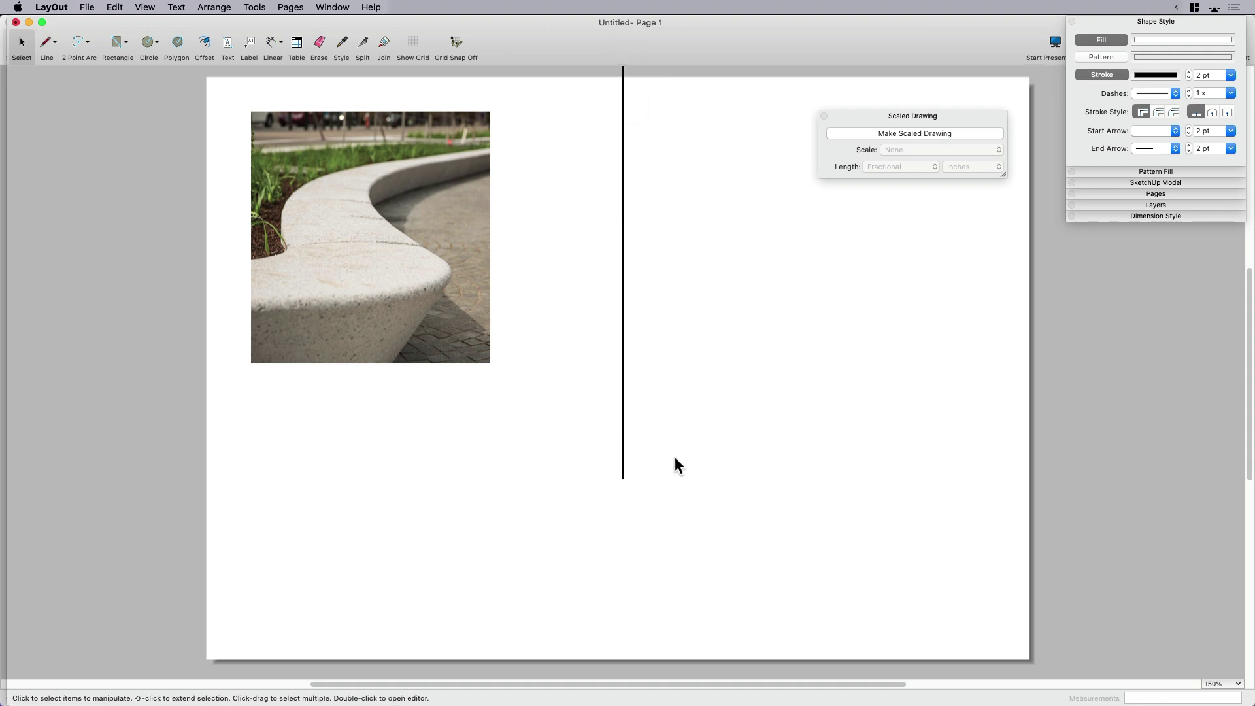
{"action": "scroll", "coordinate": [674, 458], "scroll_direction": "down", "scroll_amount": 4}
{"action": "scroll", "coordinate": [674, 456], "scroll_direction": "down", "scroll_amount": 2}
{"action": "mouse_move", "coordinate": [673, 456]}
{"action": "middle_mouse_down"}
{"action": "mouse_move", "coordinate": [672, 476]}
{"action": "mouse_move", "coordinate": [669, 460]}
{"action": "middle_mouse_up"}
{"action": "left_click", "coordinate": [628, 434]}
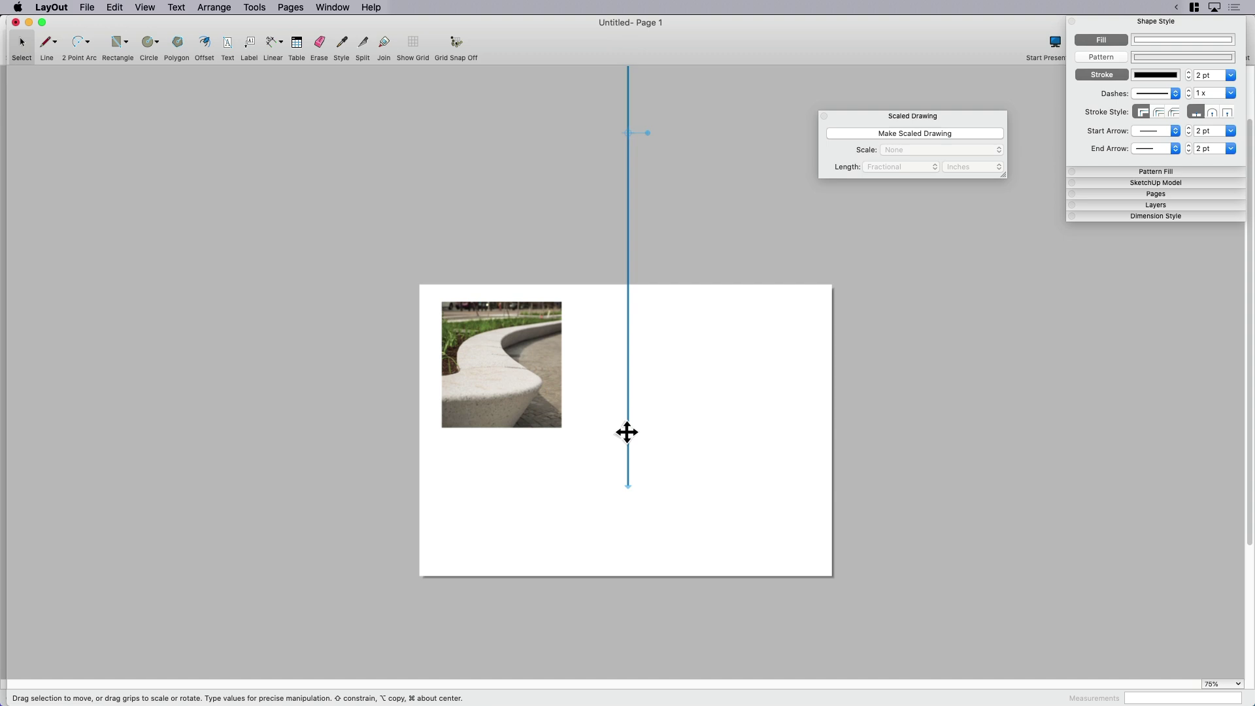
{"action": "key", "text": "Delete"}
{"action": "scroll", "coordinate": [627, 465], "scroll_direction": "up", "scroll_amount": 2}
{"action": "scroll", "coordinate": [628, 465], "scroll_direction": "up", "scroll_amount": 3}
{"action": "middle_click_drag", "start_coordinate": [645, 477], "coordinate": [700, 443]}
{"action": "scroll", "coordinate": [700, 434], "scroll_direction": "down", "scroll_amount": 1}
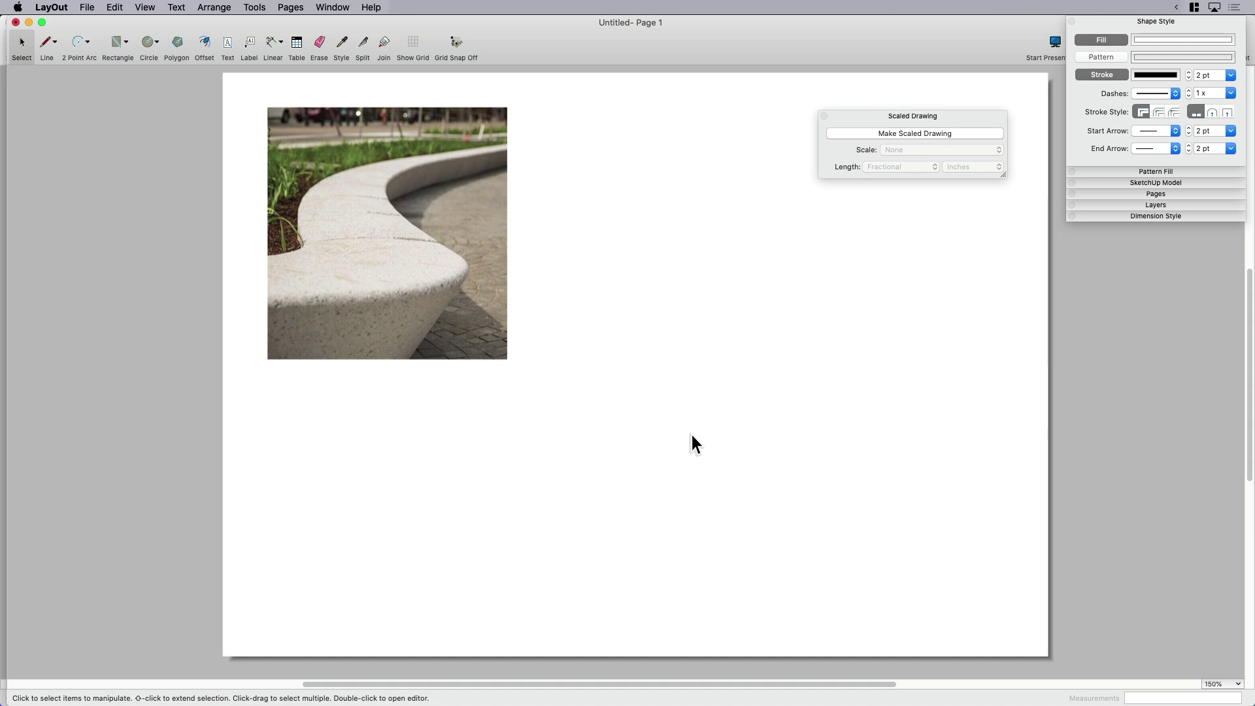
- Make the page a scaled drawing at 1 1/2" = 1'-0" (1:8)
{"action": "left_click", "coordinate": [911, 132]}
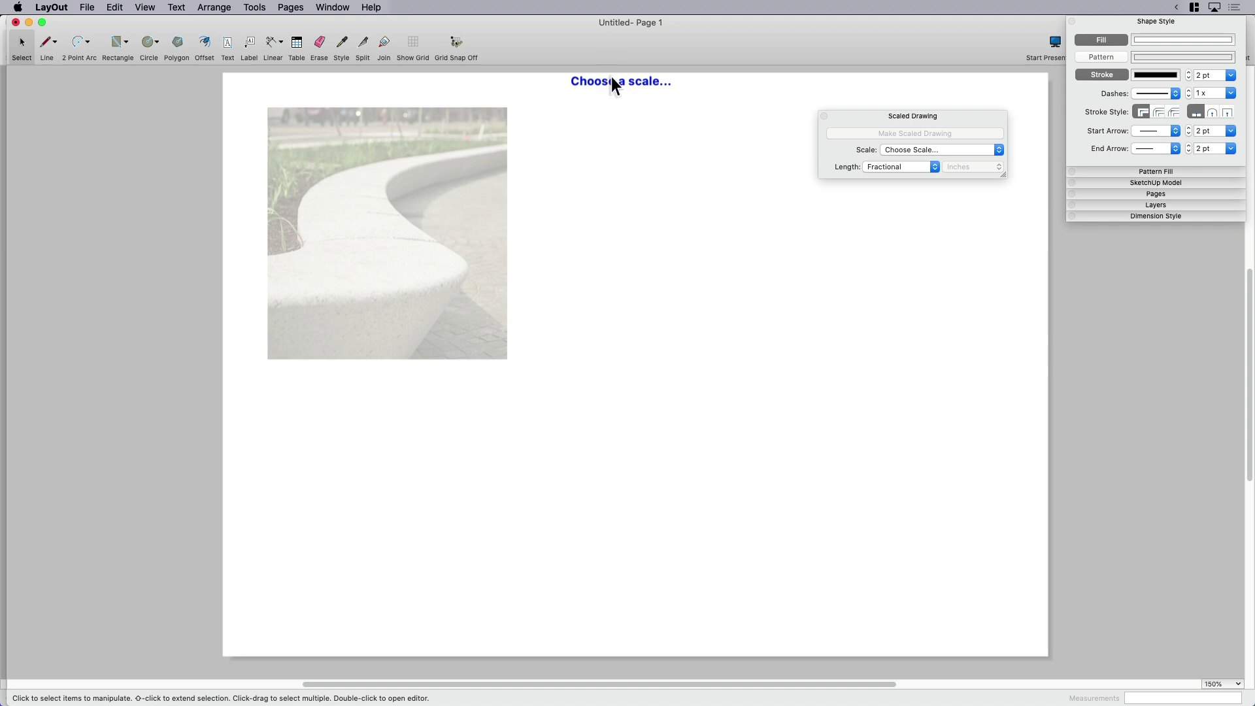
{"action": "left_click", "coordinate": [909, 150]}
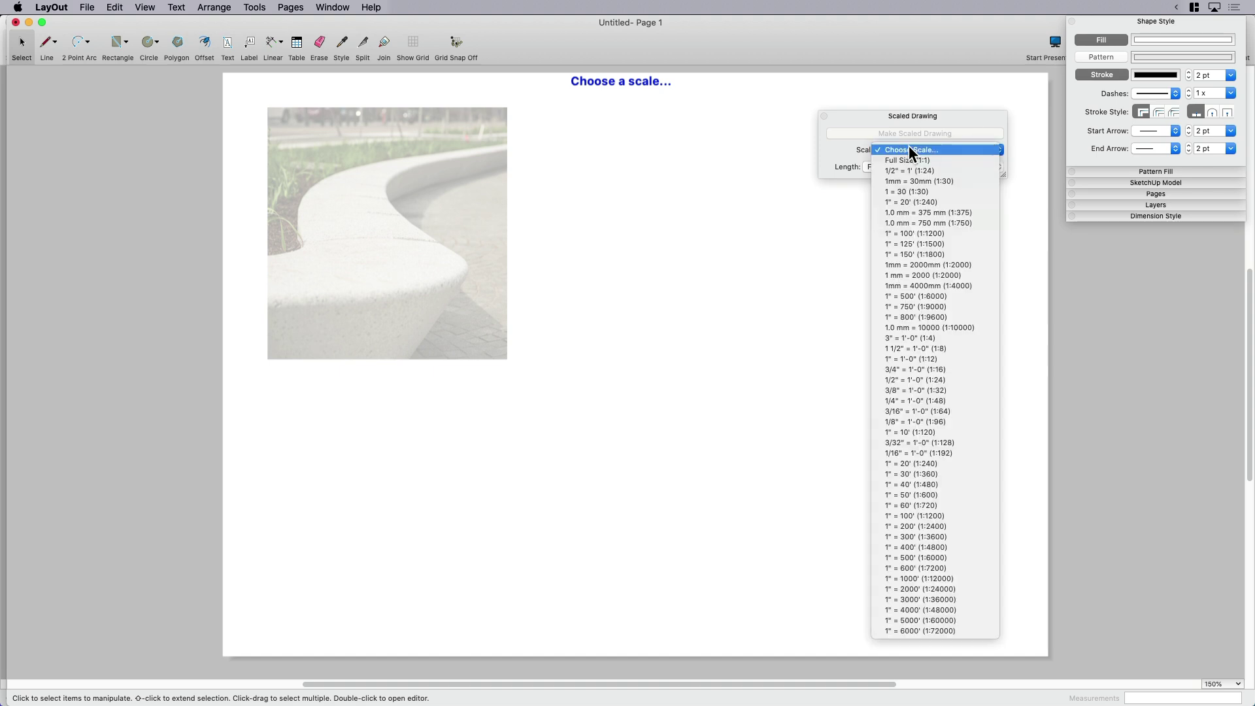
{"action": "left_click", "coordinate": [899, 351]}
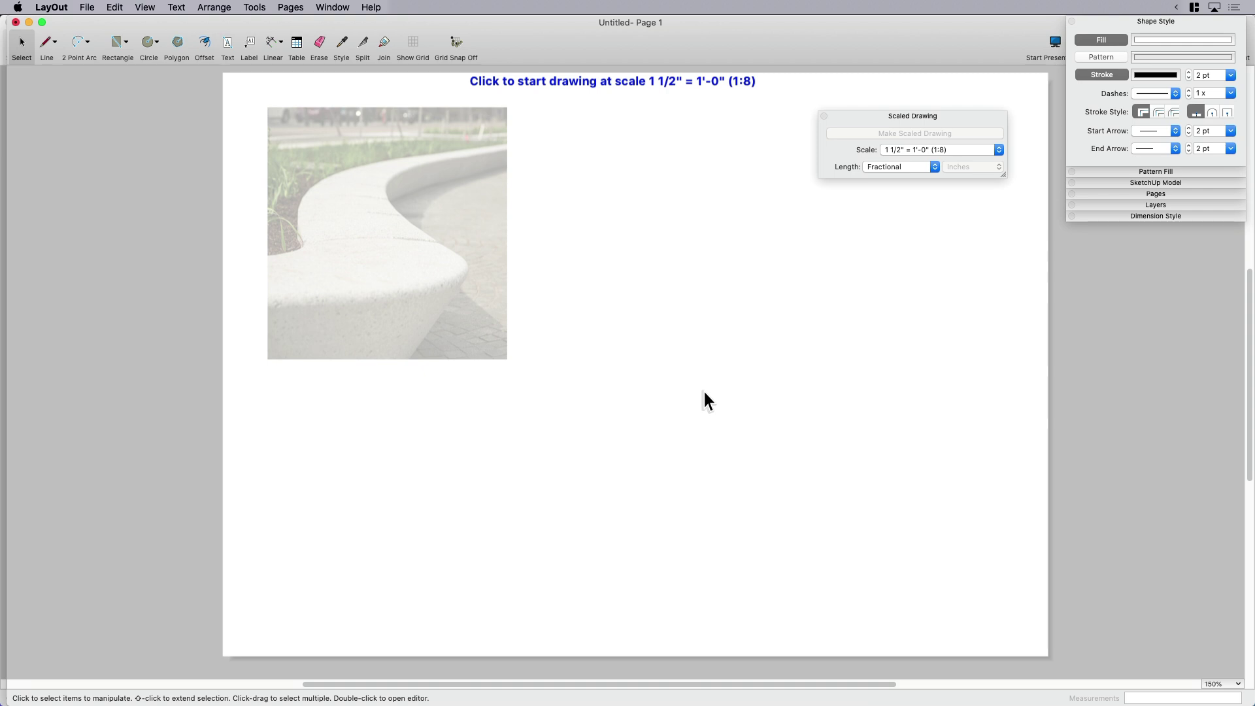
- Draw the wall's vertical edge 20 long
{"action": "key", "text": "l"}
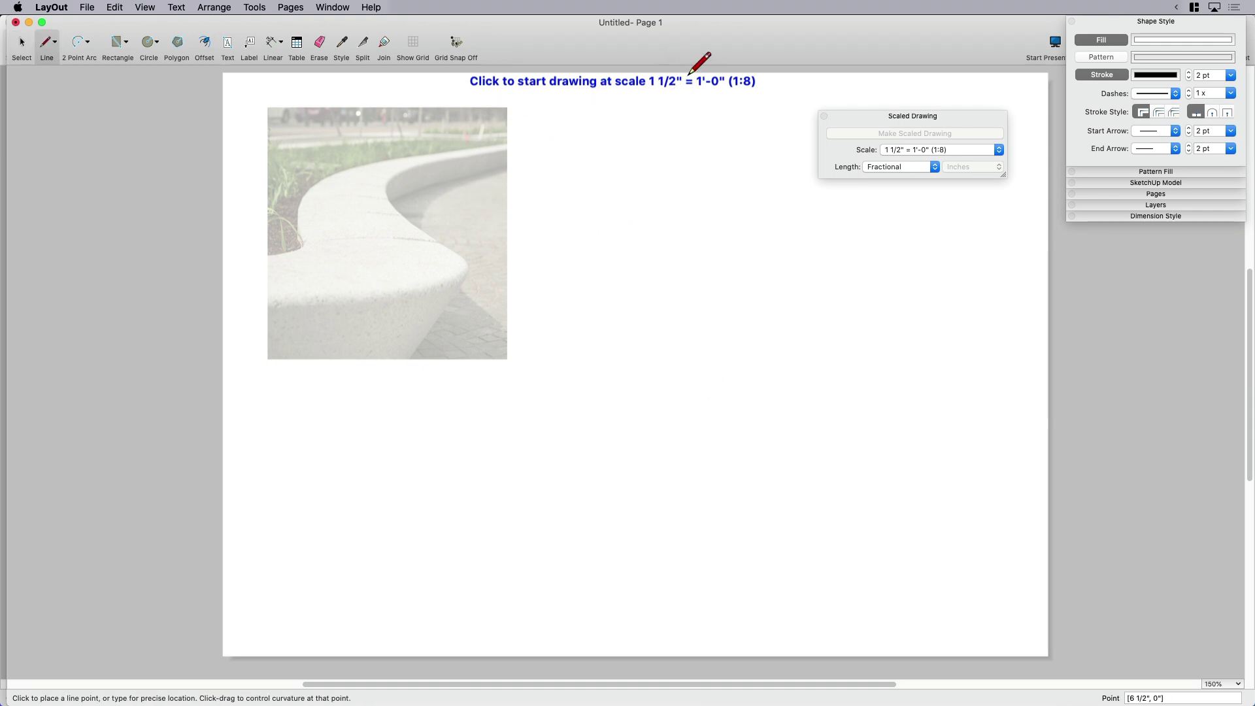
{"action": "left_click", "coordinate": [653, 423]}
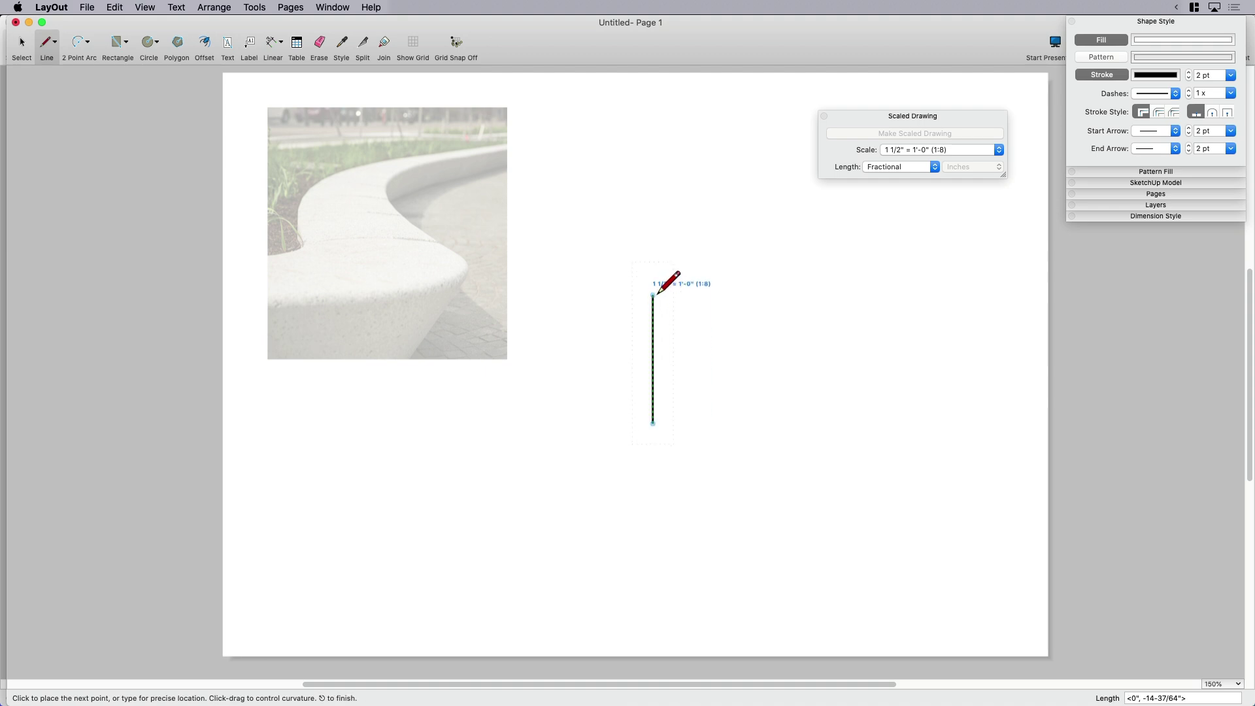
{"action": "type", "text": "20"}
{"action": "key", "text": "Return"}
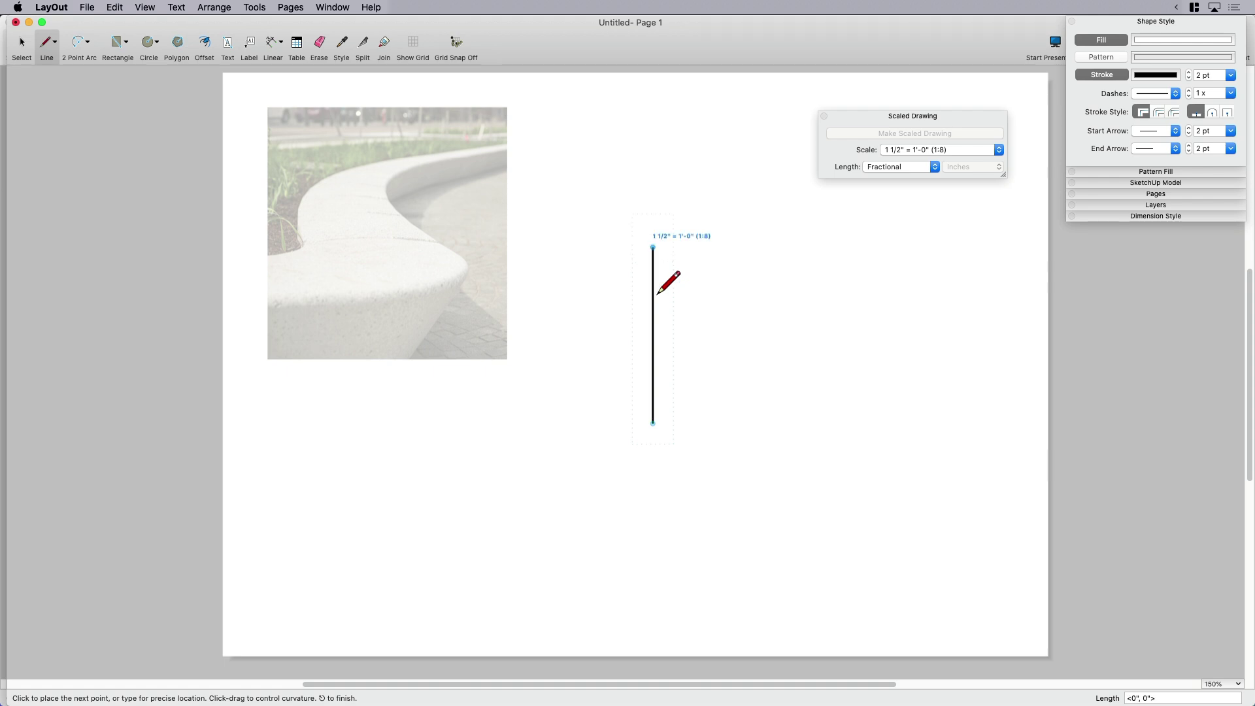
{"action": "key", "text": "space"}
{"action": "middle_click_drag", "start_coordinate": [708, 353], "coordinate": [670, 379]}
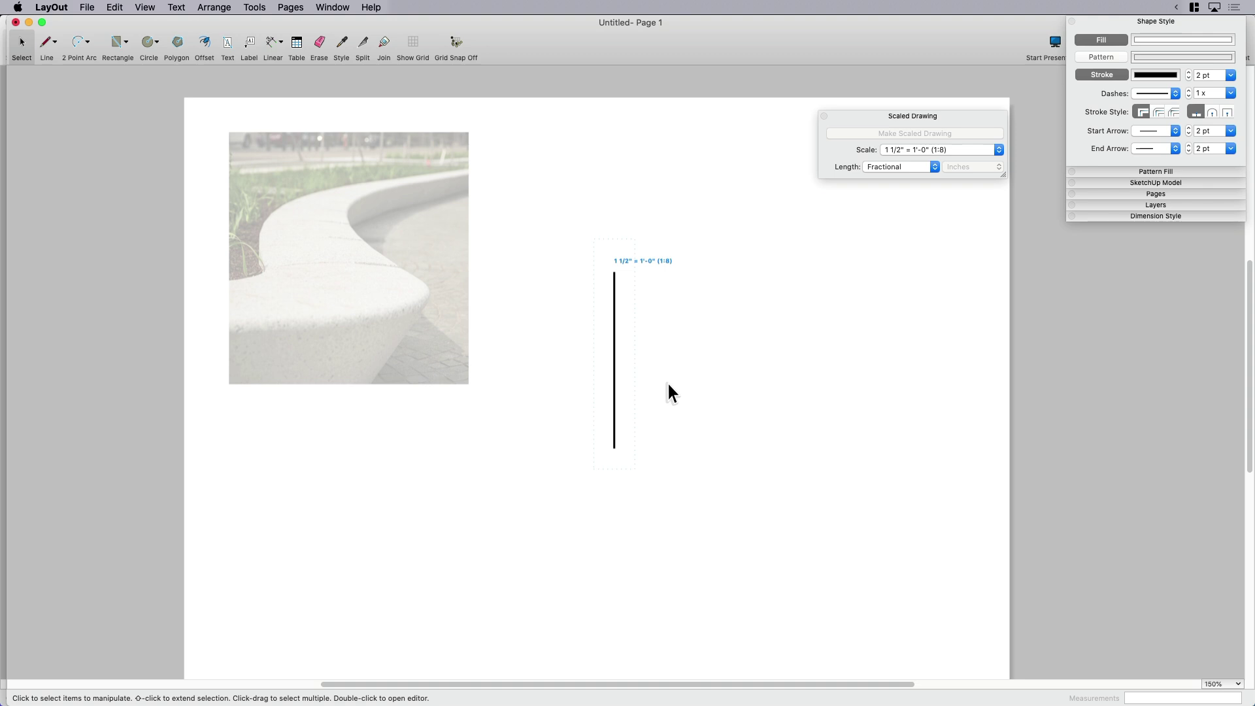
- Draw a 10-long horizontal edge from the vertical line's bottom end
{"action": "key", "text": "l"}
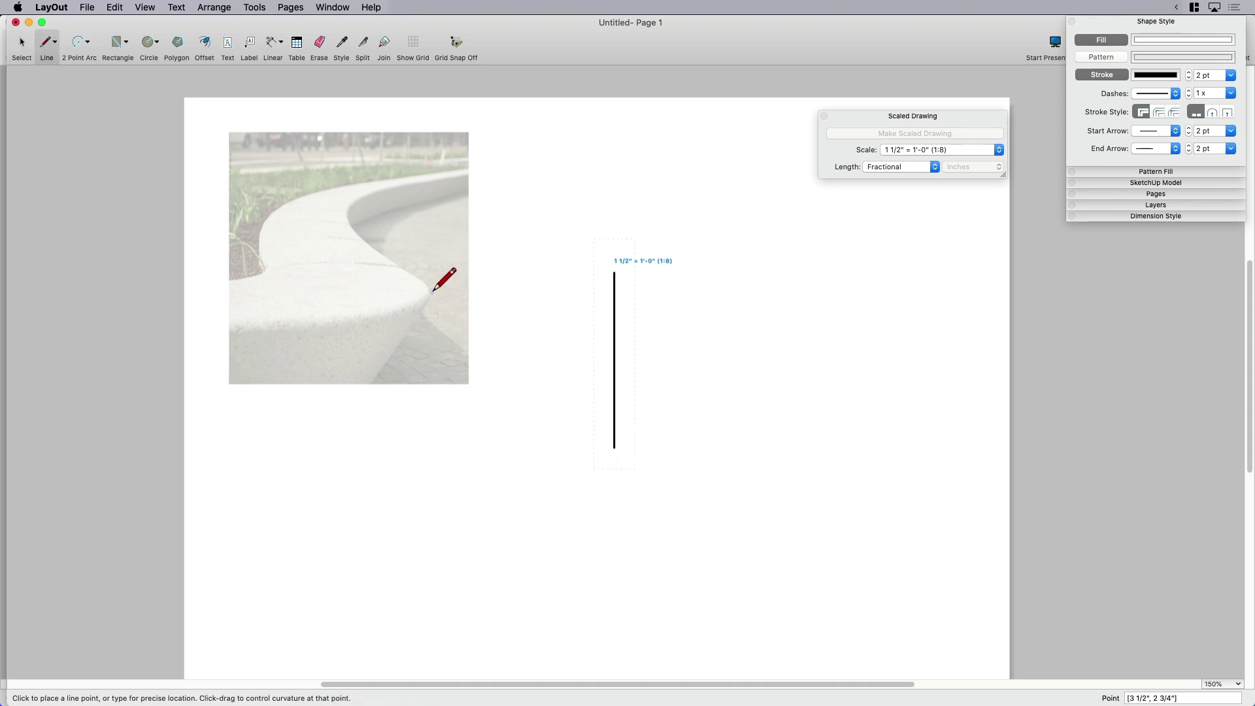
{"action": "left_click", "coordinate": [623, 451]}
{"action": "type", "text": "10"}
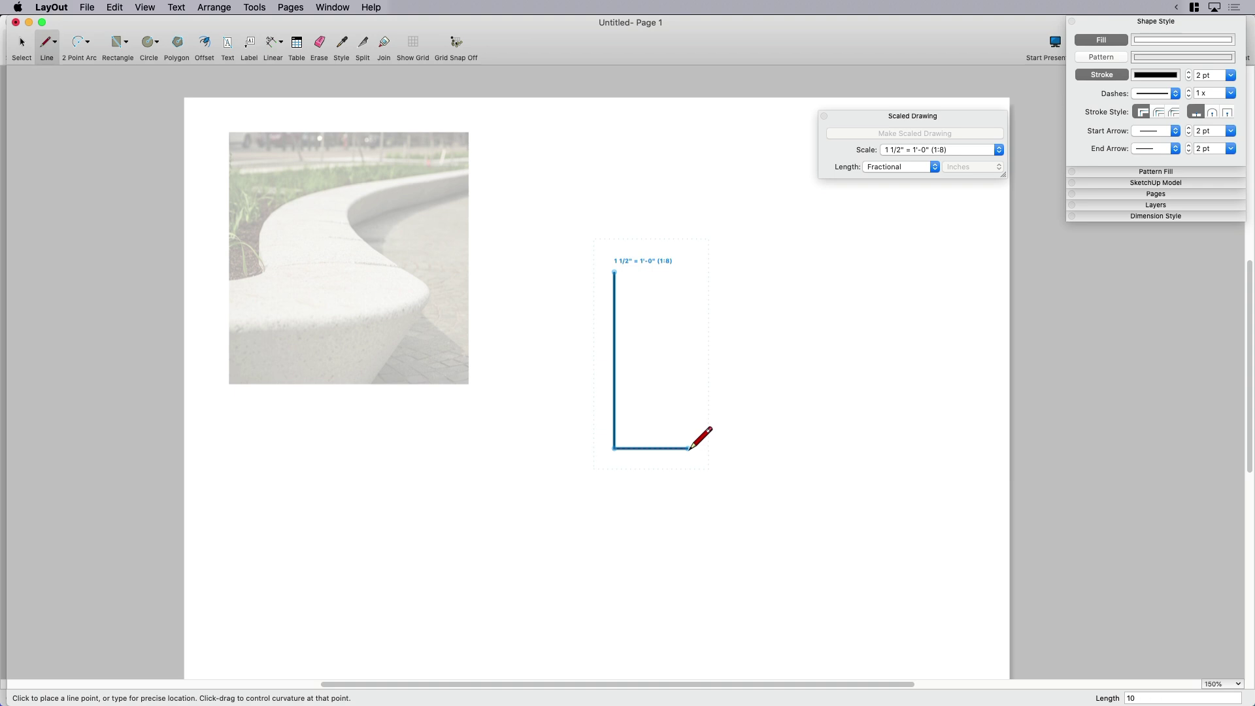
{"action": "key", "text": "Return"}
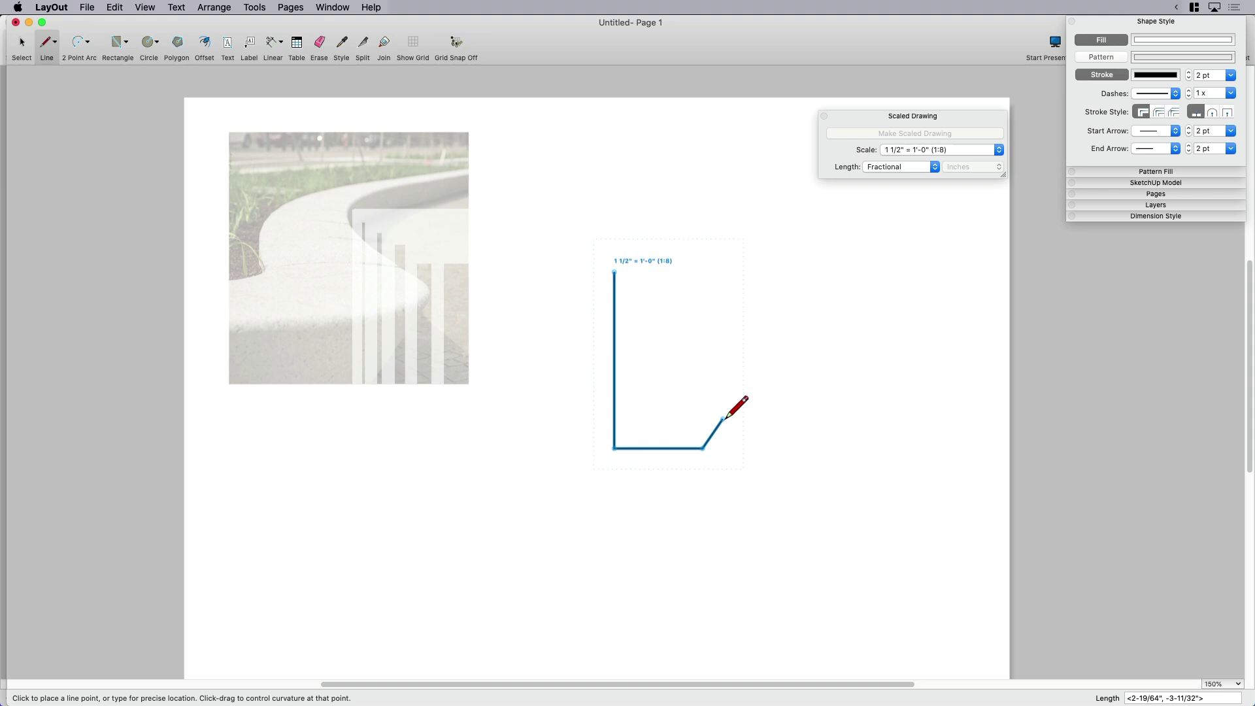
{"action": "scroll", "coordinate": [726, 412], "scroll_direction": "up", "scroll_amount": 1}
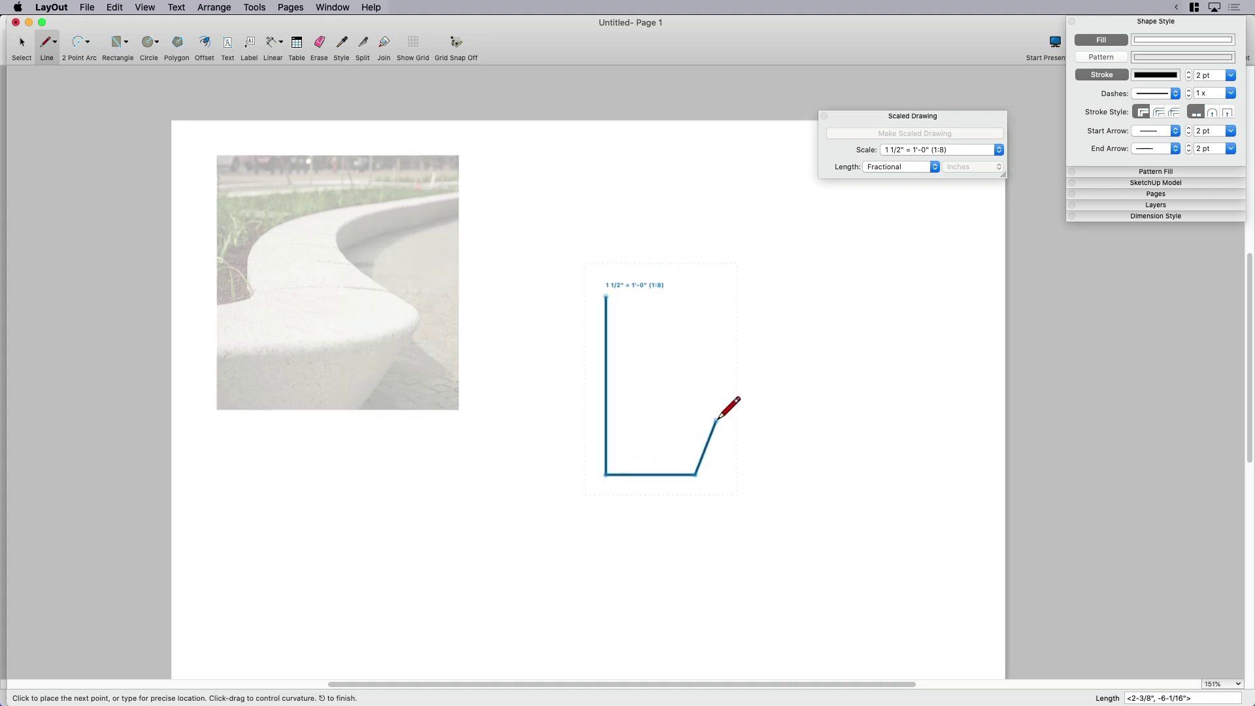
- Draw a 20-long top edge from the vertical line's top endpoint
{"action": "key", "text": "Escape"}
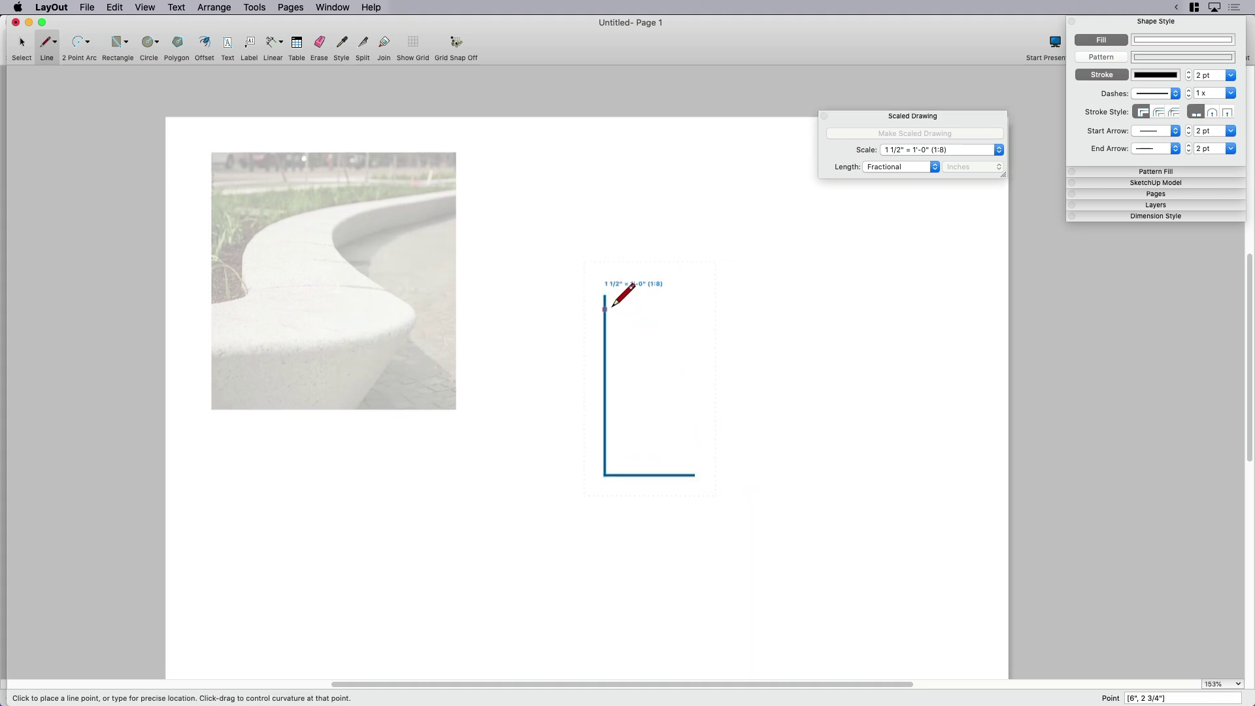
{"action": "left_click", "coordinate": [605, 295]}
{"action": "type", "text": "20"}
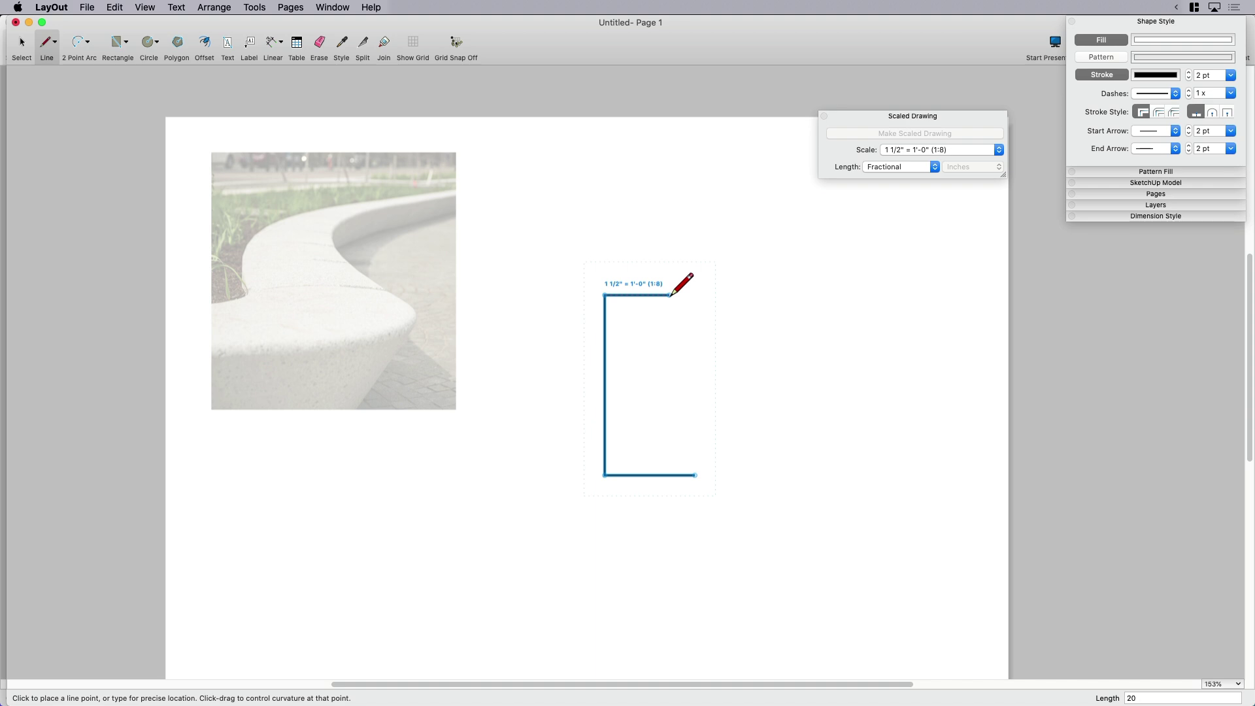
{"action": "key", "text": "Return"}
{"action": "key", "text": "space"}
{"action": "left_click", "coordinate": [823, 395]}
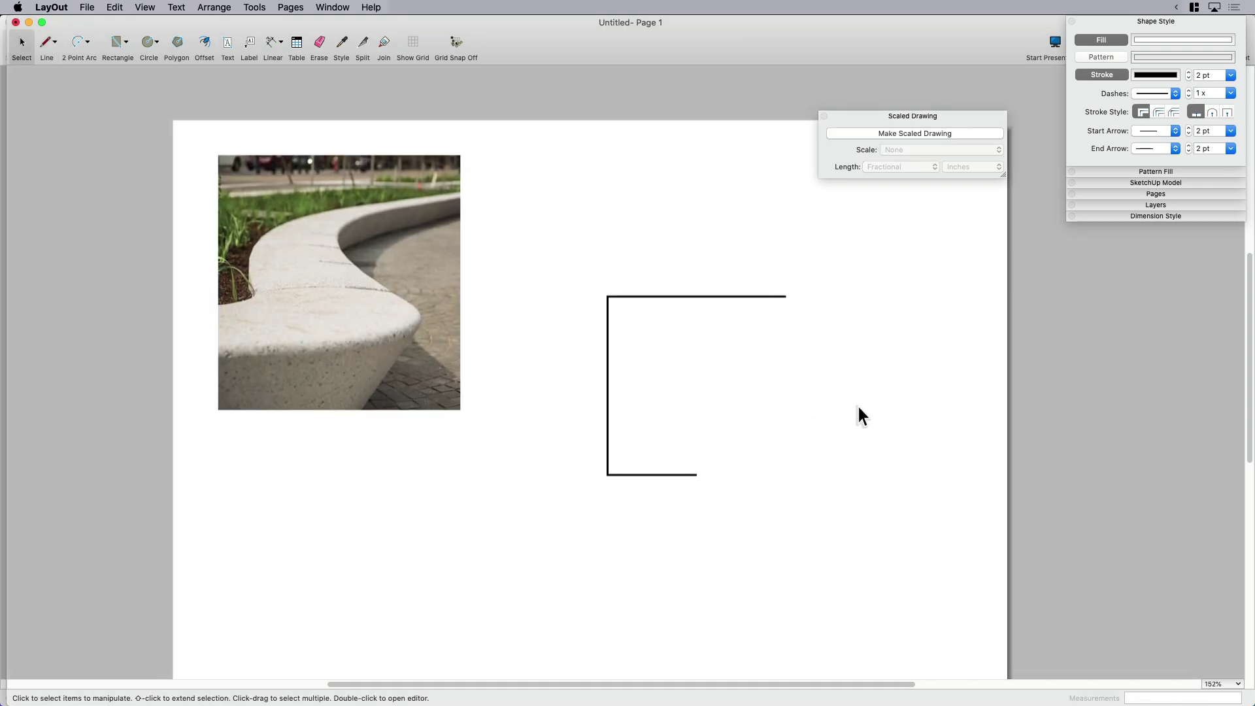
{"action": "left_click", "coordinate": [357, 323]}
{"action": "scroll", "coordinate": [357, 323], "scroll_direction": "up", "scroll_amount": 5}
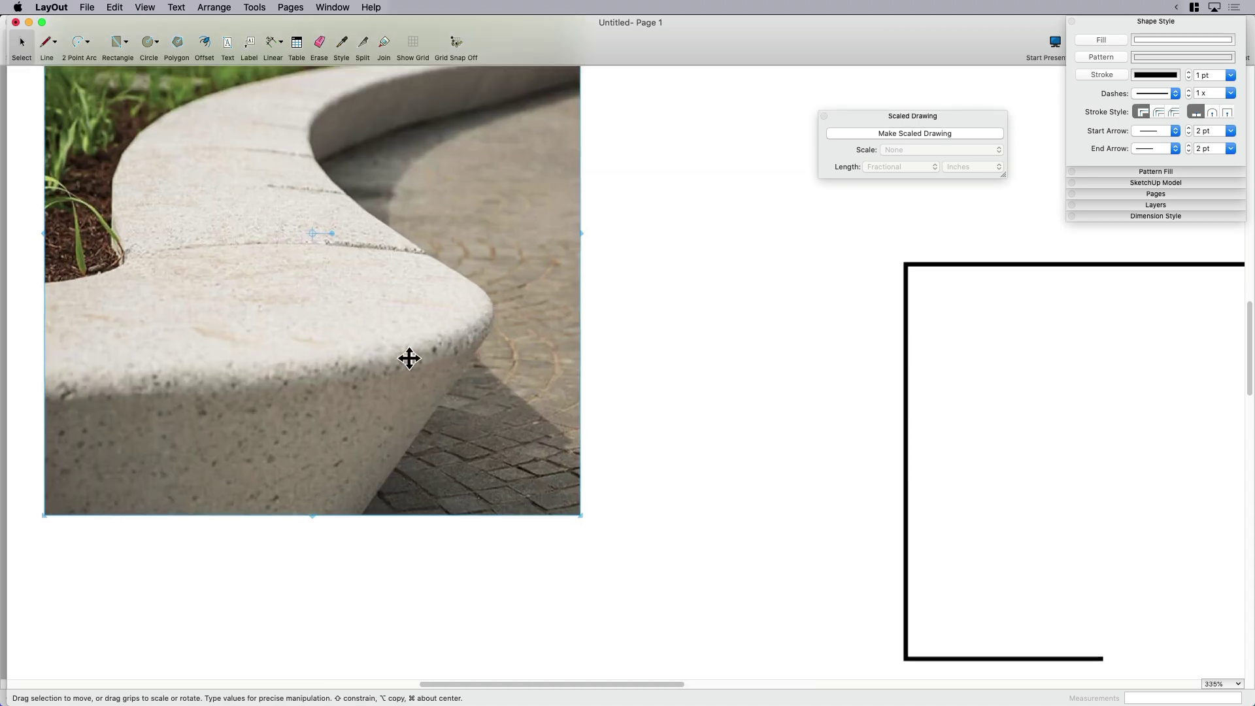
{"action": "scroll", "coordinate": [406, 355], "scroll_direction": "down", "scroll_amount": 3}
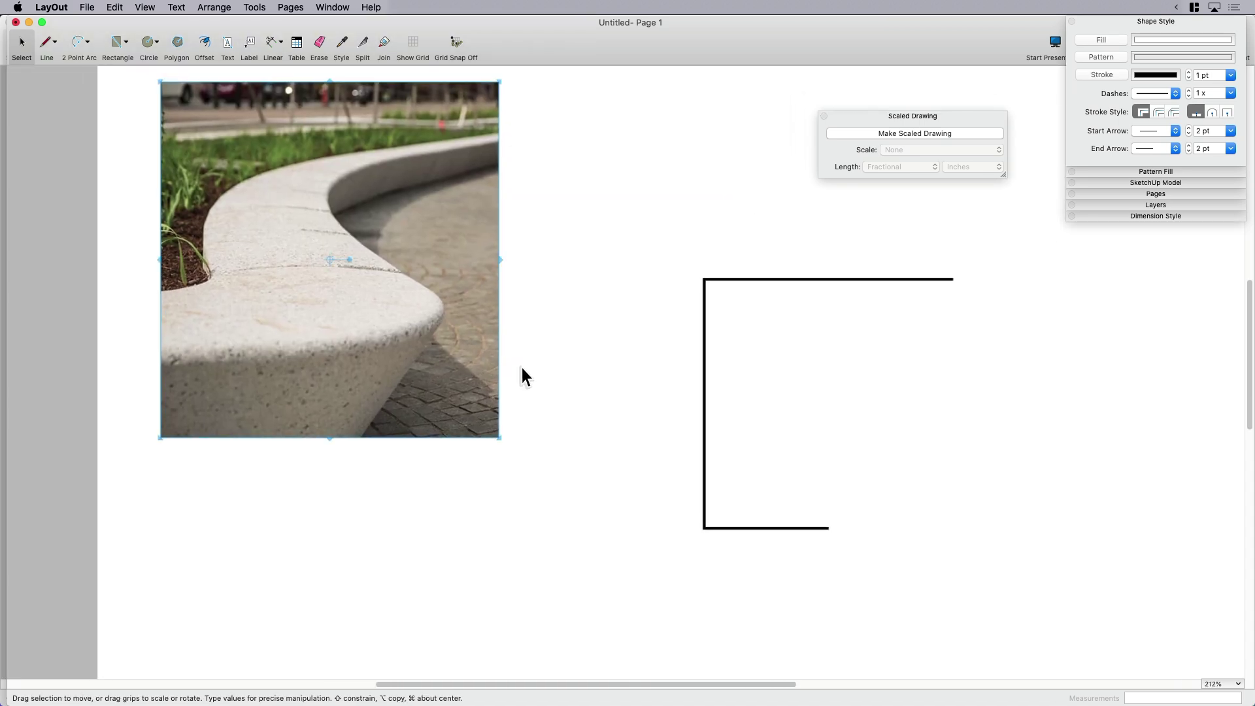
{"action": "scroll", "coordinate": [524, 370], "scroll_direction": "down", "scroll_amount": 2}
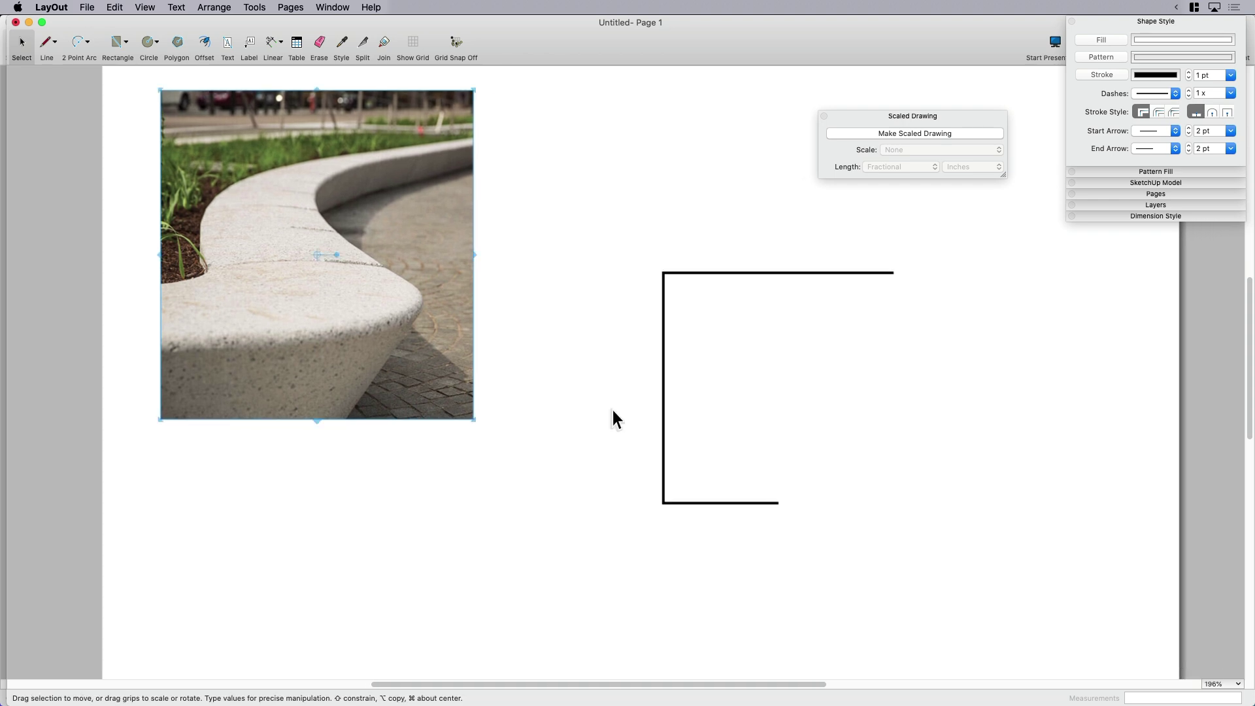
{"action": "left_click", "coordinate": [664, 402]}
{"action": "middle_click_drag", "start_coordinate": [757, 415], "coordinate": [709, 412]}
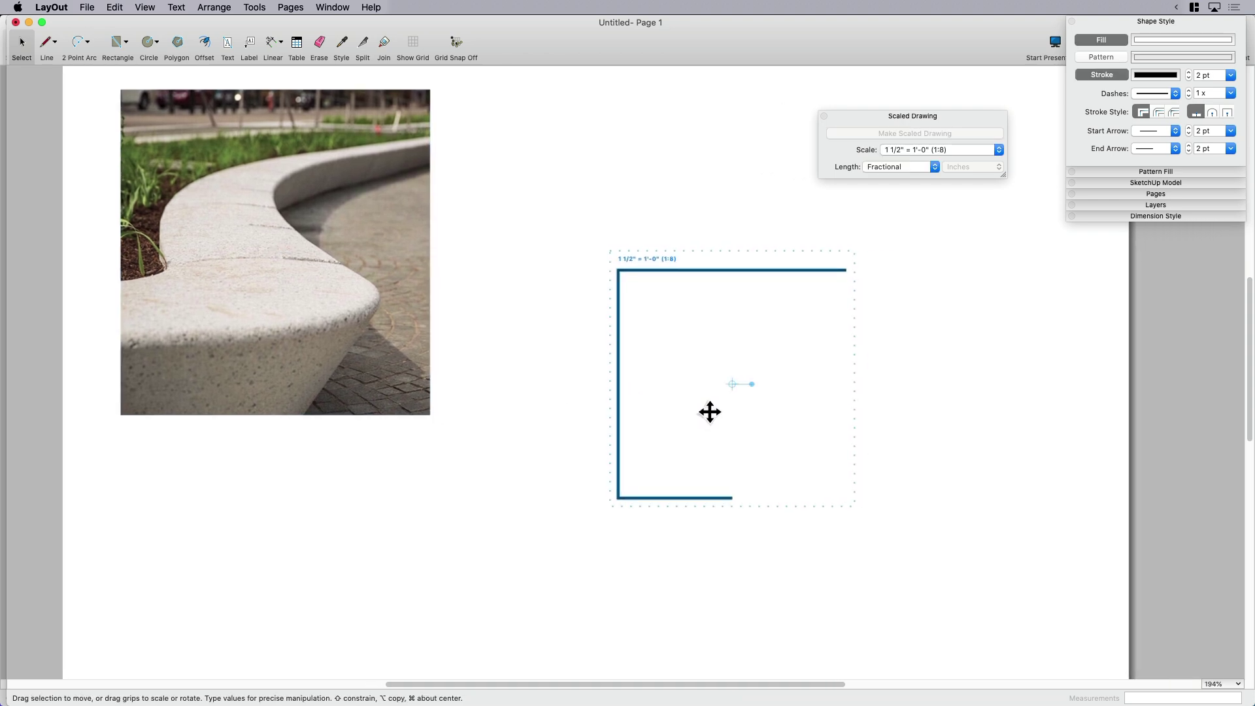
{"action": "left_click", "coordinate": [759, 552]}
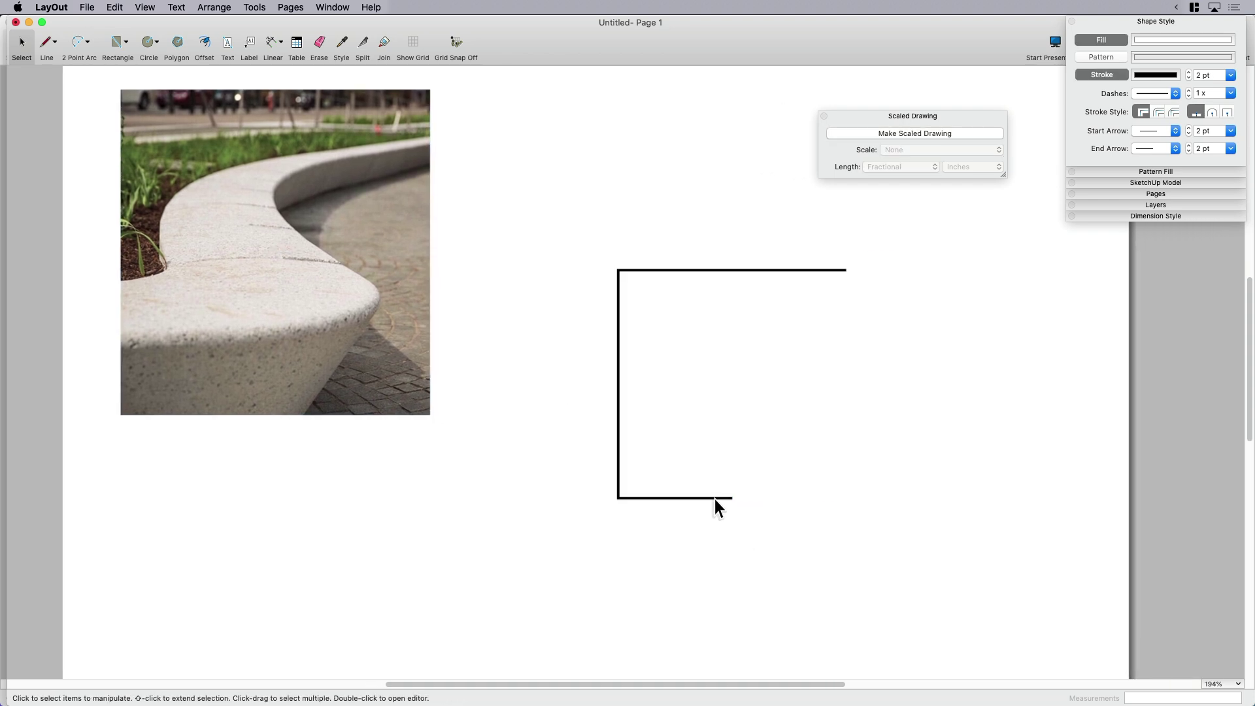
{"action": "left_click", "coordinate": [716, 499]}
{"action": "left_click", "coordinate": [748, 549]}
{"action": "scroll", "coordinate": [449, 364], "scroll_direction": "left", "scroll_amount": 3}
{"action": "scroll", "coordinate": [248, 219], "scroll_direction": "up", "scroll_amount": 3}
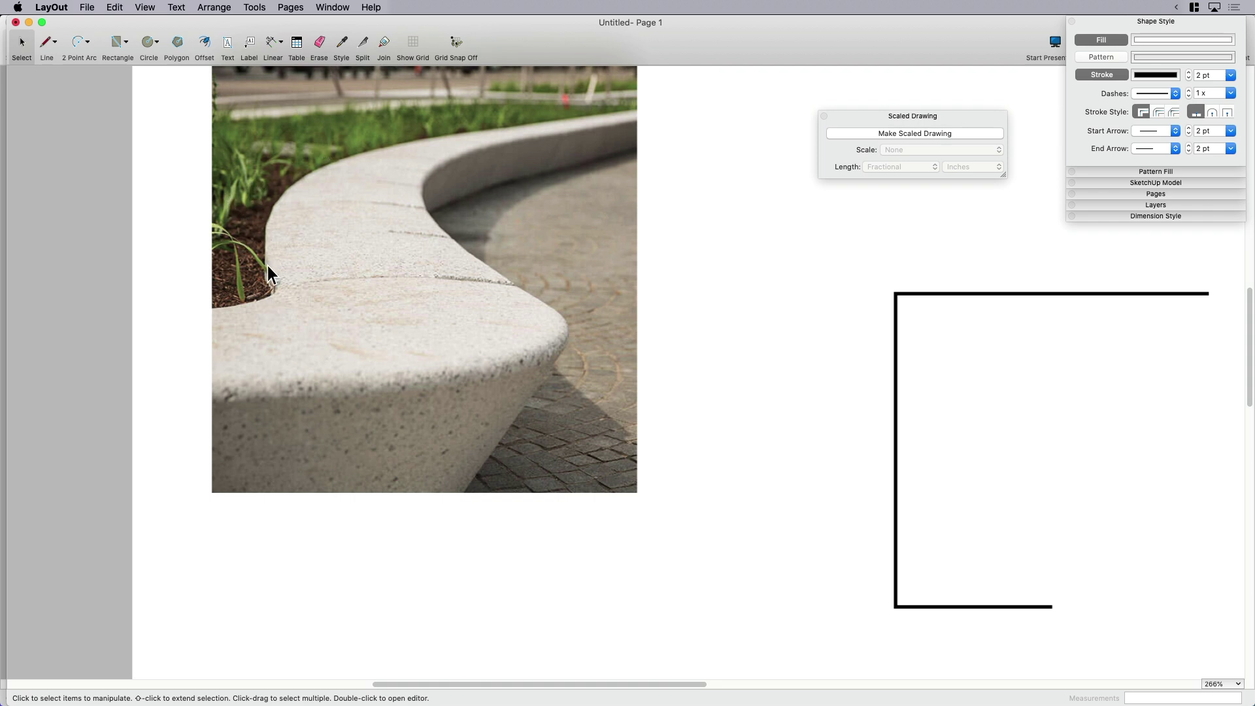
{"action": "scroll", "coordinate": [529, 392], "scroll_direction": "down", "scroll_amount": 3}
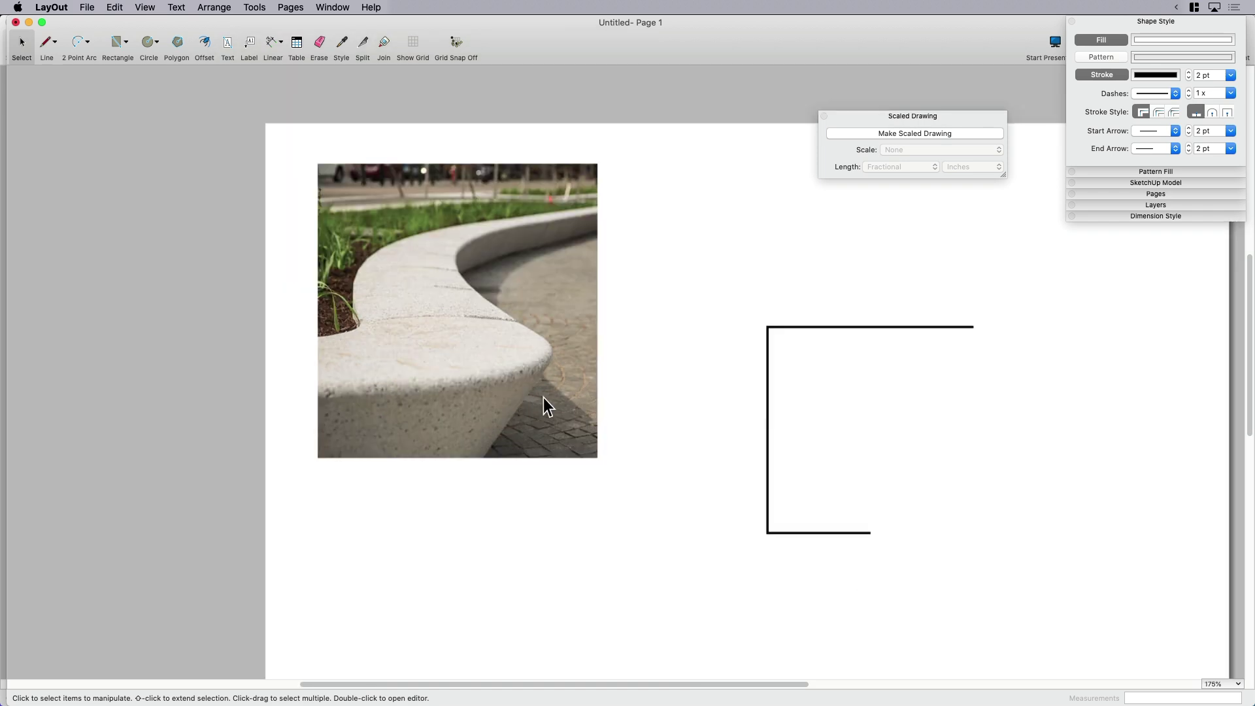
{"action": "scroll", "coordinate": [549, 402], "scroll_direction": "right", "scroll_amount": 3}
{"action": "key", "text": "l"}
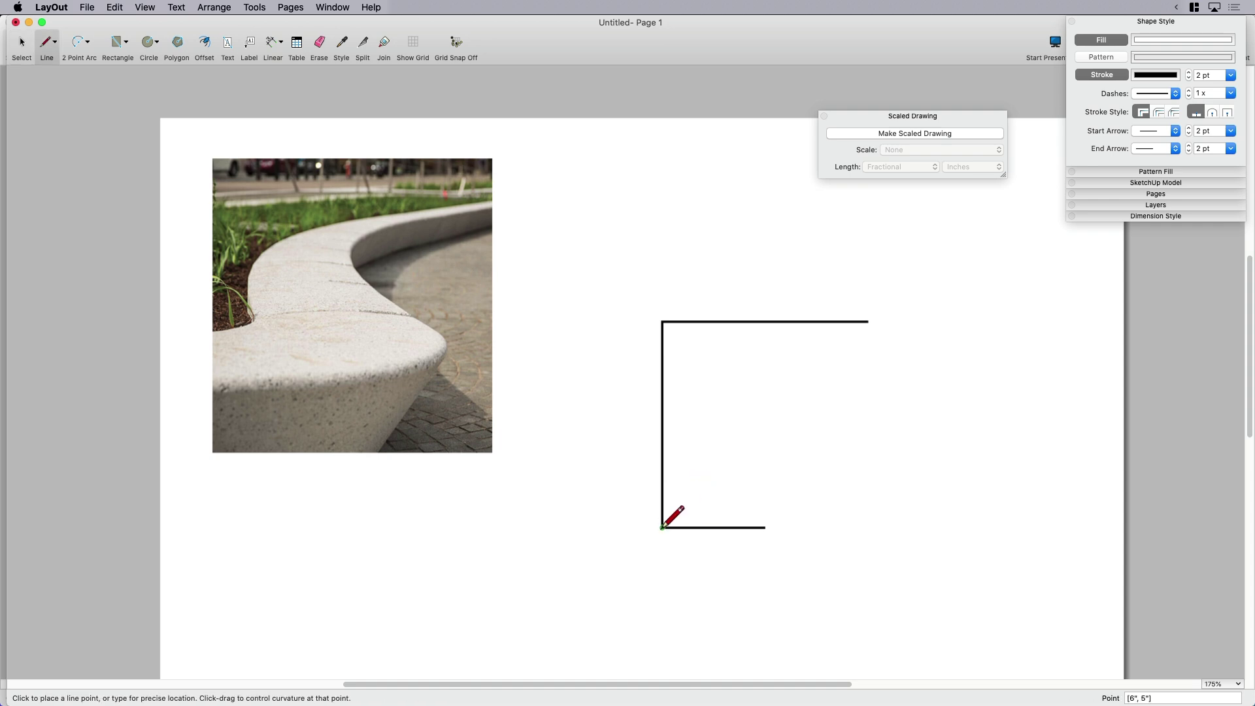
{"action": "left_click", "coordinate": [662, 526]}
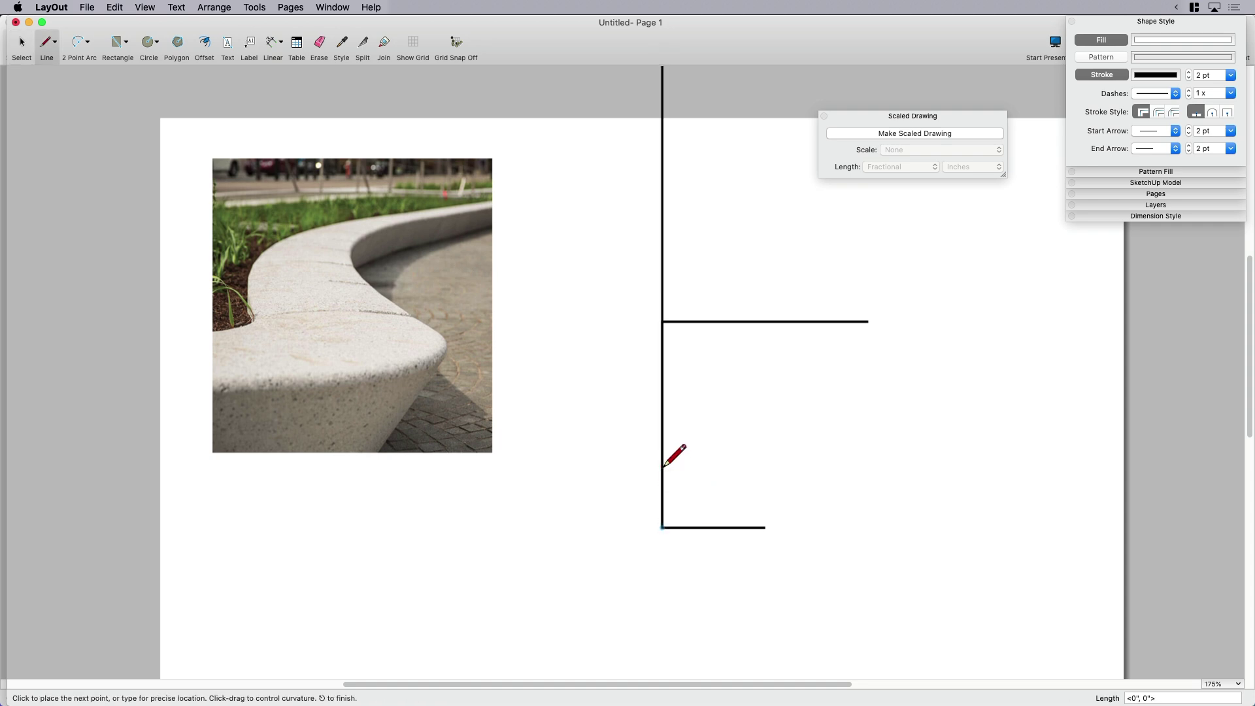
{"action": "scroll", "coordinate": [663, 468], "scroll_direction": "down", "scroll_amount": 3}
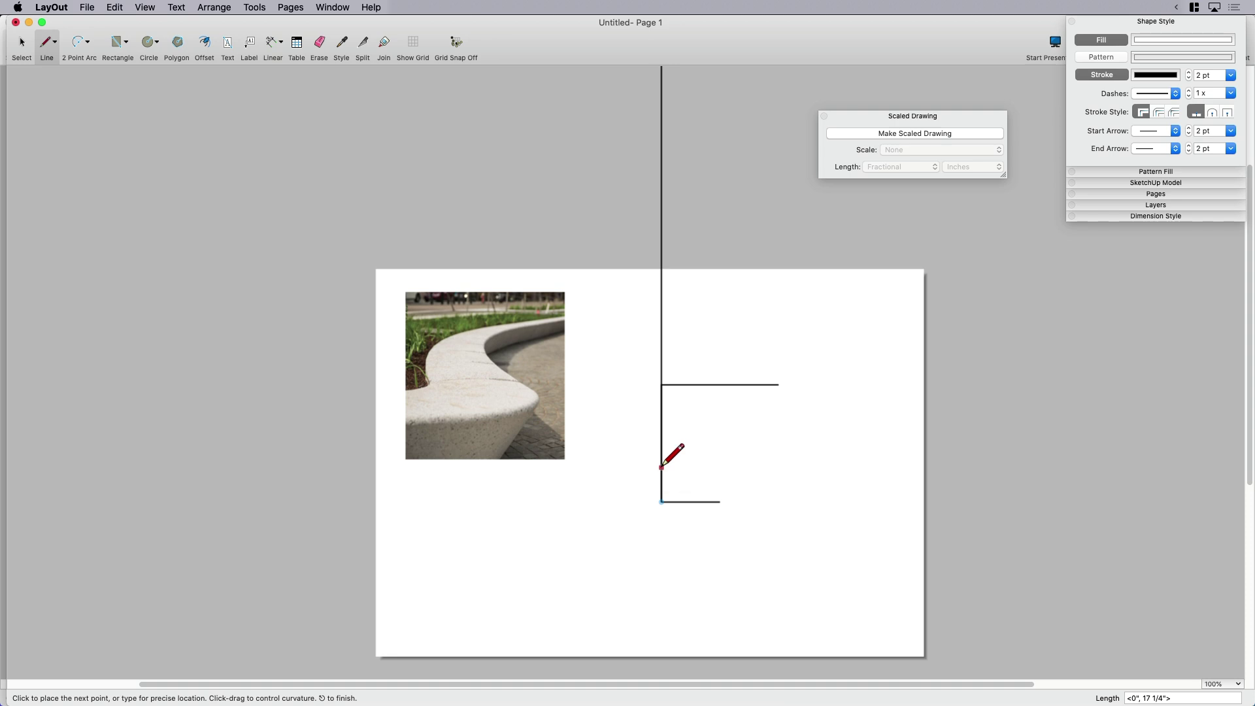
{"action": "key", "text": "space"}
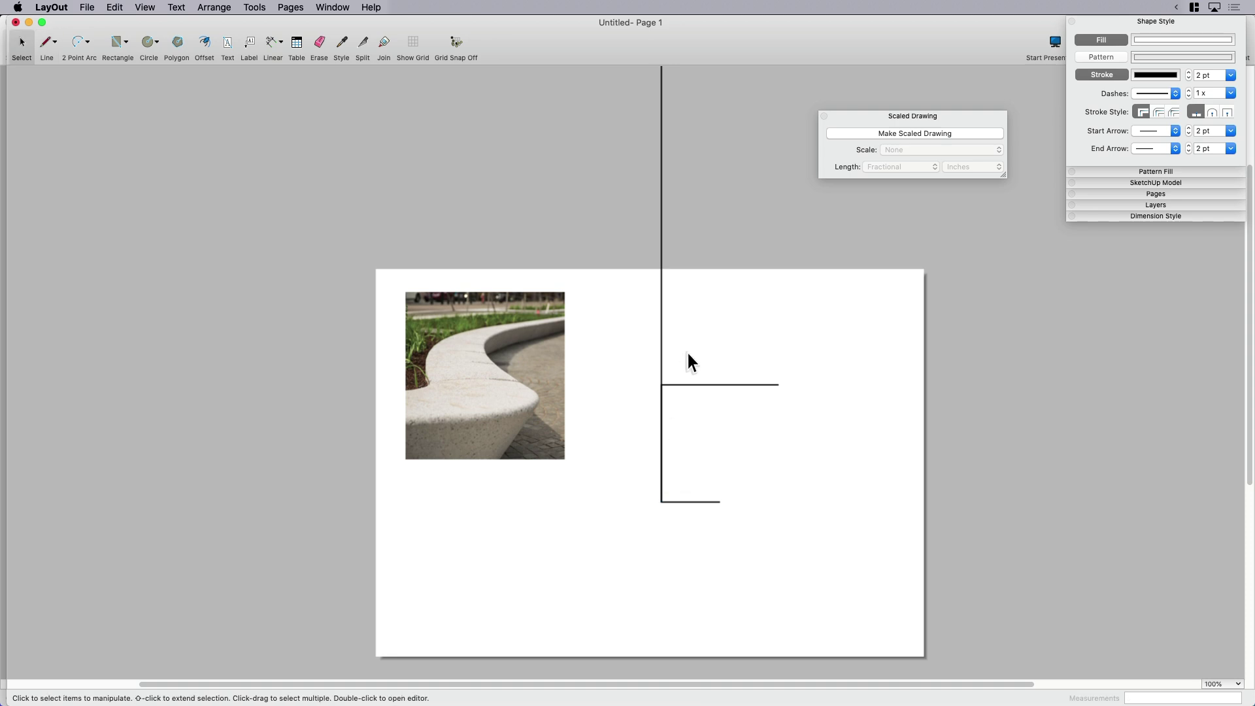
{"action": "left_click", "coordinate": [661, 323]}
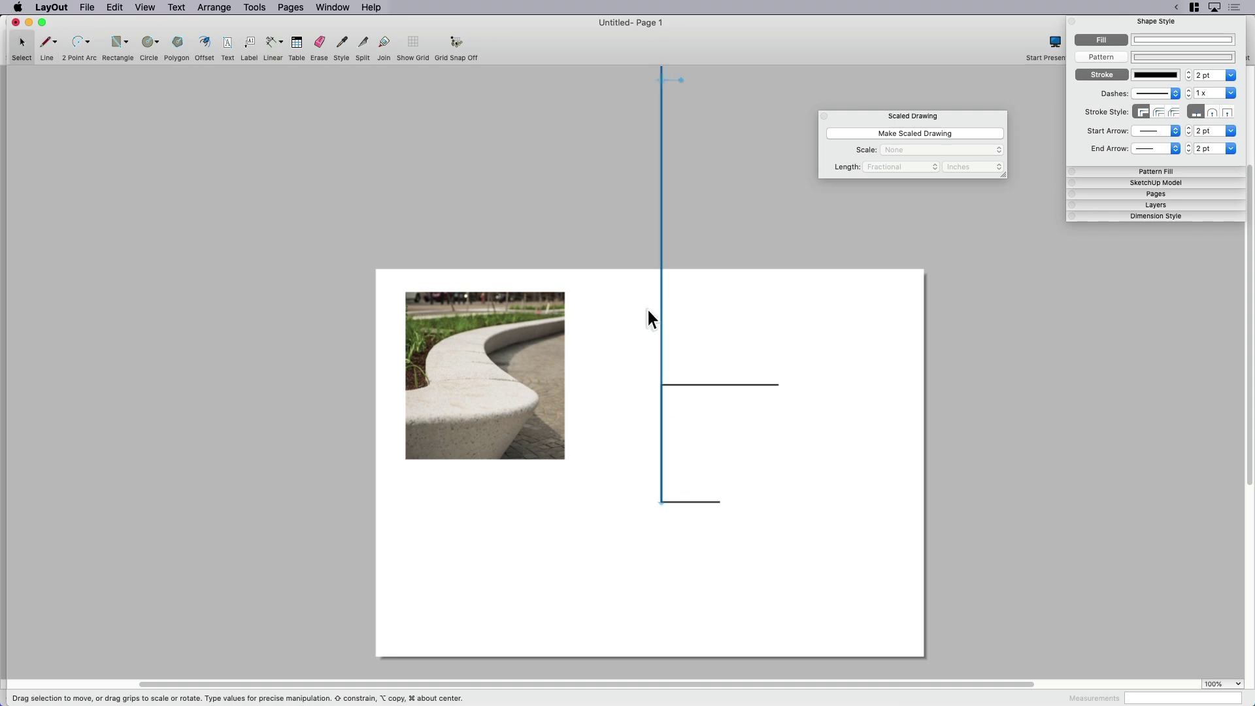
{"action": "key", "text": "Delete"}
{"action": "scroll", "coordinate": [677, 415], "scroll_direction": "up", "scroll_amount": 5}
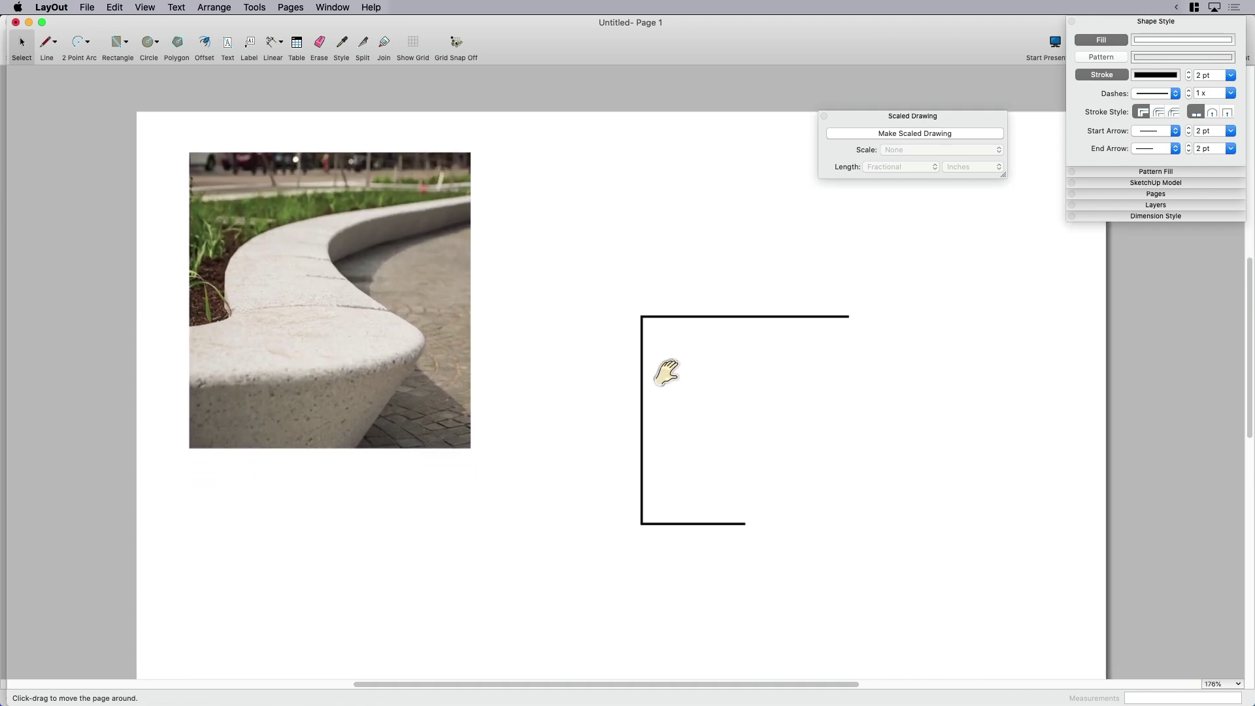
{"action": "middle_click_drag", "start_coordinate": [667, 373], "coordinate": [646, 357]}
{"action": "left_click", "coordinate": [650, 300]}
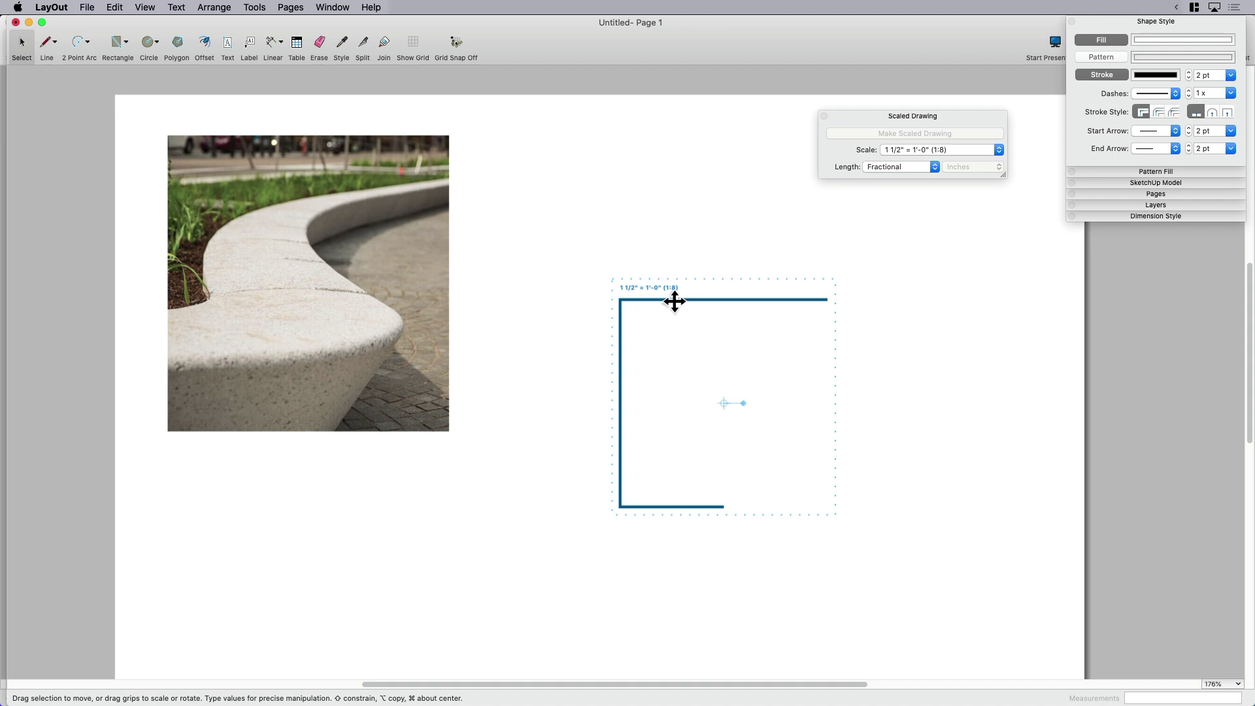
{"action": "scroll", "coordinate": [676, 302], "scroll_direction": "up", "scroll_amount": 1}
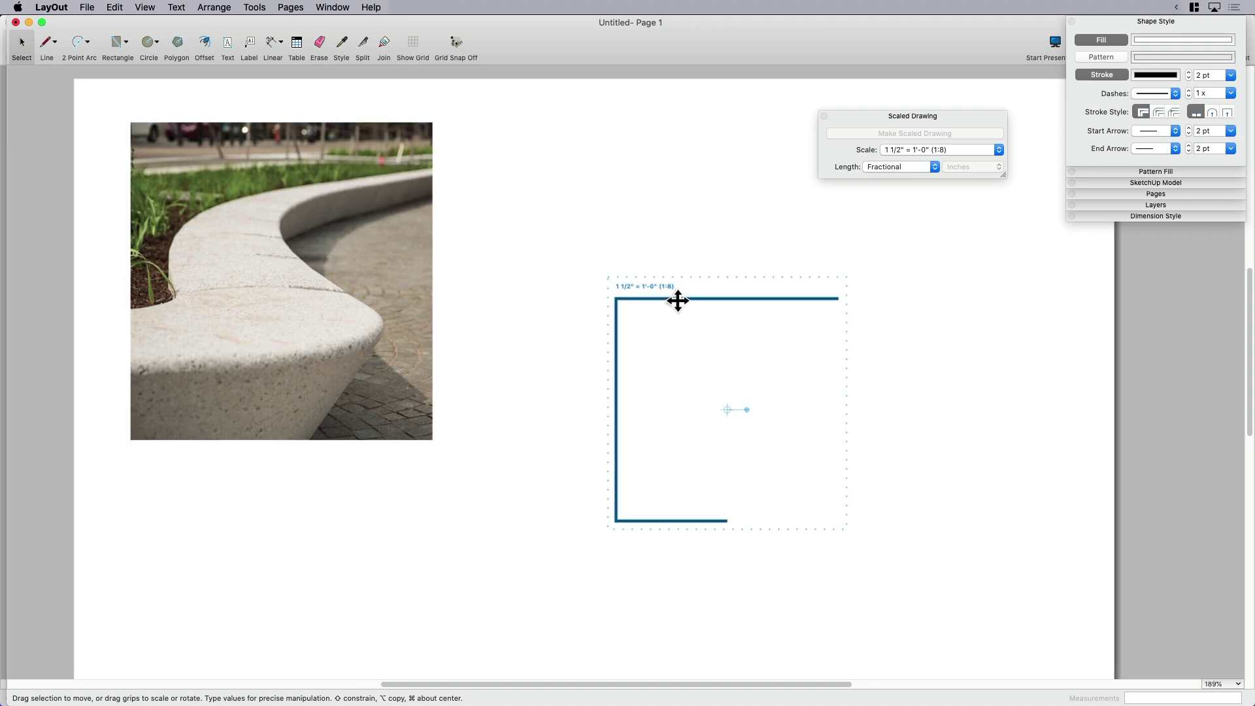
- Inside the drawing group, draw a line up 18 from the bottom-left corner, then left horizontally
{"action": "double_click", "coordinate": [677, 302]}
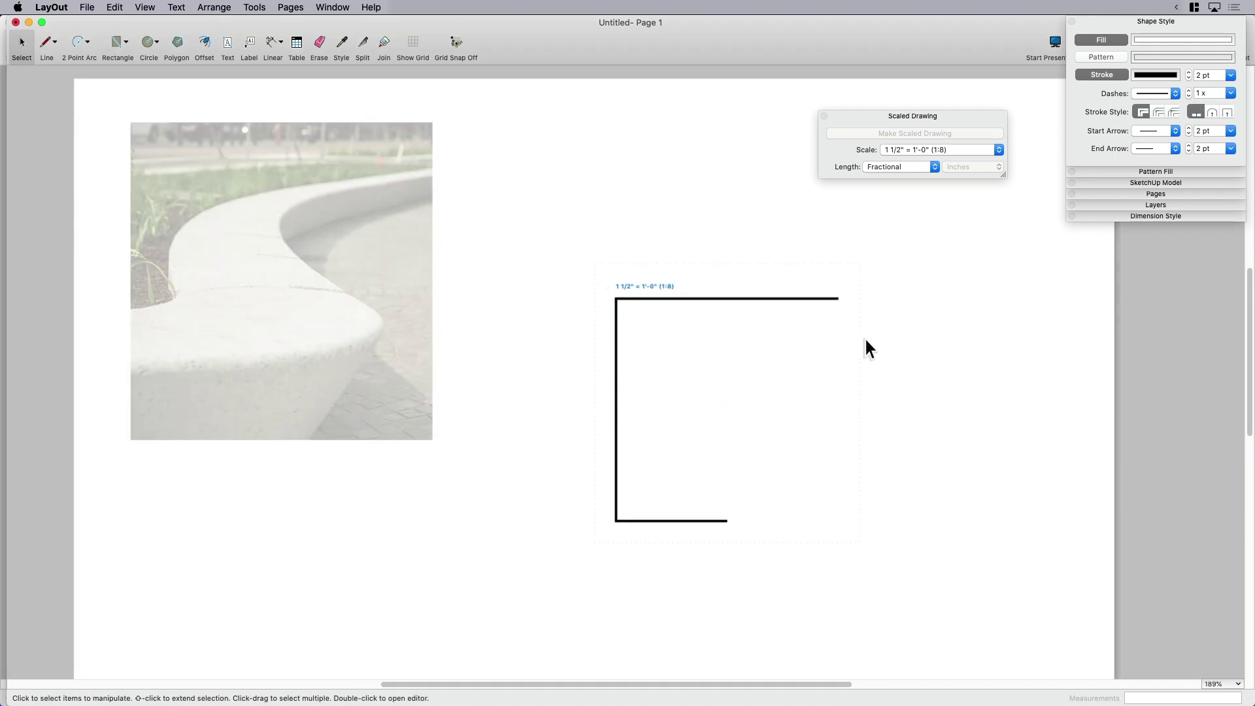
{"action": "left_click", "coordinate": [968, 373]}
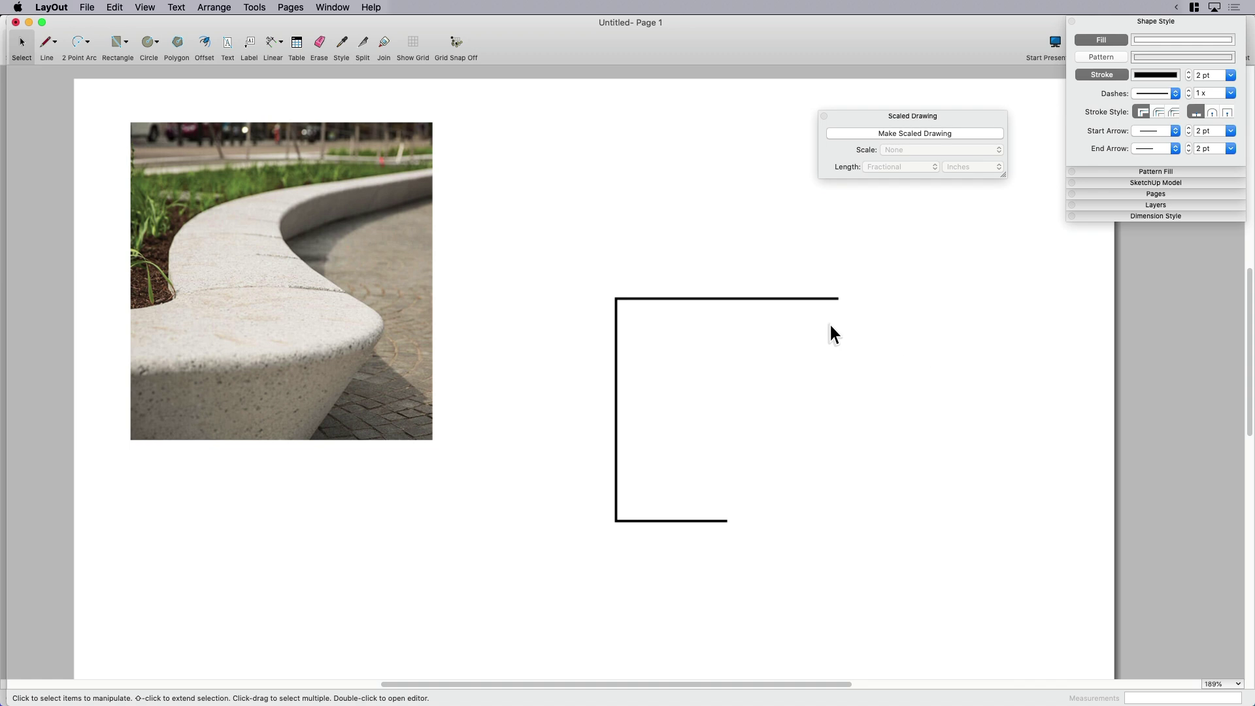
{"action": "double_click", "coordinate": [692, 299]}
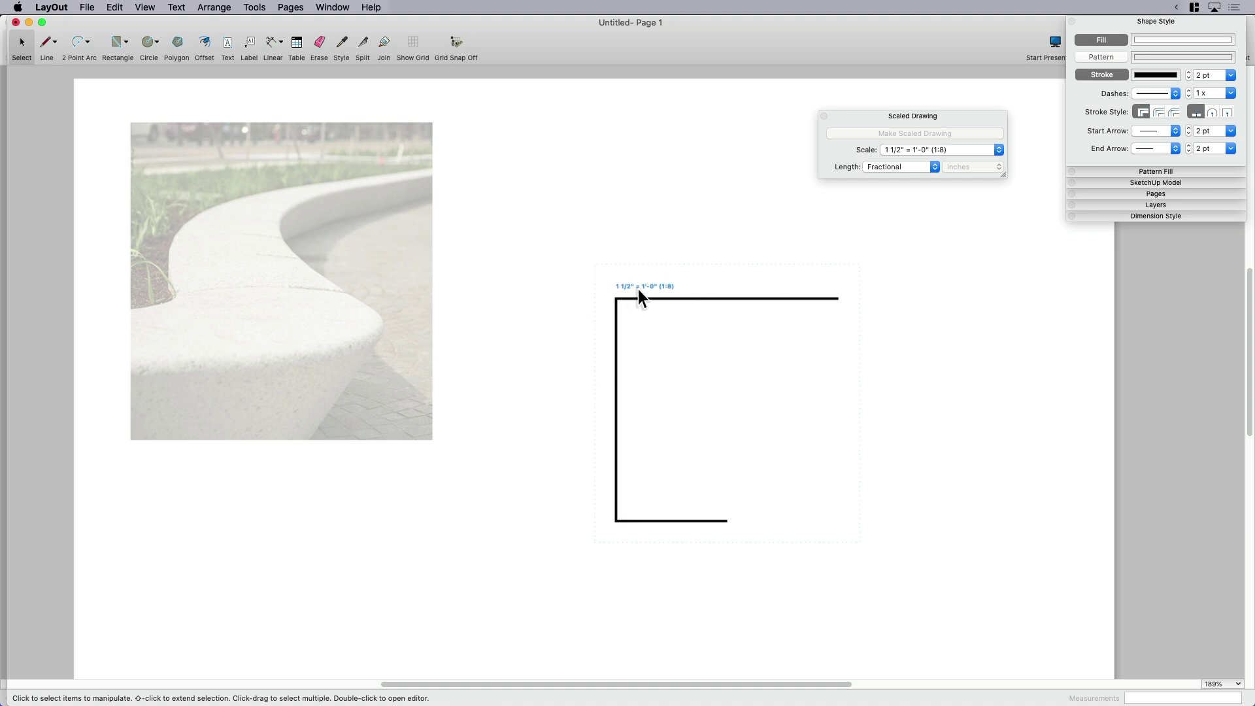
{"action": "key", "text": "l"}
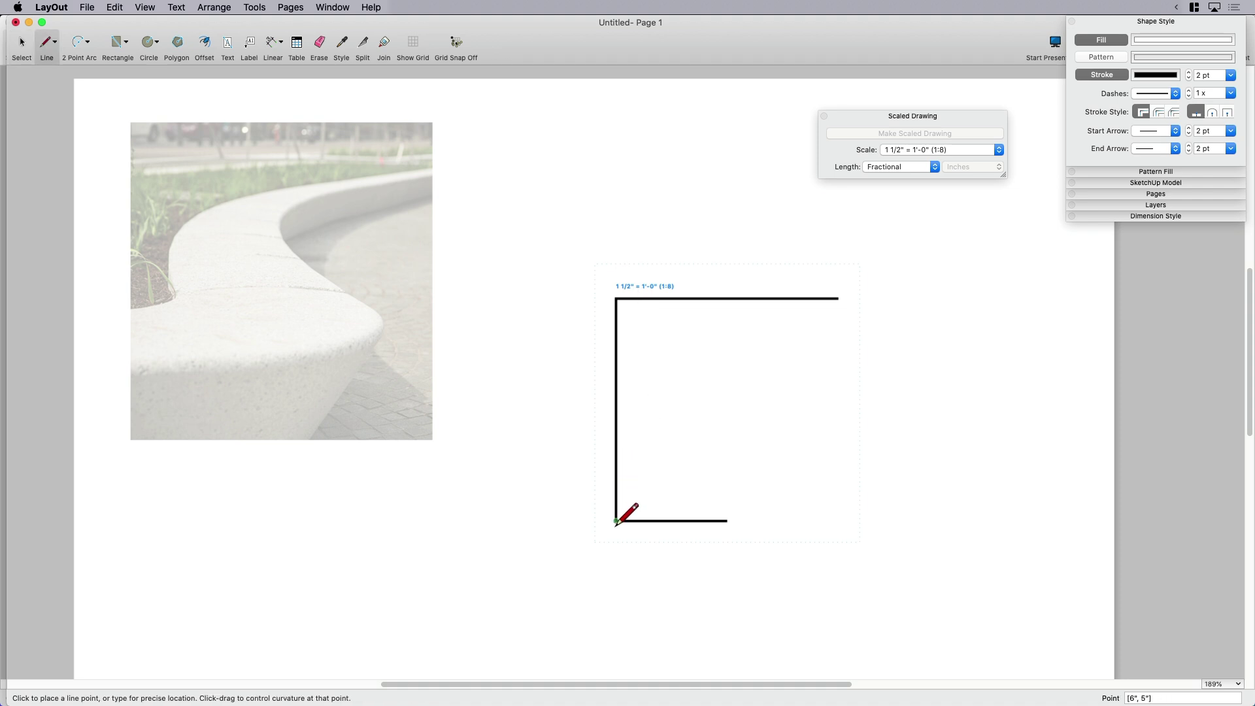
{"action": "left_click", "coordinate": [616, 521]}
{"action": "type", "text": "18"}
{"action": "key", "text": "Return"}
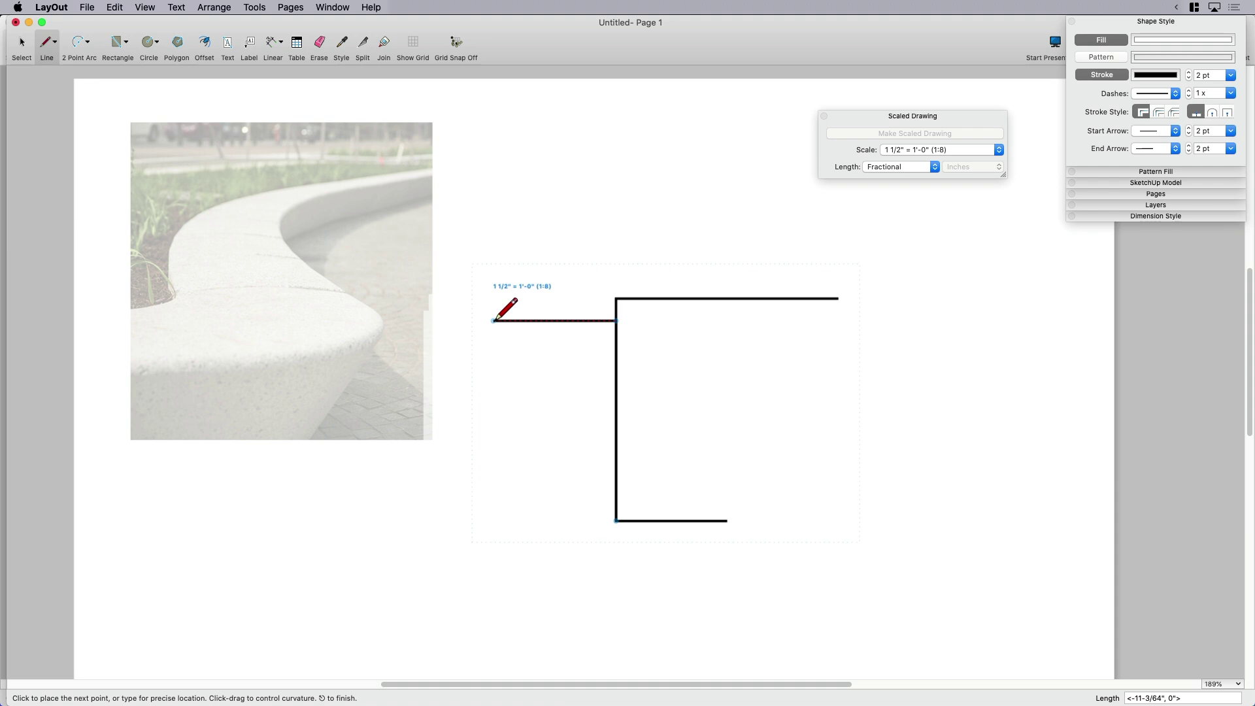
{"action": "left_click", "coordinate": [493, 320]}
{"action": "key", "text": "space"}
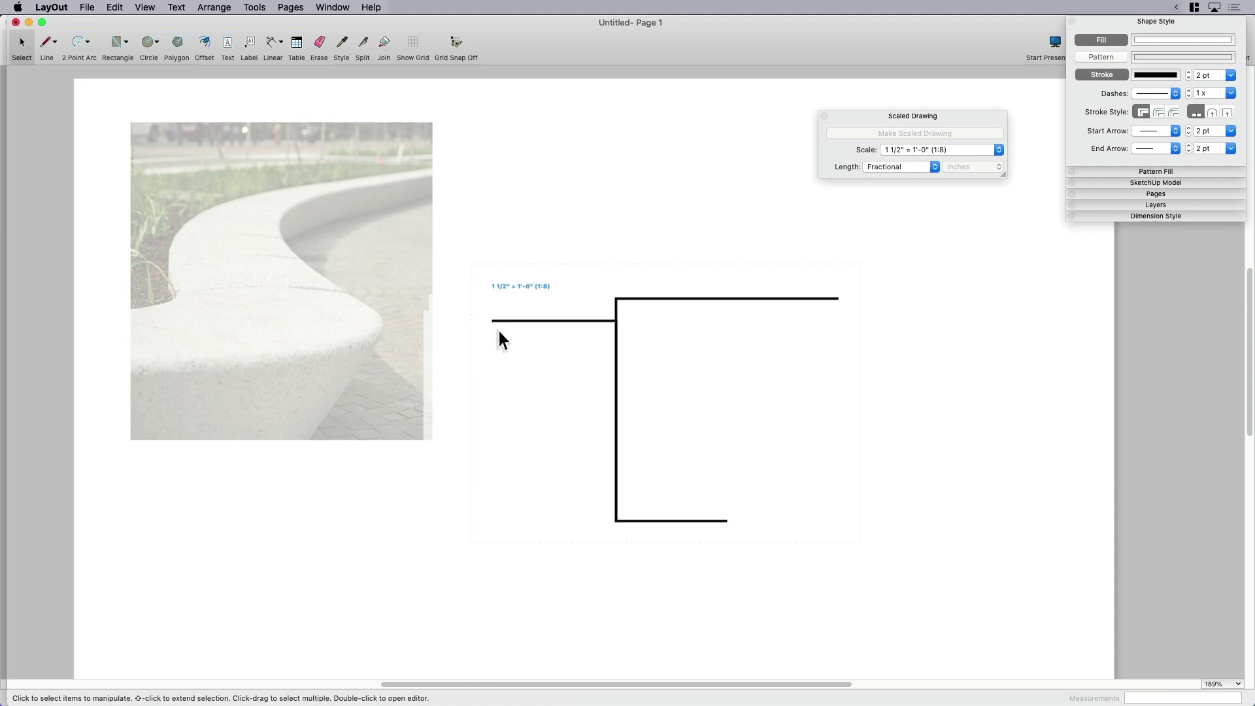
- Exit and re-enter the drawing group for further editing
{"action": "key", "text": "r"}
{"action": "key", "text": "Escape"}
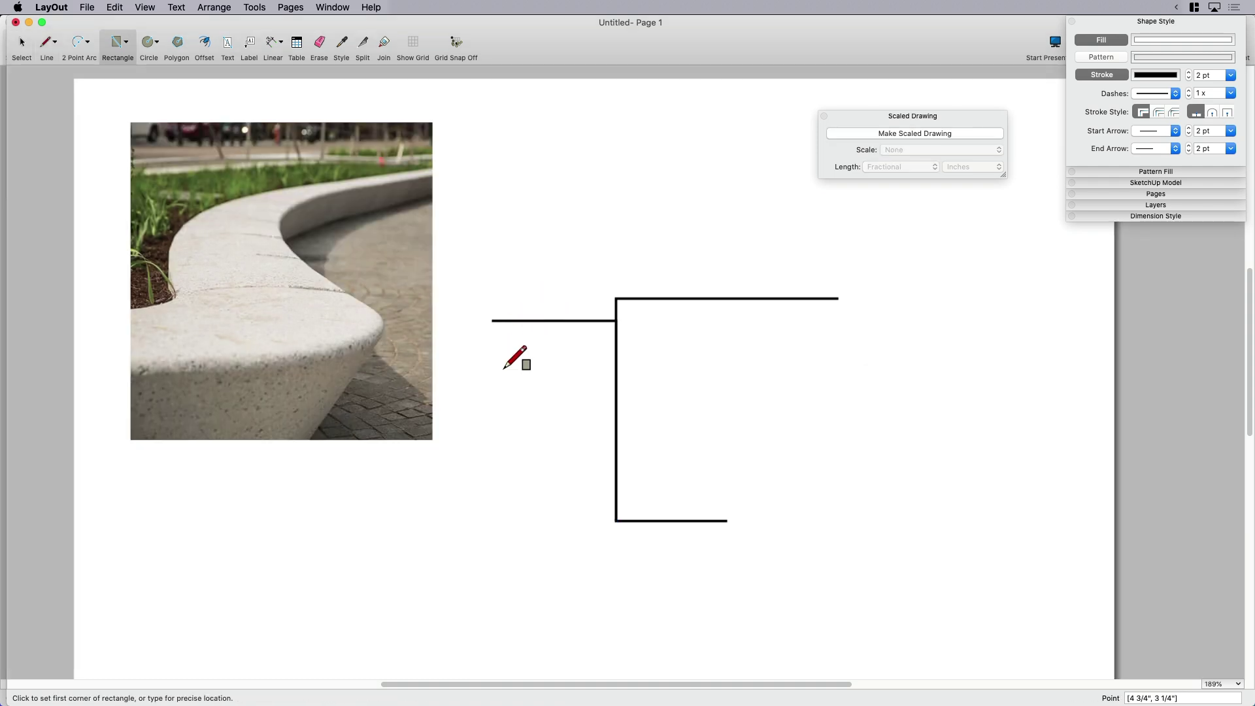
{"action": "key", "text": "space"}
{"action": "double_click", "coordinate": [616, 379]}
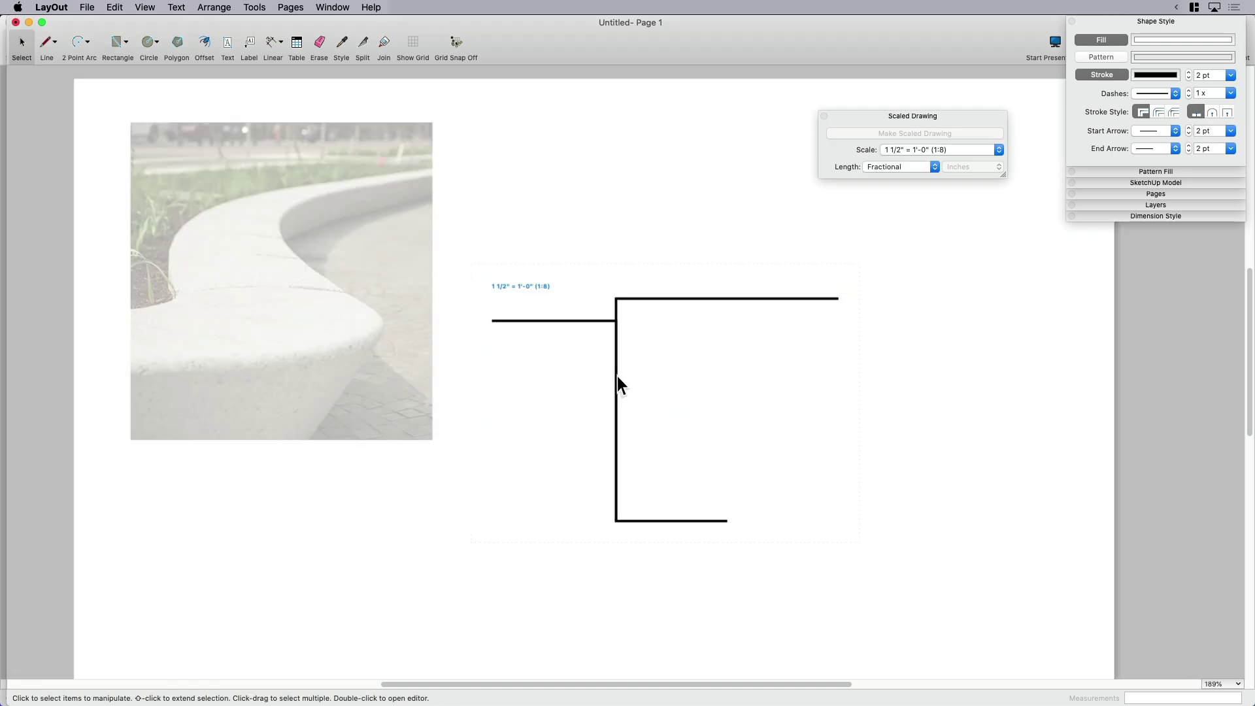
- Draw the slanted face from the bottom segment's right end to the top-right corner
{"action": "key", "text": "l"}
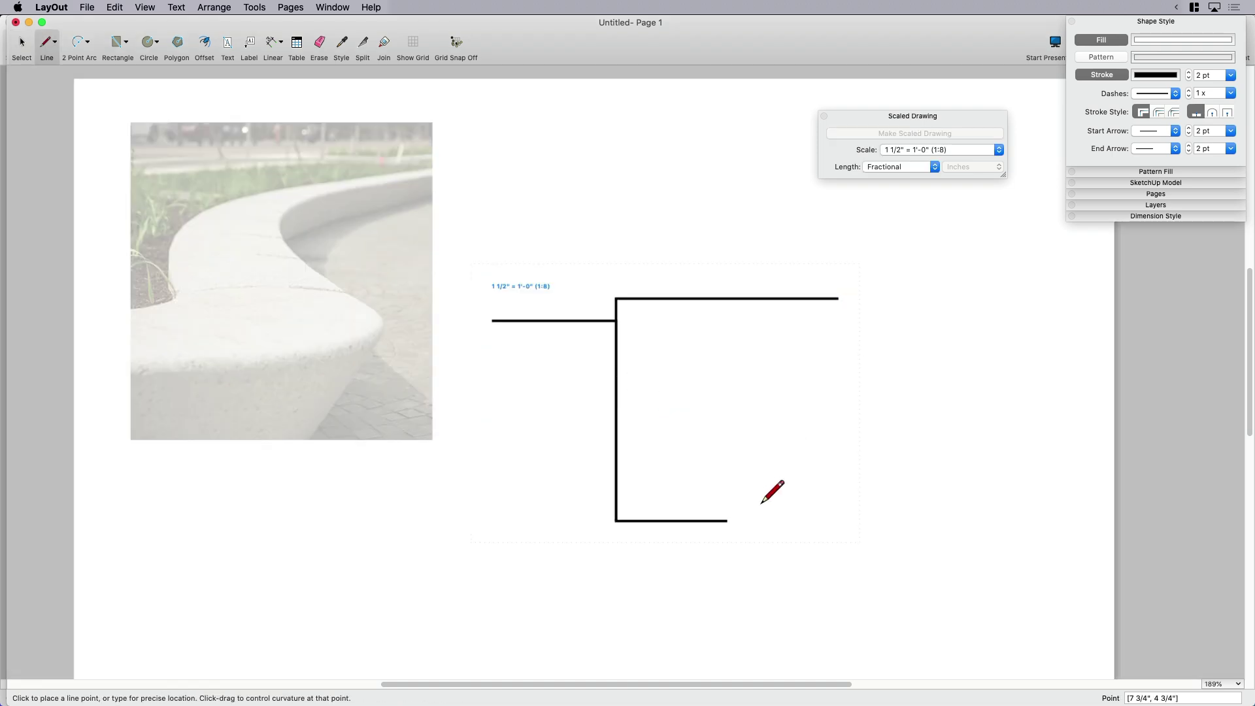
{"action": "left_click", "coordinate": [727, 521]}
{"action": "left_click", "coordinate": [840, 299]}
{"action": "key", "text": "space"}
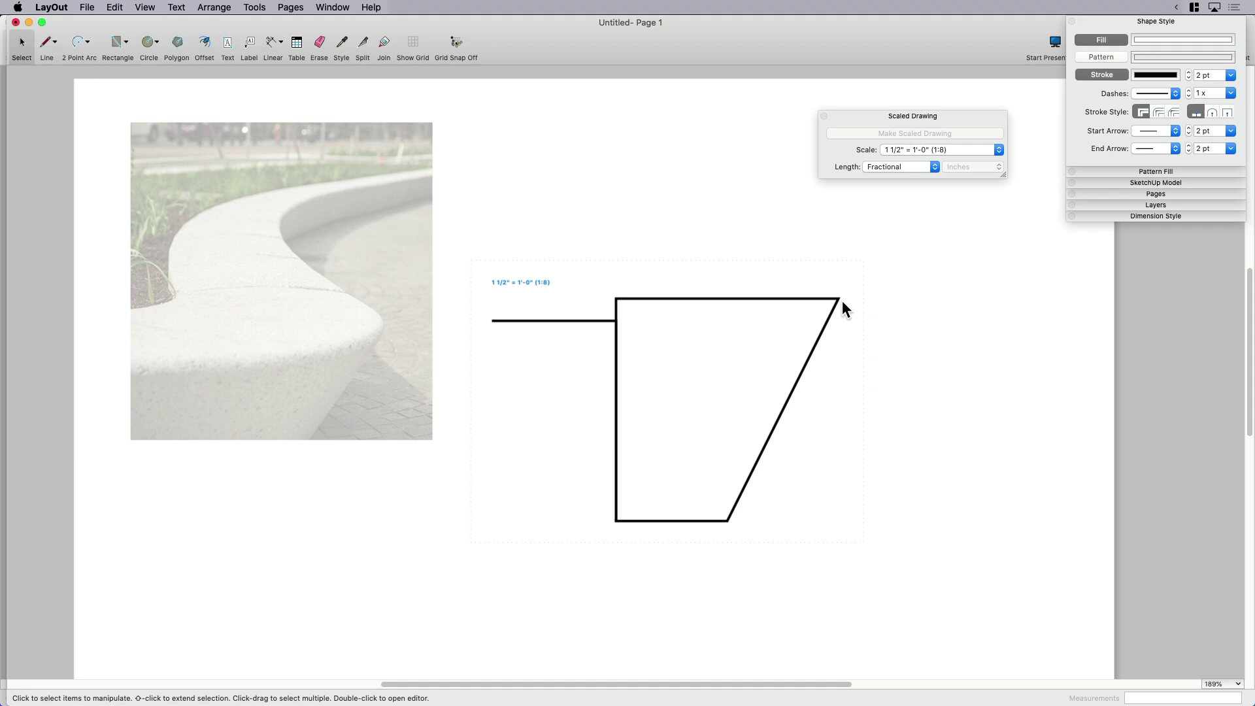
- Split the outline at the top-right corner and delete the sharp corner piece
{"action": "key", "text": "s"}
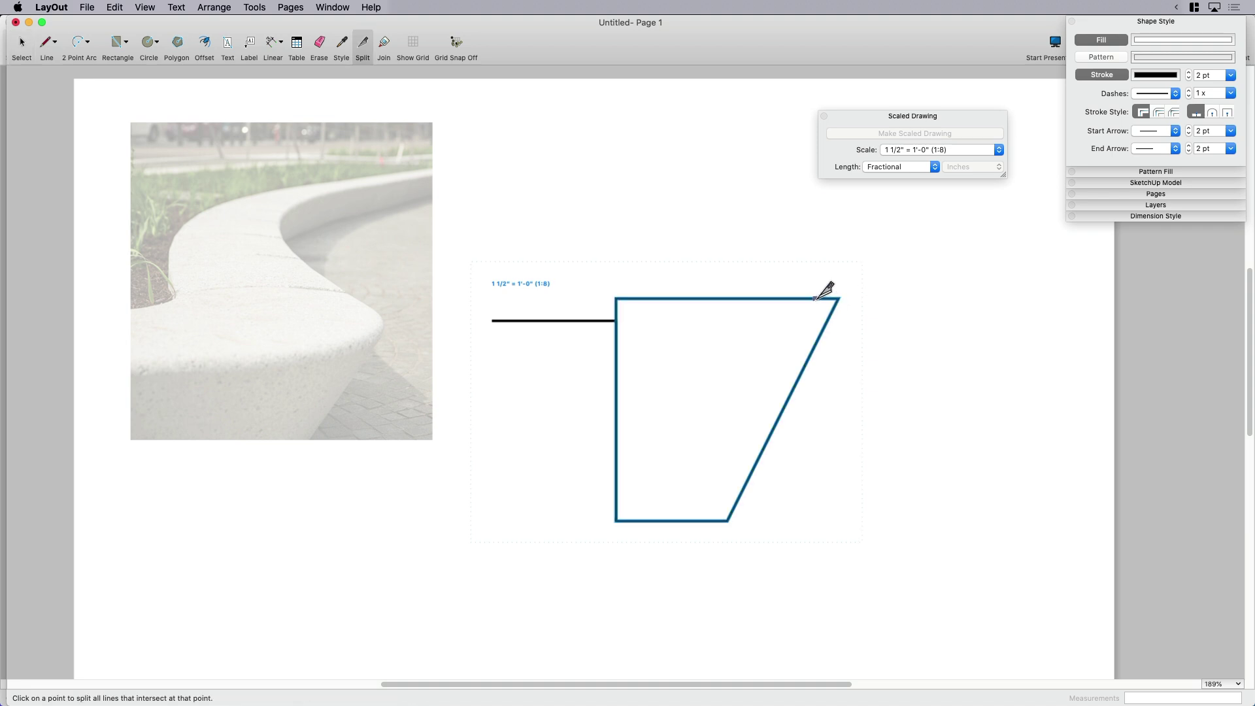
{"action": "left_click", "coordinate": [838, 299]}
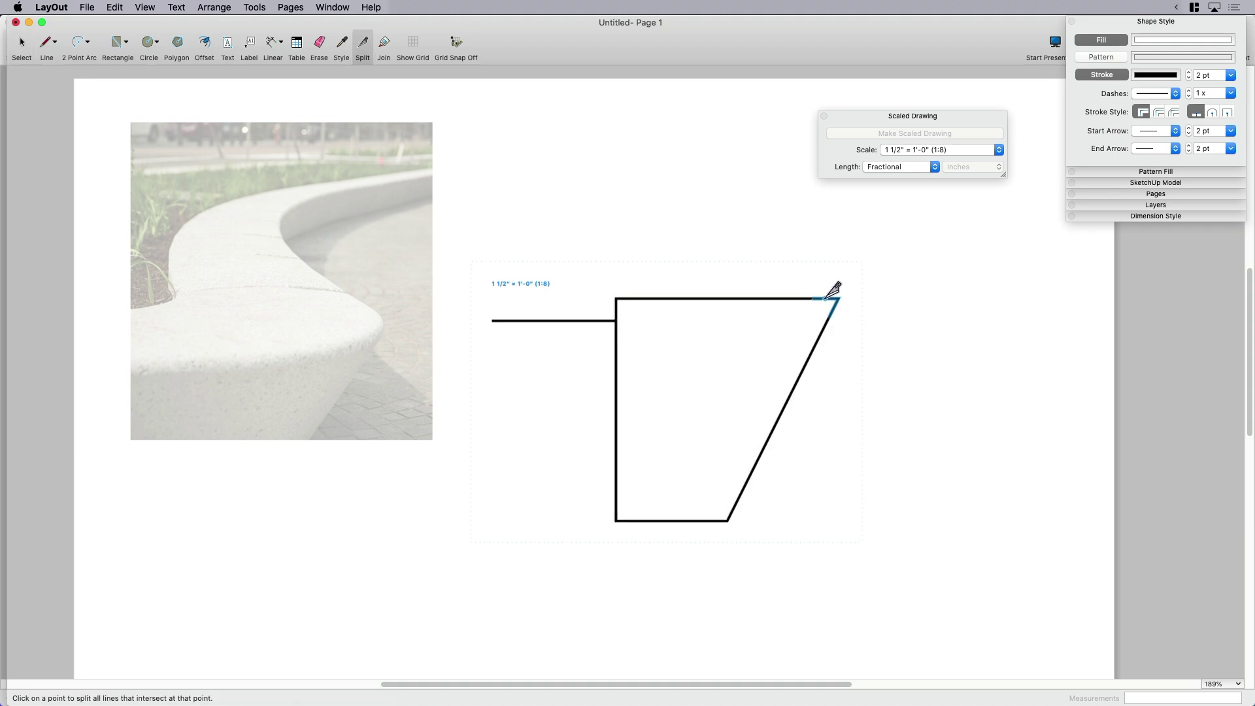
{"action": "key", "text": "space"}
{"action": "left_click", "coordinate": [834, 304]}
{"action": "key", "text": "Delete"}
{"action": "scroll", "coordinate": [842, 307], "scroll_direction": "up", "scroll_amount": 5}
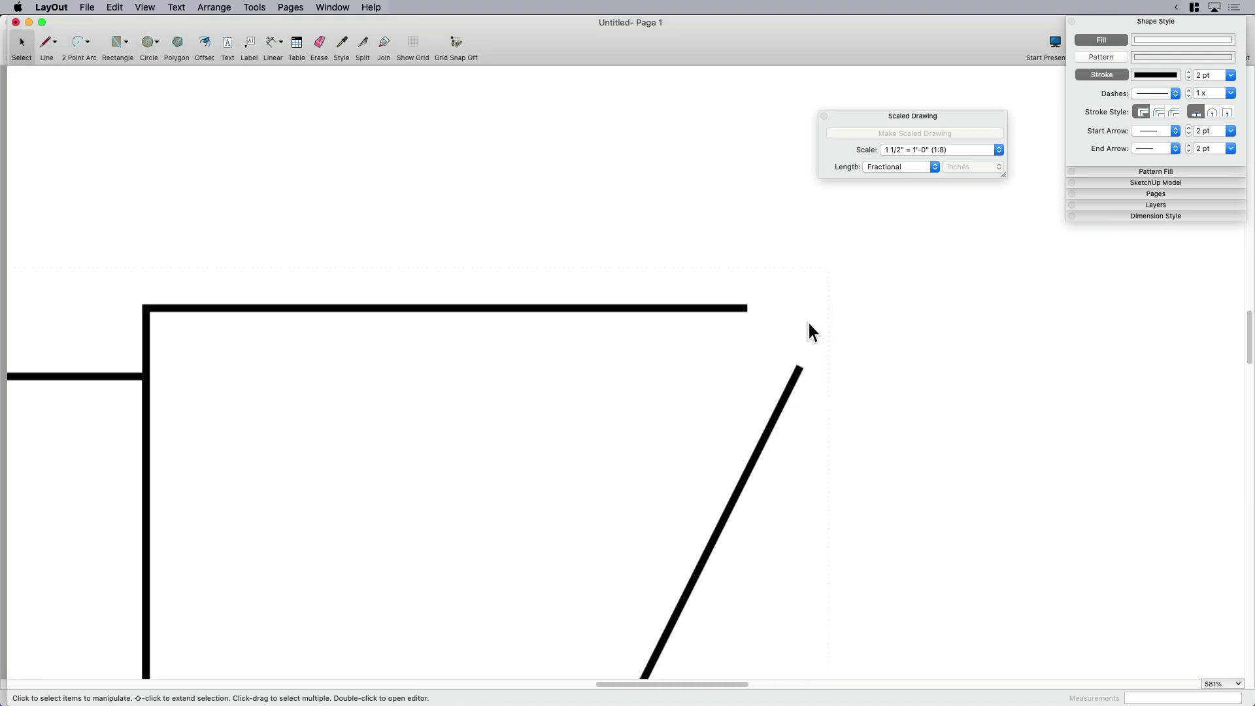
- Draw a curved line joining the top edge's right end to the slanted face
{"action": "key", "text": "l"}
{"action": "left_click", "coordinate": [748, 308]}
{"action": "left_click", "coordinate": [801, 367]}
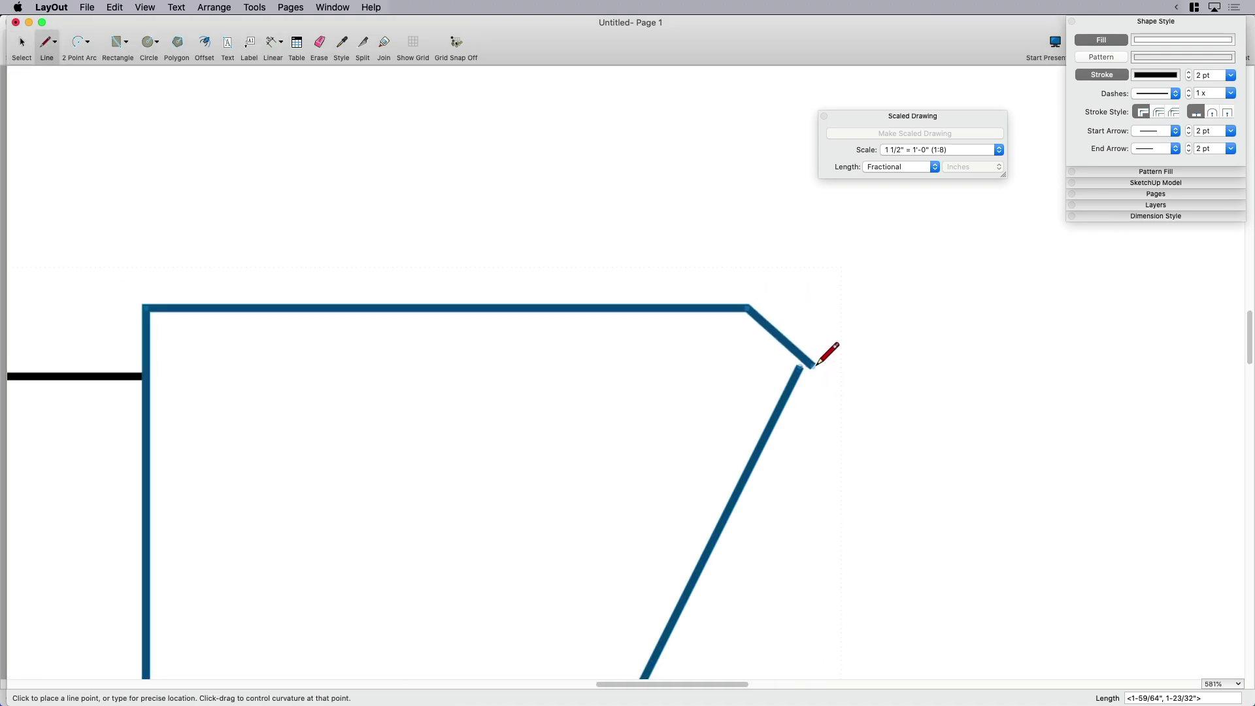
{"action": "left_click_drag", "start_coordinate": [800, 366], "coordinate": [772, 423]}
{"action": "key", "text": "Return"}
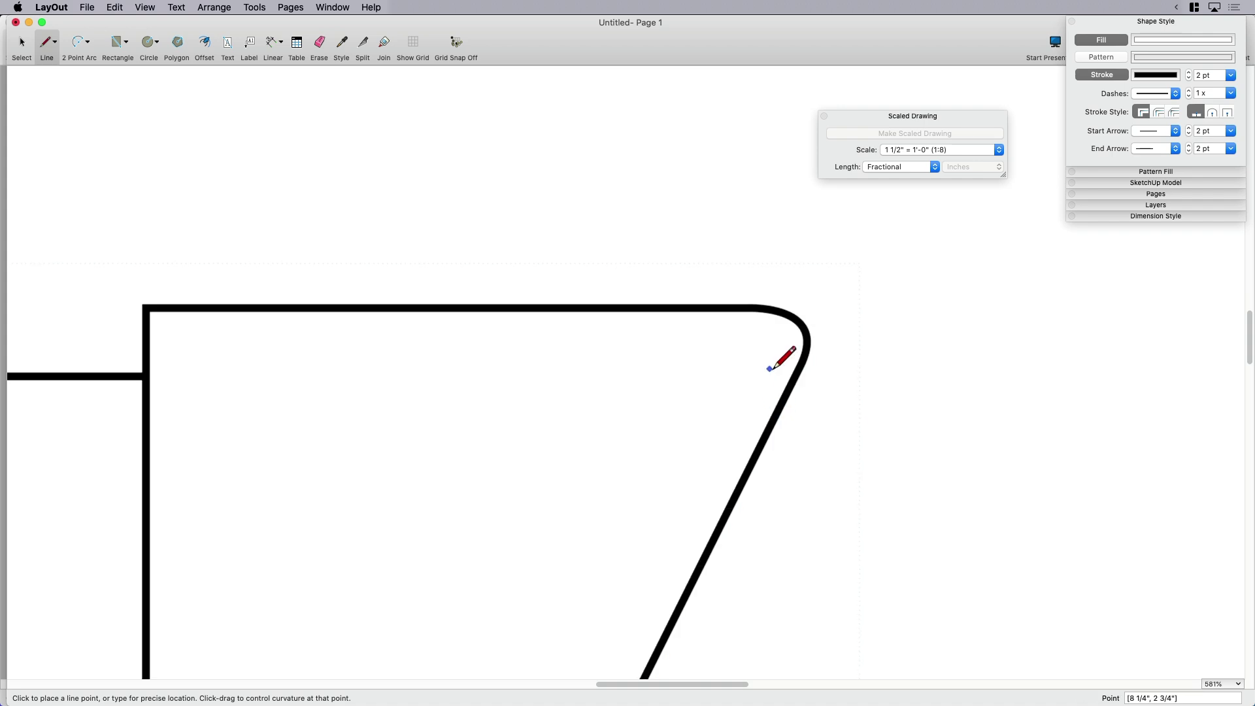
{"action": "key", "text": "space"}
{"action": "scroll", "coordinate": [810, 343], "scroll_direction": "down", "scroll_amount": 2}
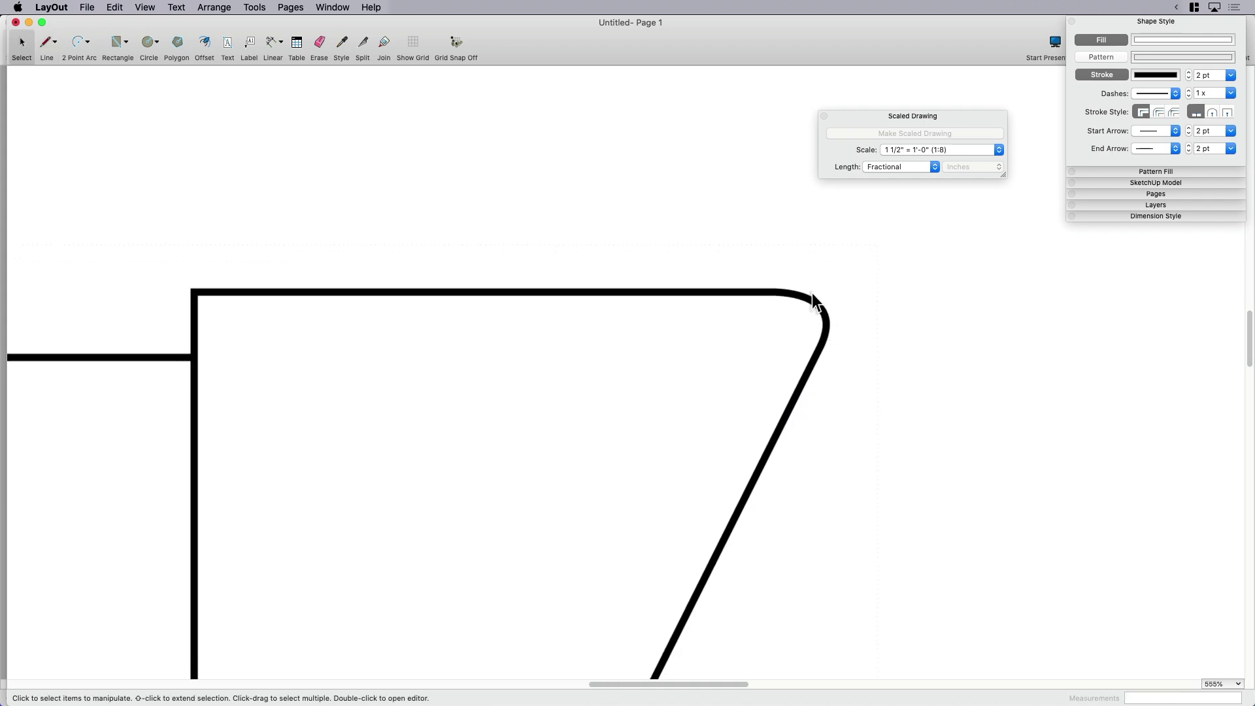
{"action": "scroll", "coordinate": [839, 301], "scroll_direction": "down", "scroll_amount": 10}
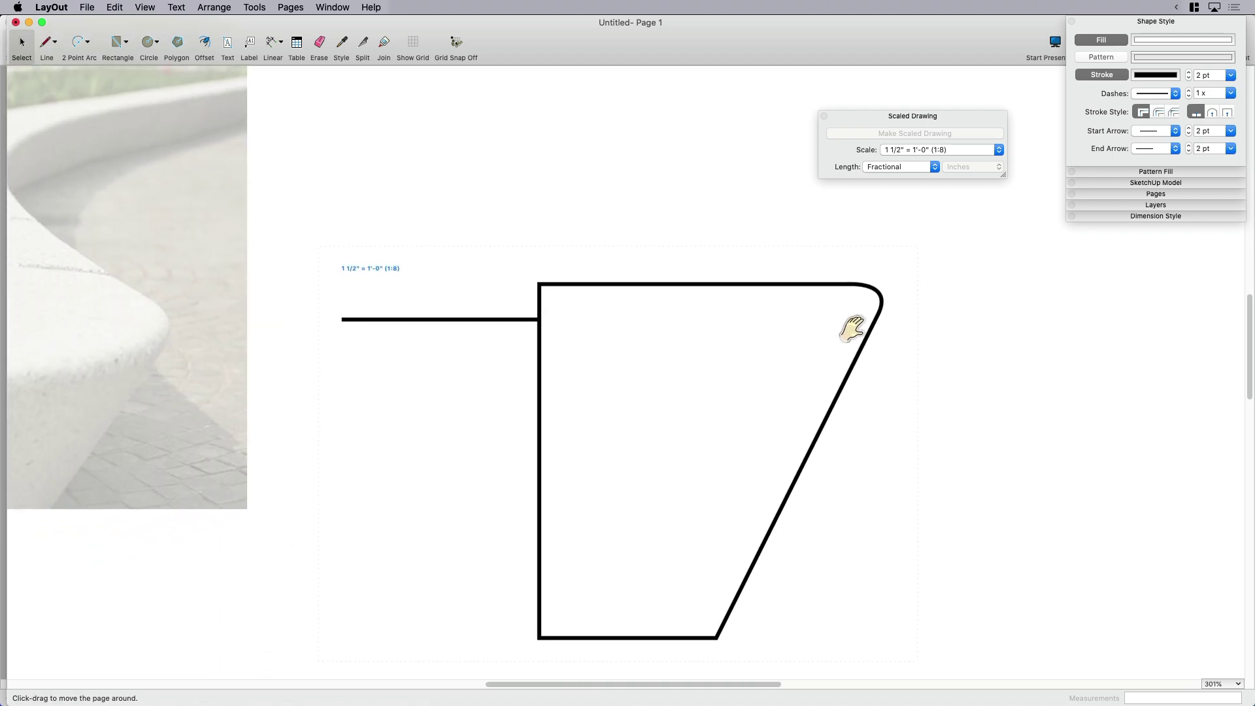
- Draw a rectangle from the grade line's left end down to the wall's bottom-left corner
{"action": "left_click", "coordinate": [864, 362]}
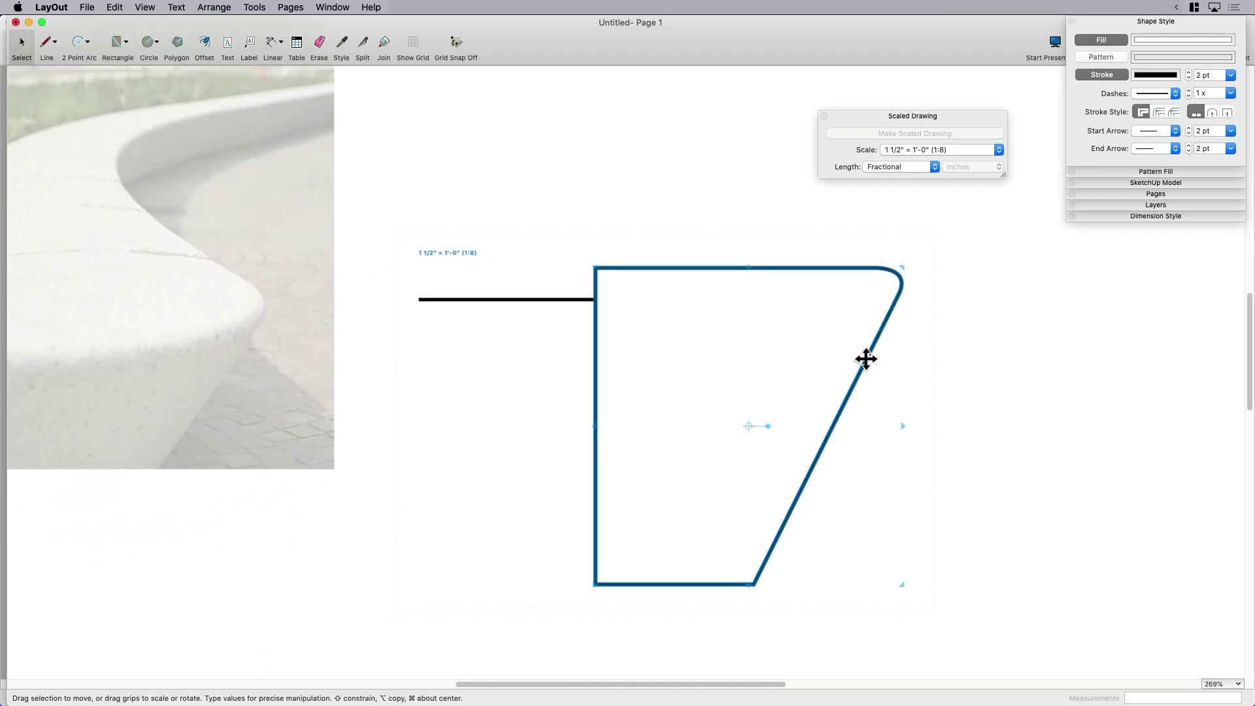
{"action": "key", "text": "r"}
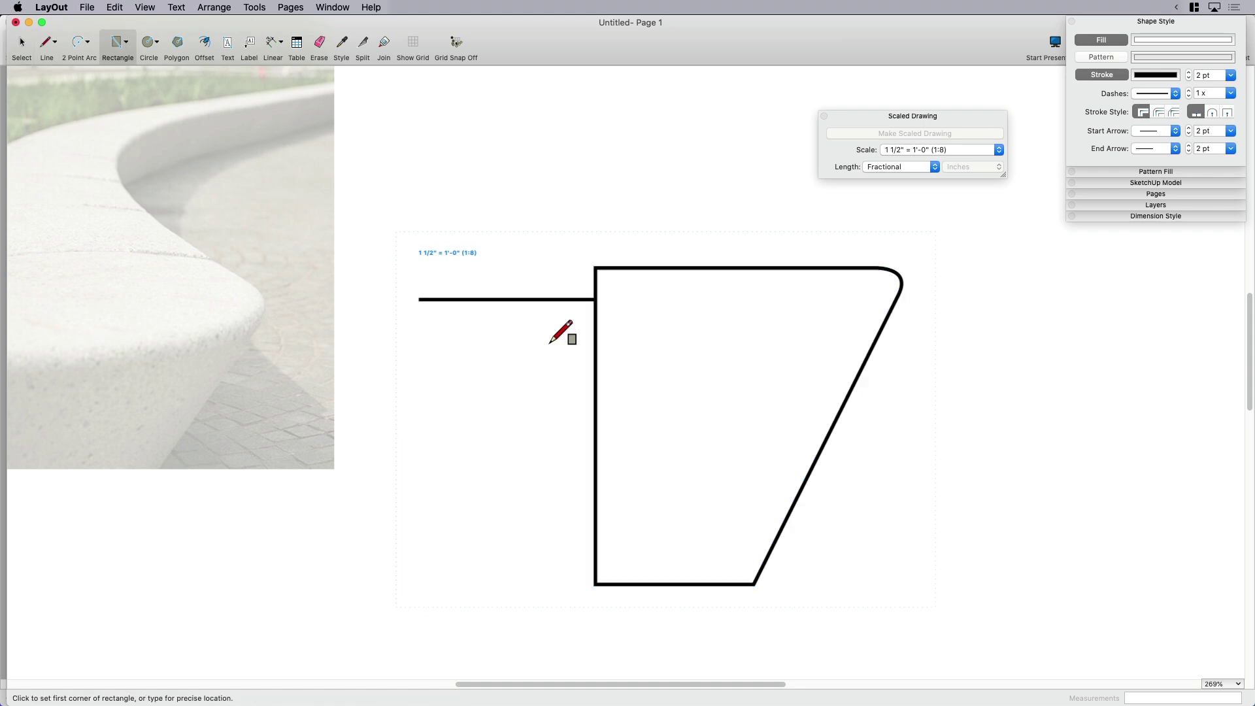
{"action": "left_click", "coordinate": [419, 299]}
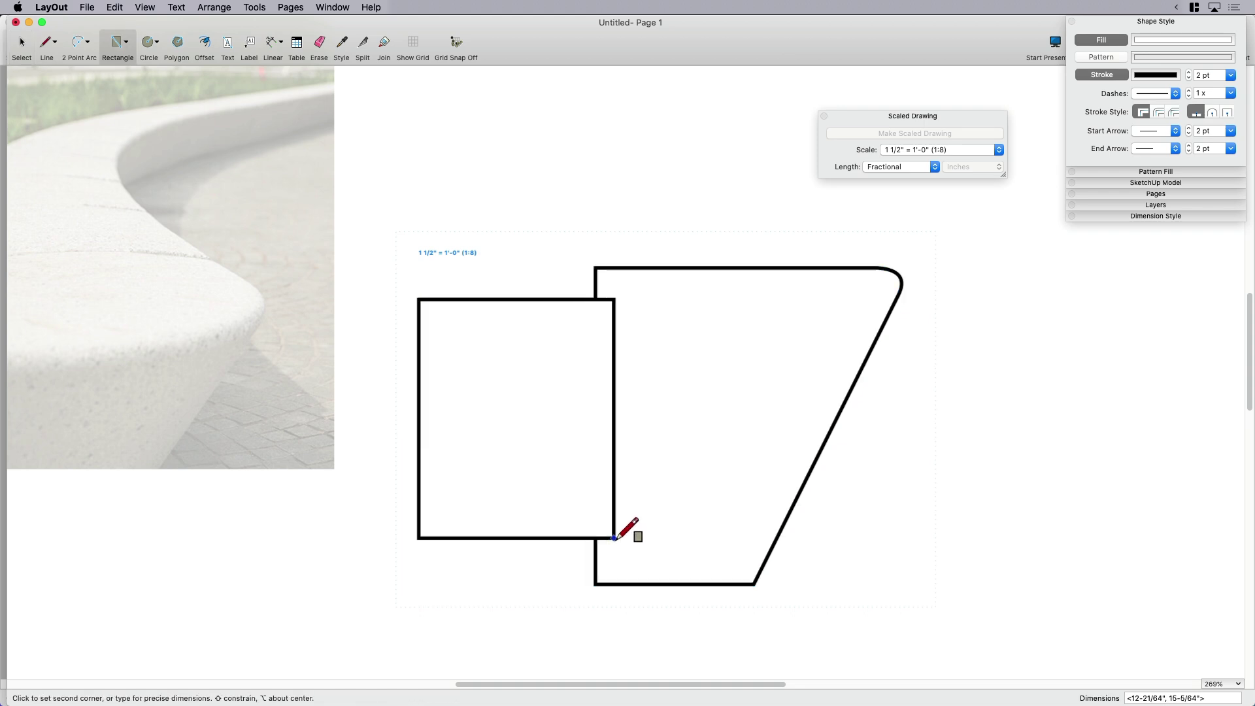
{"action": "left_click", "coordinate": [595, 584]}
{"action": "key", "text": "space"}
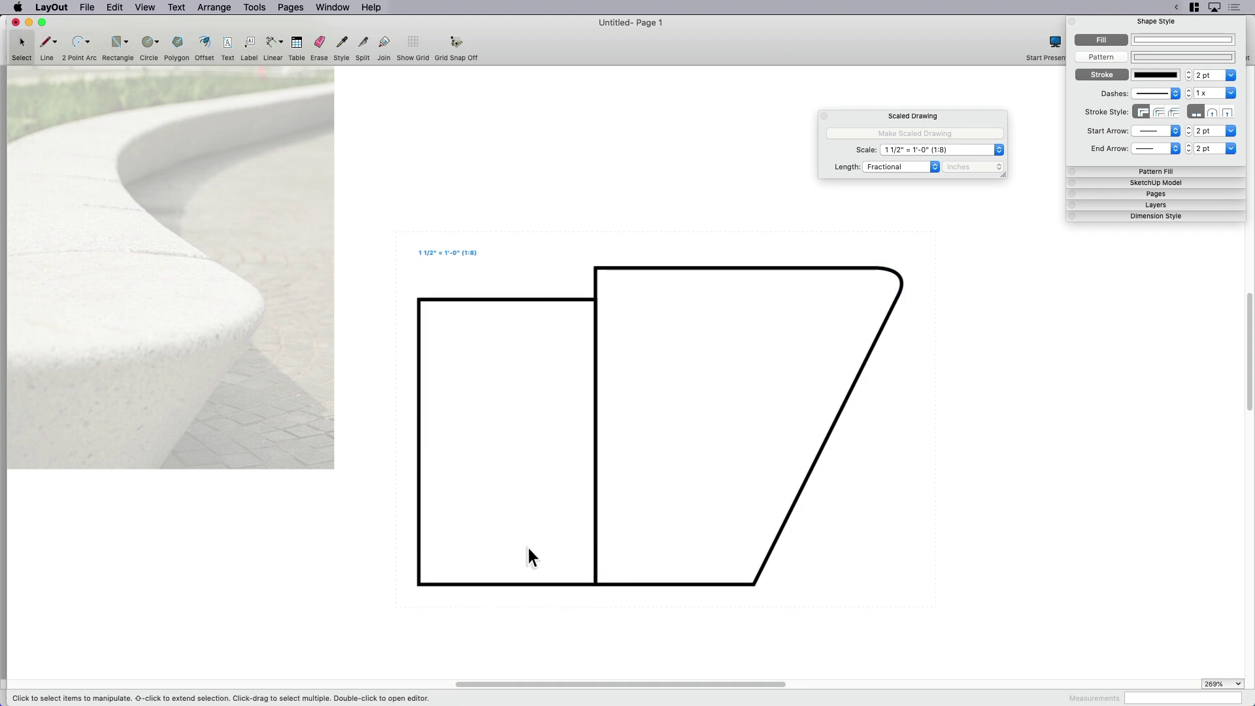
{"action": "left_click", "coordinate": [419, 395]}
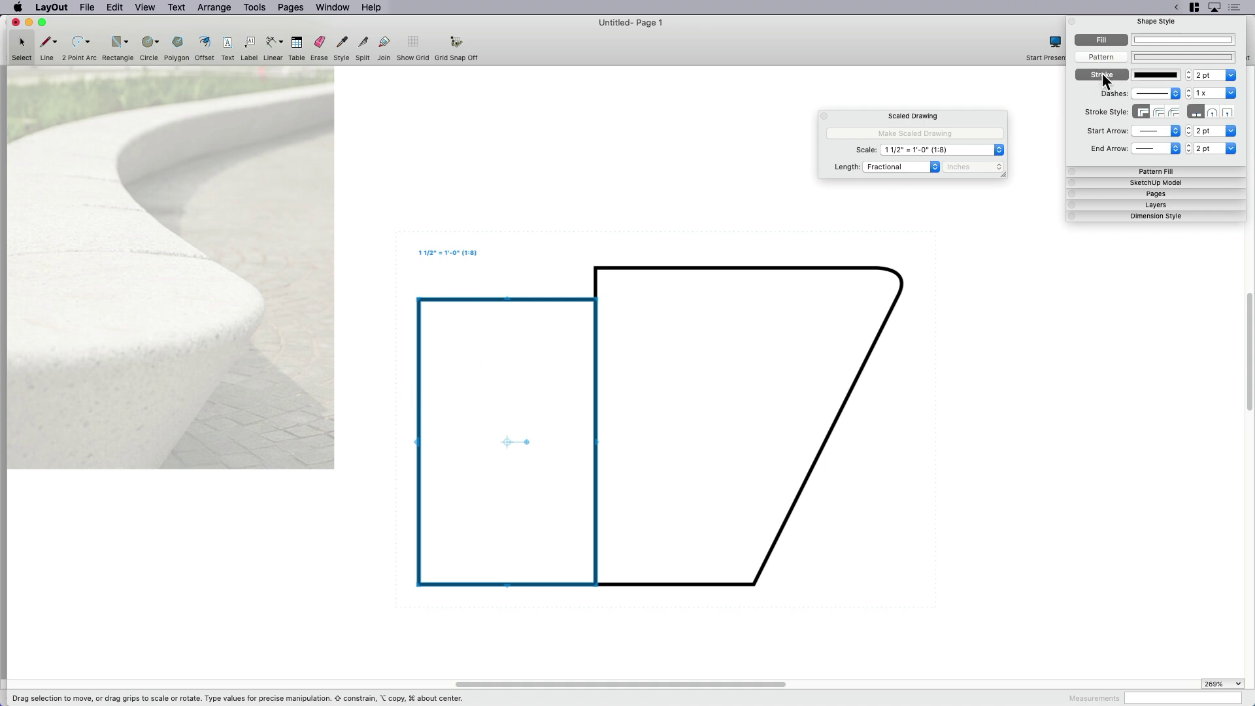
- Turn on pattern fill for the rectangle and remove its outline stroke
{"action": "left_click", "coordinate": [1105, 57]}
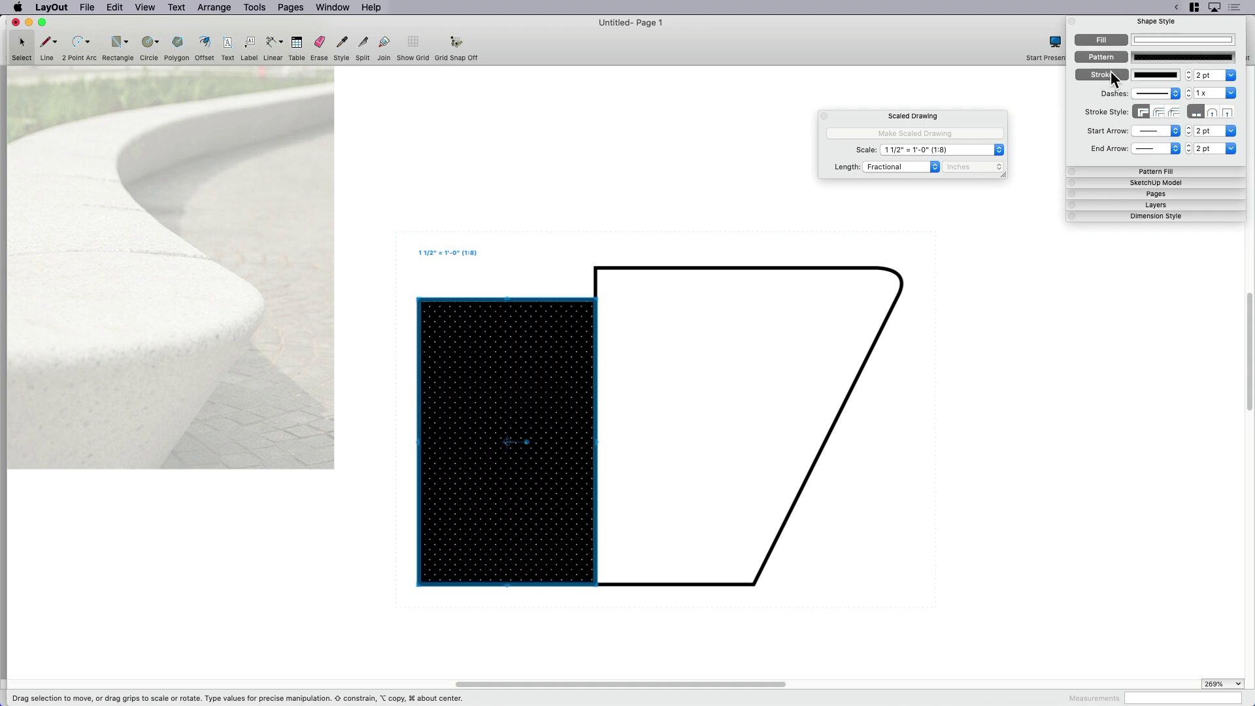
{"action": "left_click", "coordinate": [1112, 73]}
{"action": "left_click", "coordinate": [1110, 39]}
{"action": "left_click", "coordinate": [1144, 58]}
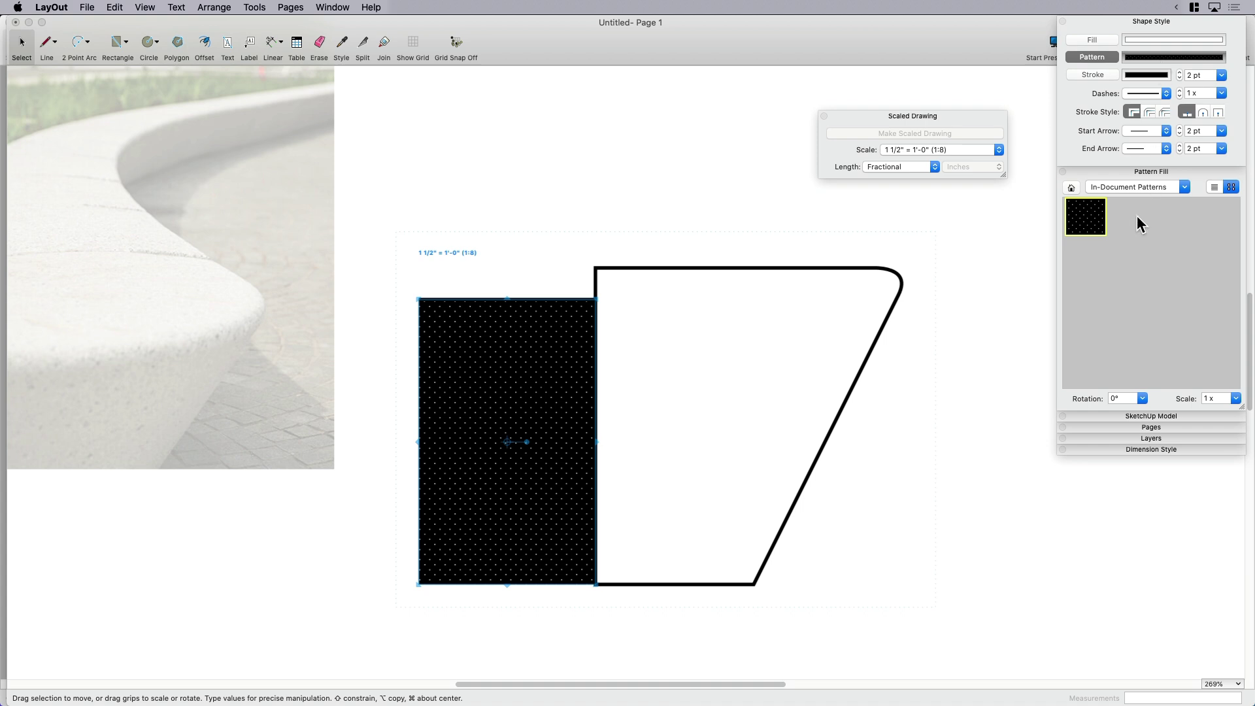
- Fill the rectangle with the basketweave tile from Geometric Tiles > Black Linework
{"action": "left_click", "coordinate": [1136, 187]}
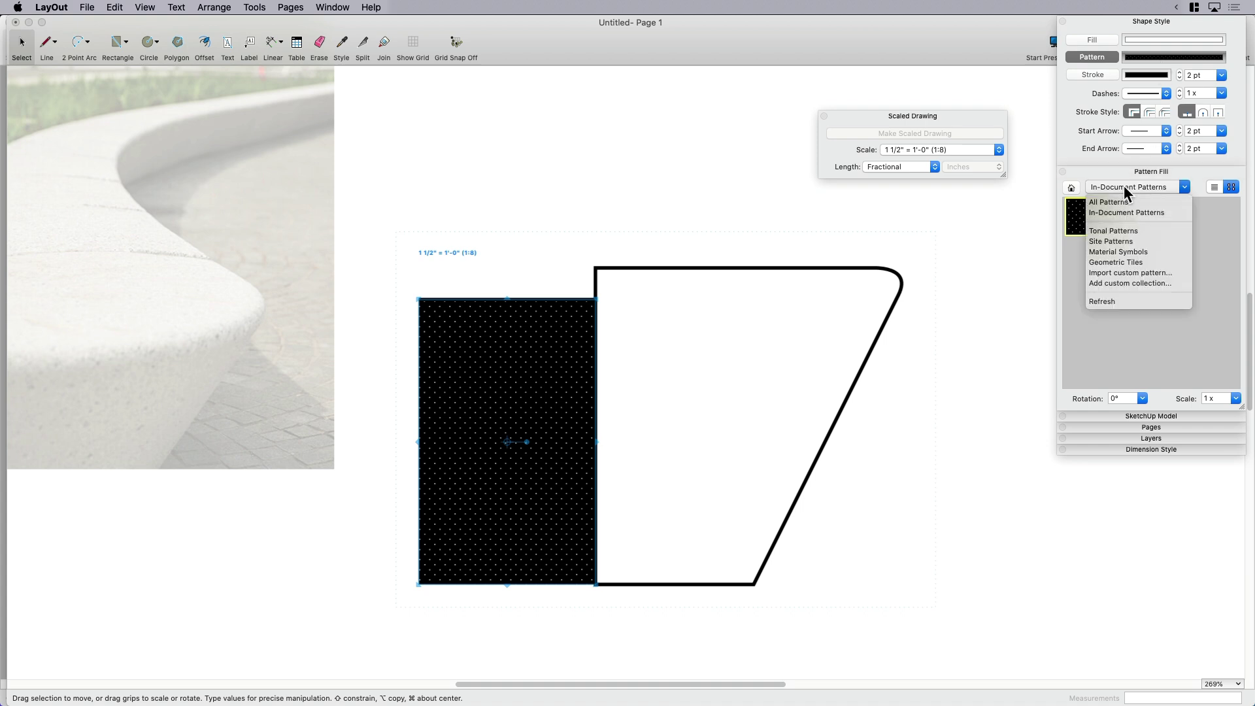
{"action": "left_click", "coordinate": [1141, 230]}
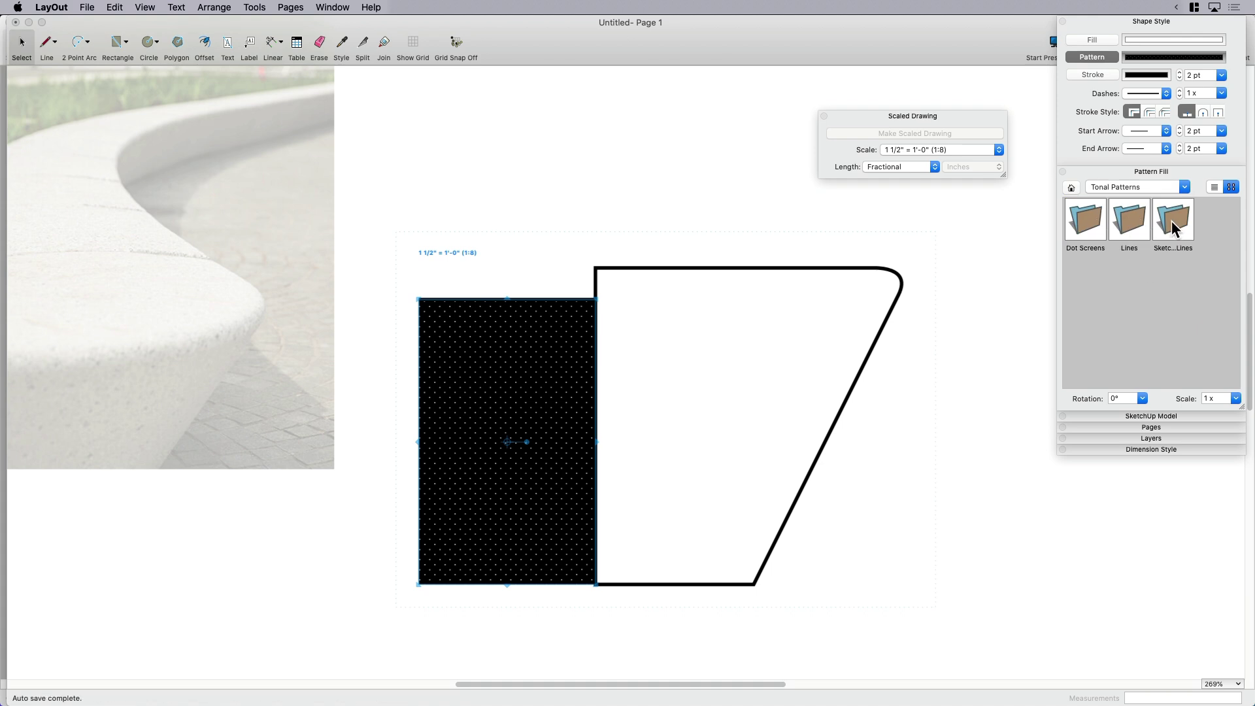
{"action": "left_click", "coordinate": [1135, 187]}
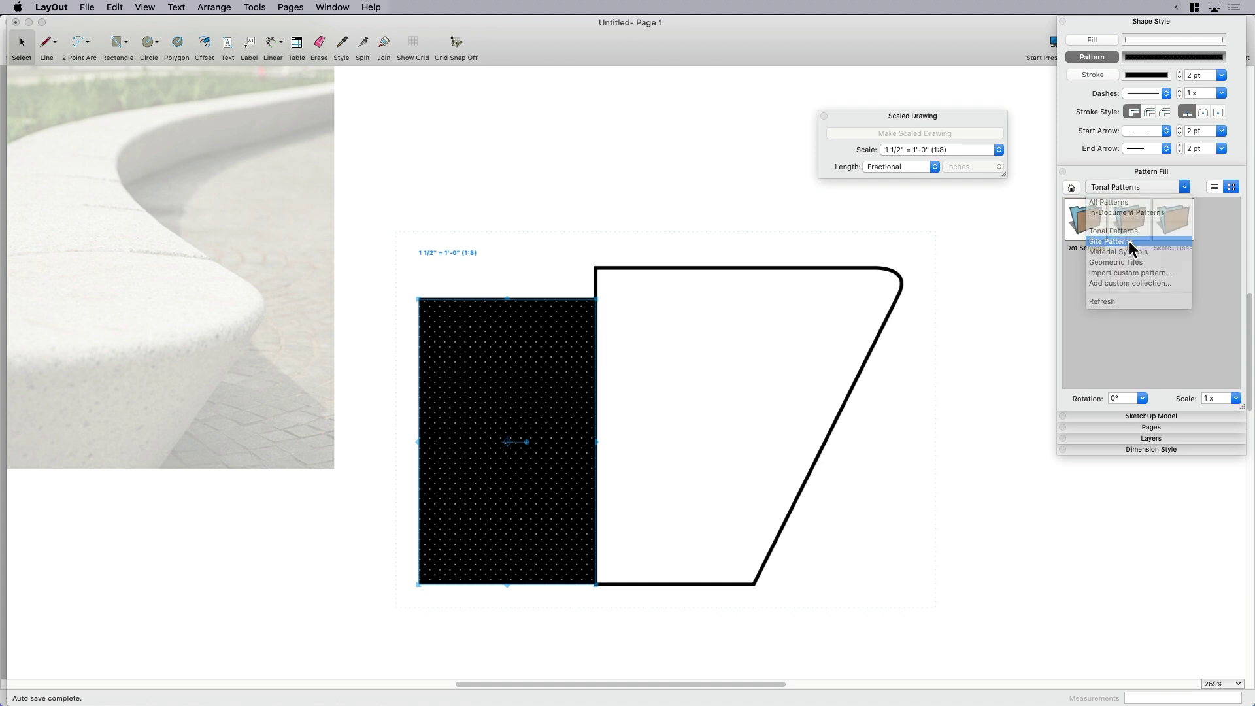
{"action": "left_click", "coordinate": [1128, 240]}
{"action": "left_click", "coordinate": [1119, 185]}
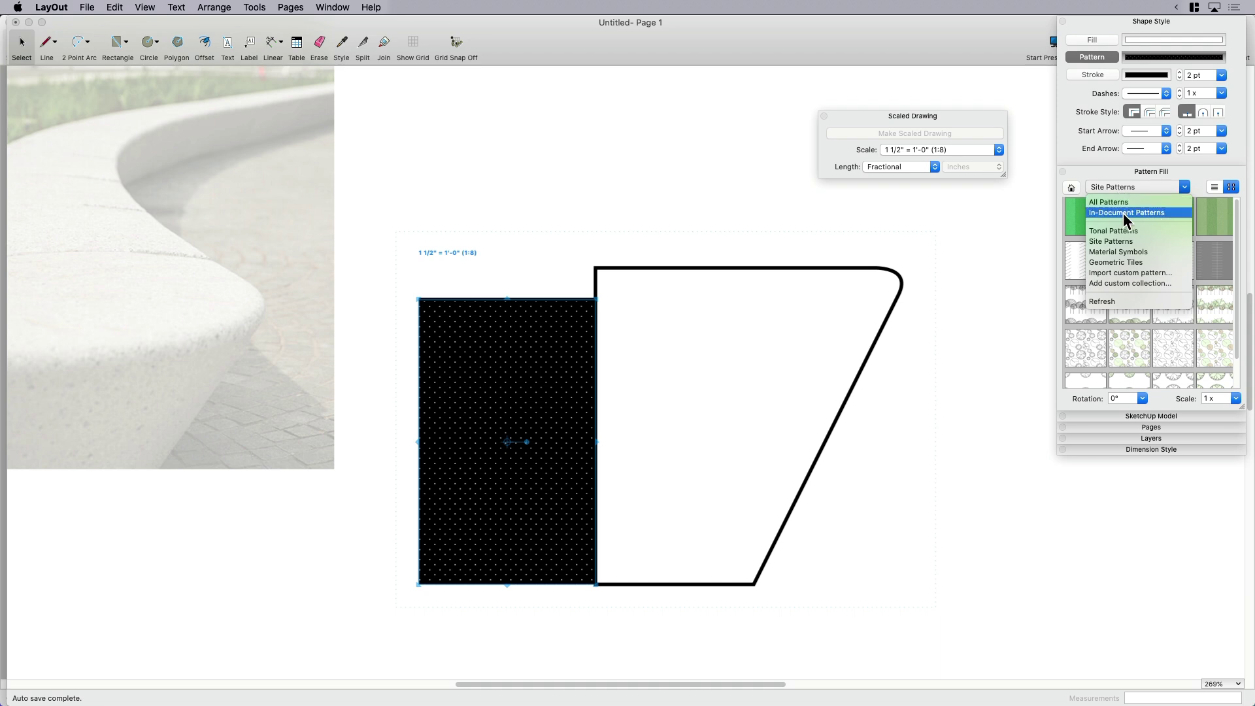
{"action": "left_click", "coordinate": [1135, 262]}
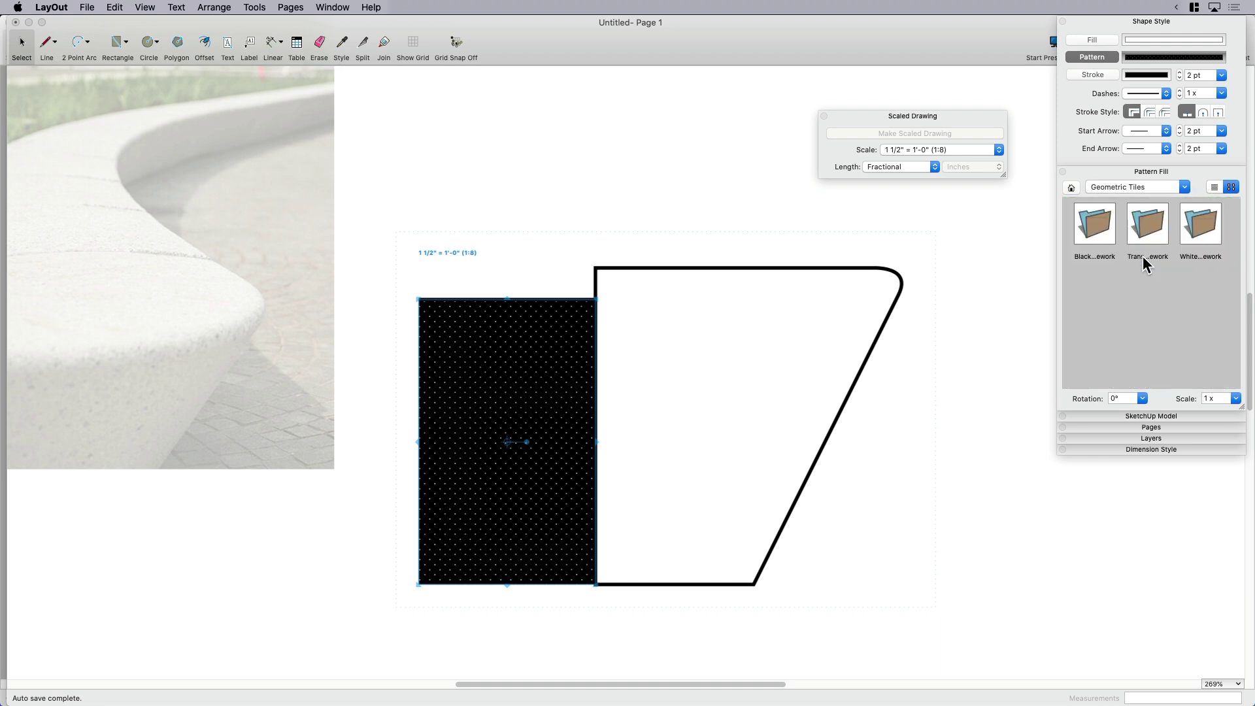
{"action": "double_click", "coordinate": [1096, 224]}
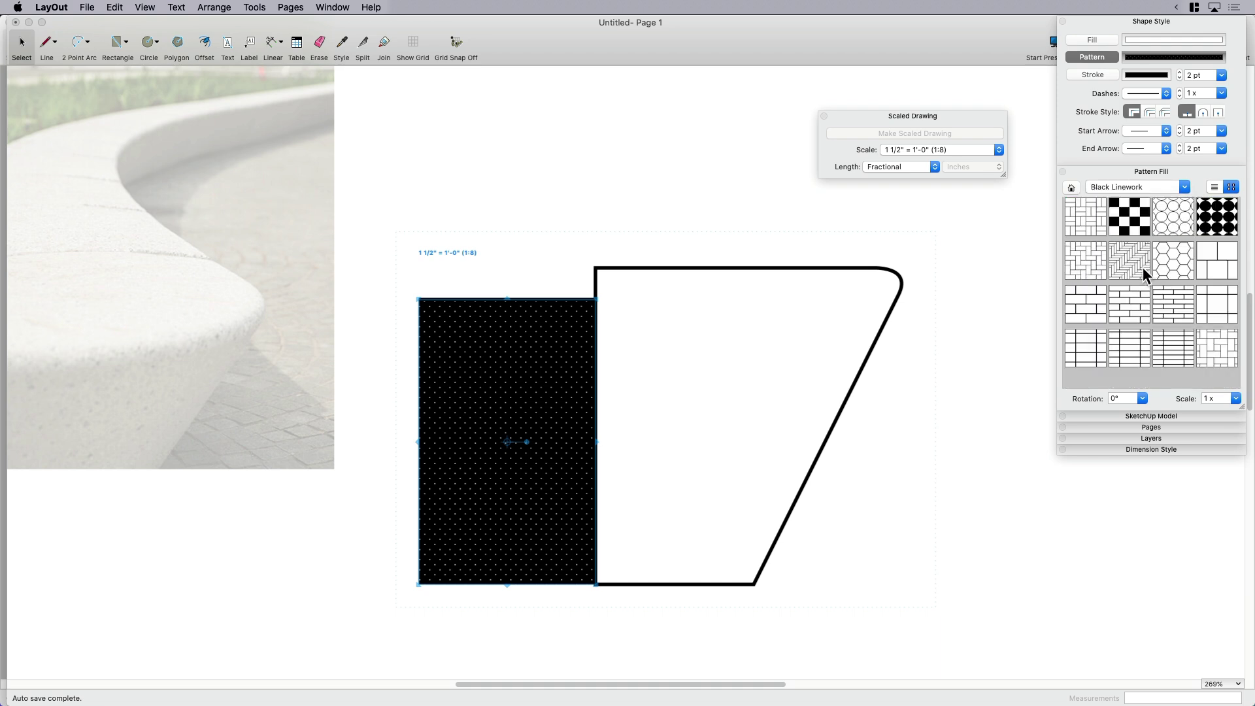
{"action": "left_click", "coordinate": [1085, 212]}
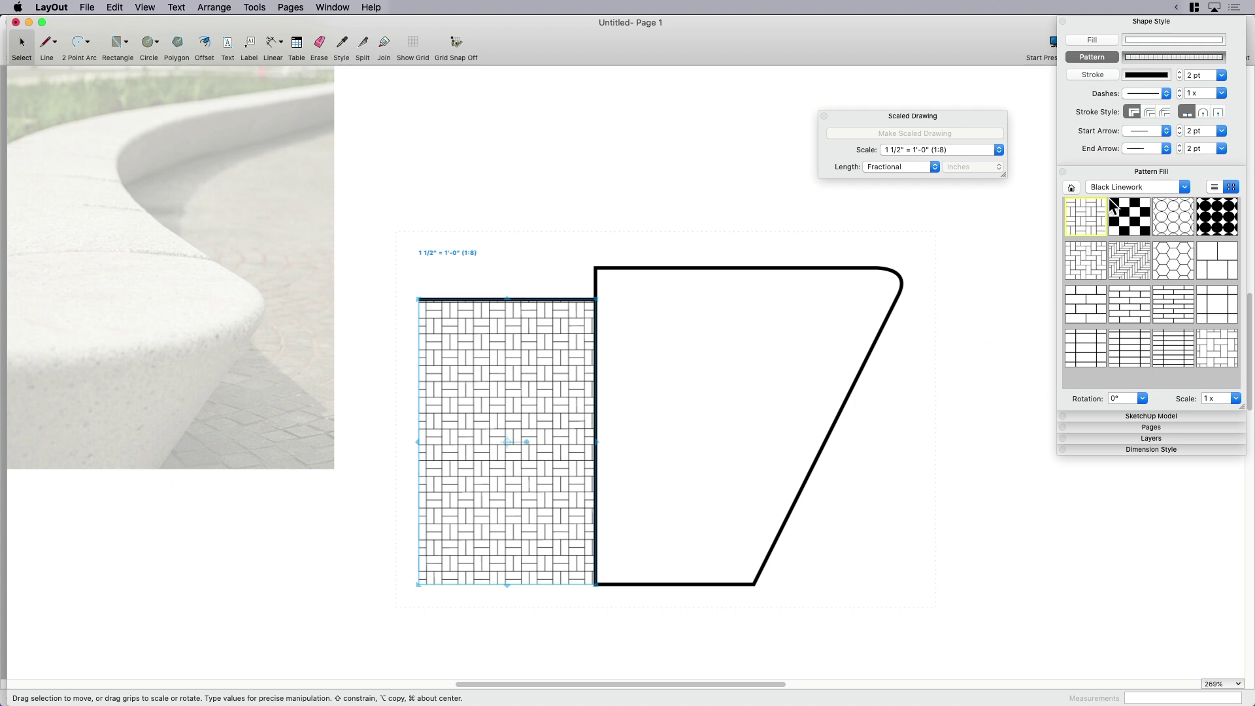
{"action": "left_click", "coordinate": [1119, 170]}
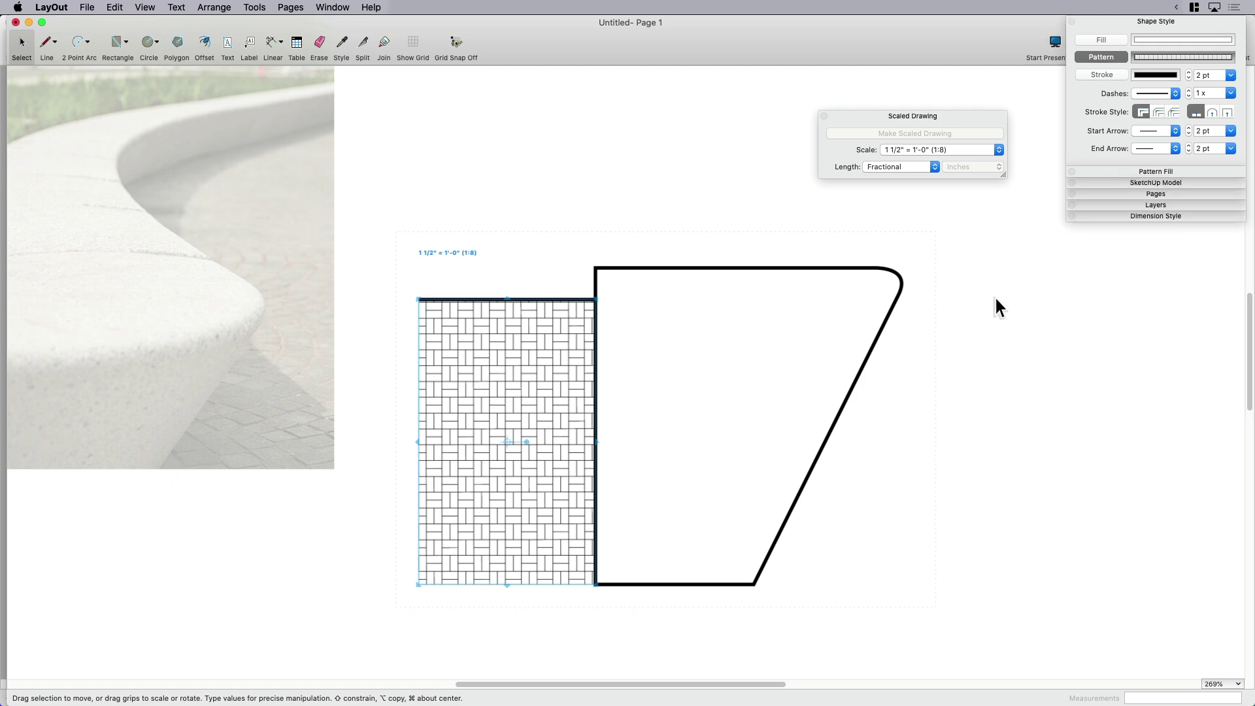
- Inside the drawing group, check the wall outline's pattern fill options and deselect it
{"action": "left_click", "coordinate": [995, 298]}
{"action": "scroll", "coordinate": [847, 336], "scroll_direction": "down", "scroll_amount": 2}
{"action": "scroll", "coordinate": [888, 335], "scroll_direction": "down", "scroll_amount": 4}
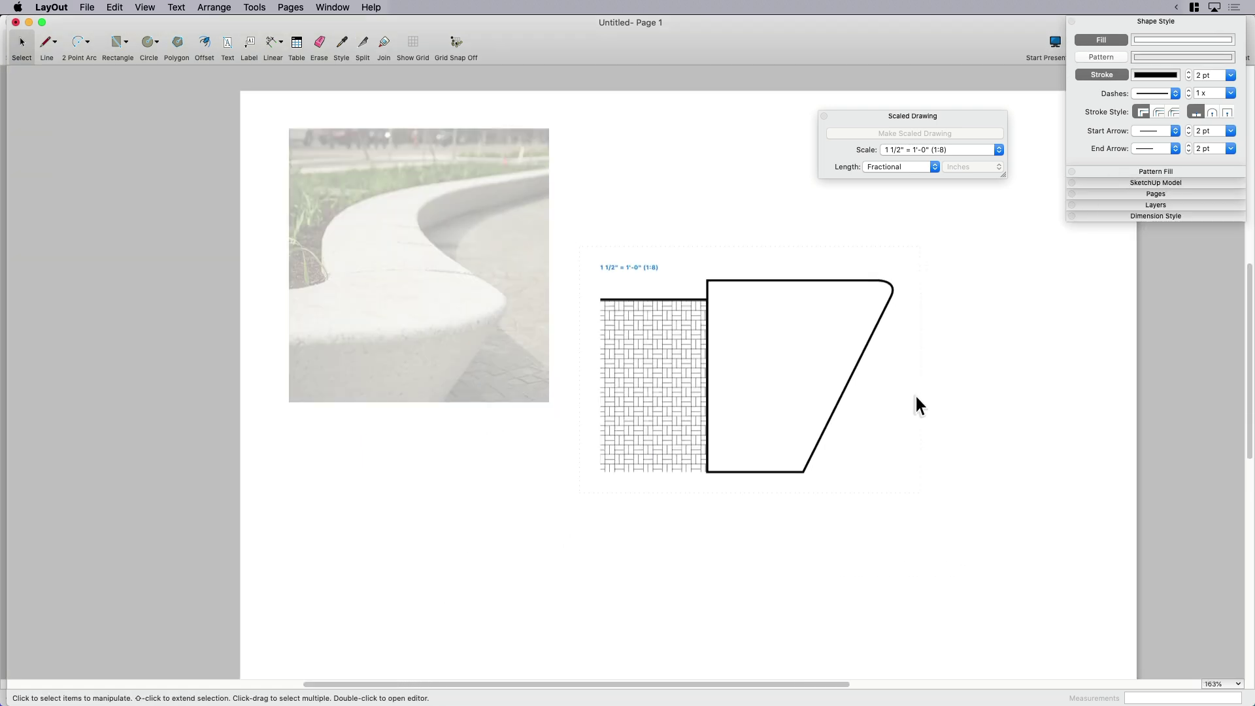
{"action": "left_click", "coordinate": [861, 359]}
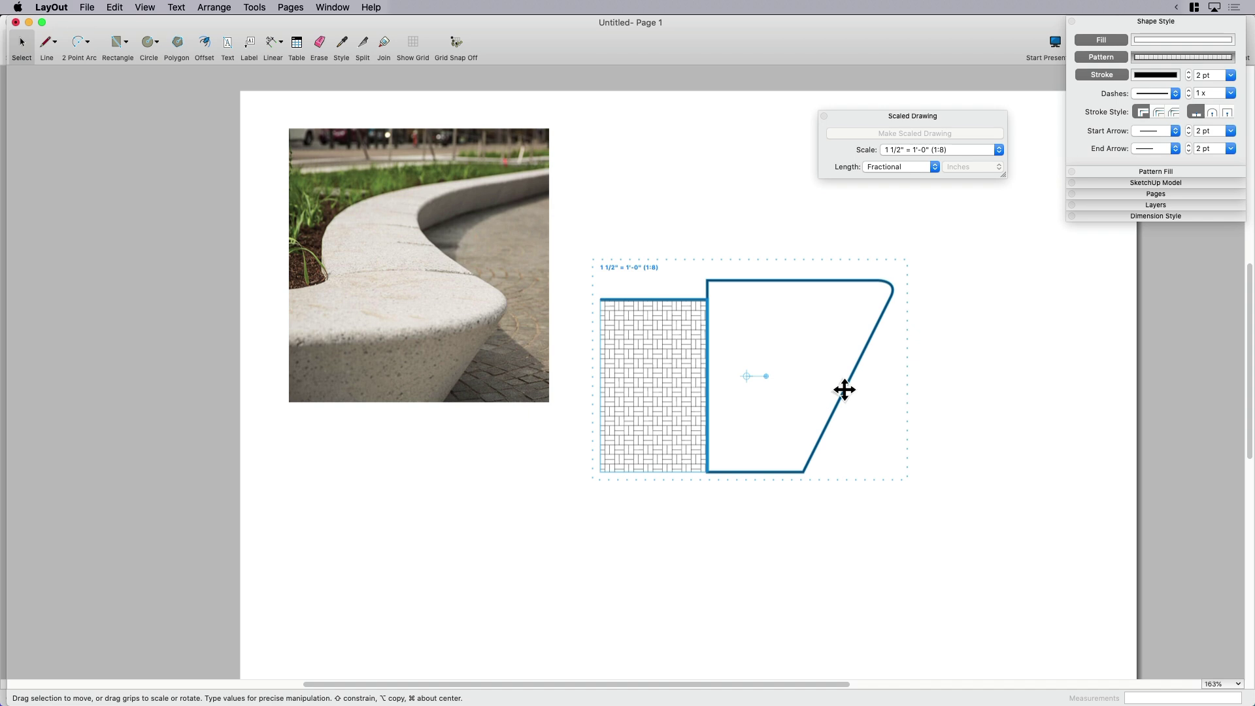
{"action": "double_click", "coordinate": [853, 374]}
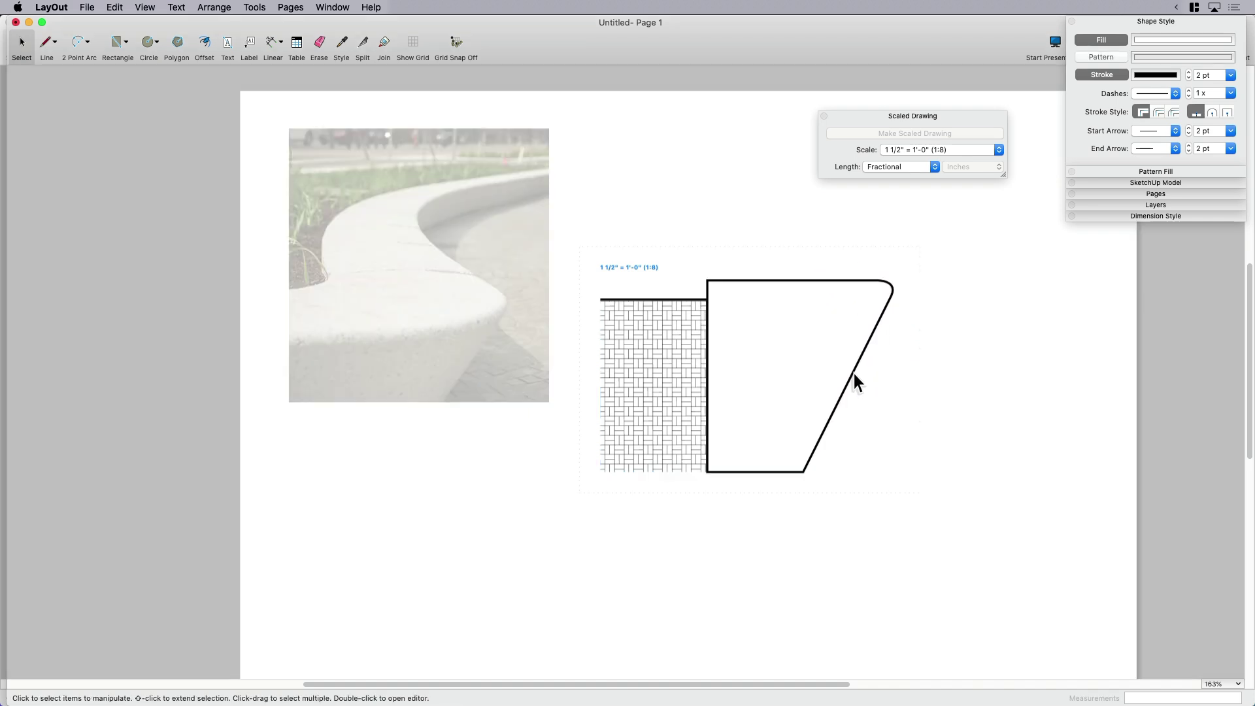
{"action": "left_click", "coordinate": [854, 372]}
{"action": "left_click", "coordinate": [1135, 171]}
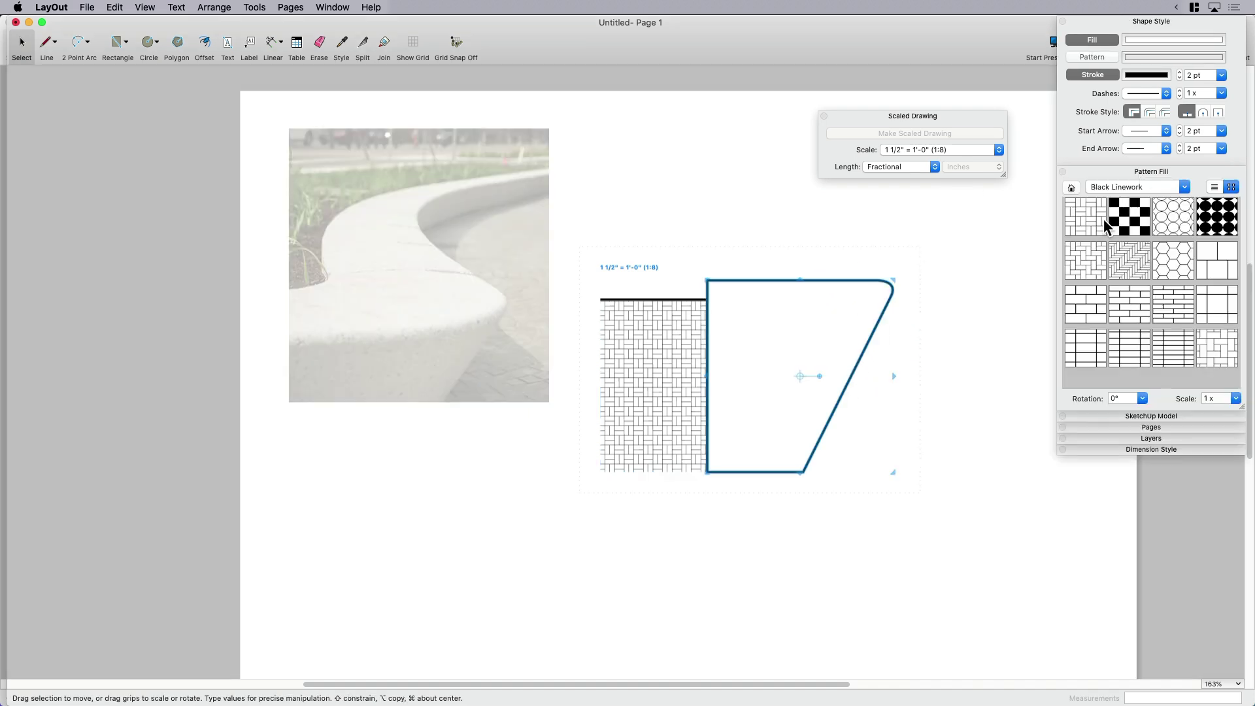
{"action": "left_click", "coordinate": [1131, 170]}
{"action": "left_click", "coordinate": [985, 255]}
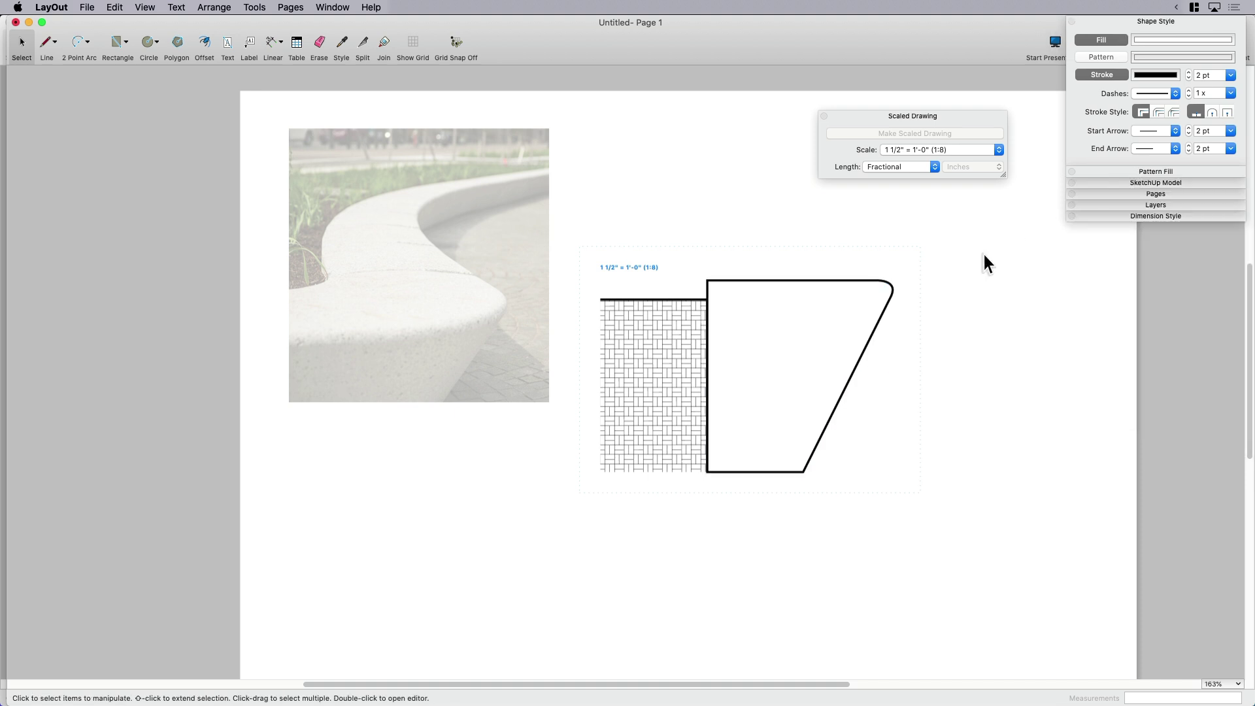
- Exit group editing and select the seat wall section drawing
{"action": "left_click", "coordinate": [969, 224]}
{"action": "middle_click_drag", "start_coordinate": [965, 229], "coordinate": [830, 331]}
{"action": "scroll", "coordinate": [833, 346], "scroll_direction": "down", "scroll_amount": 2}
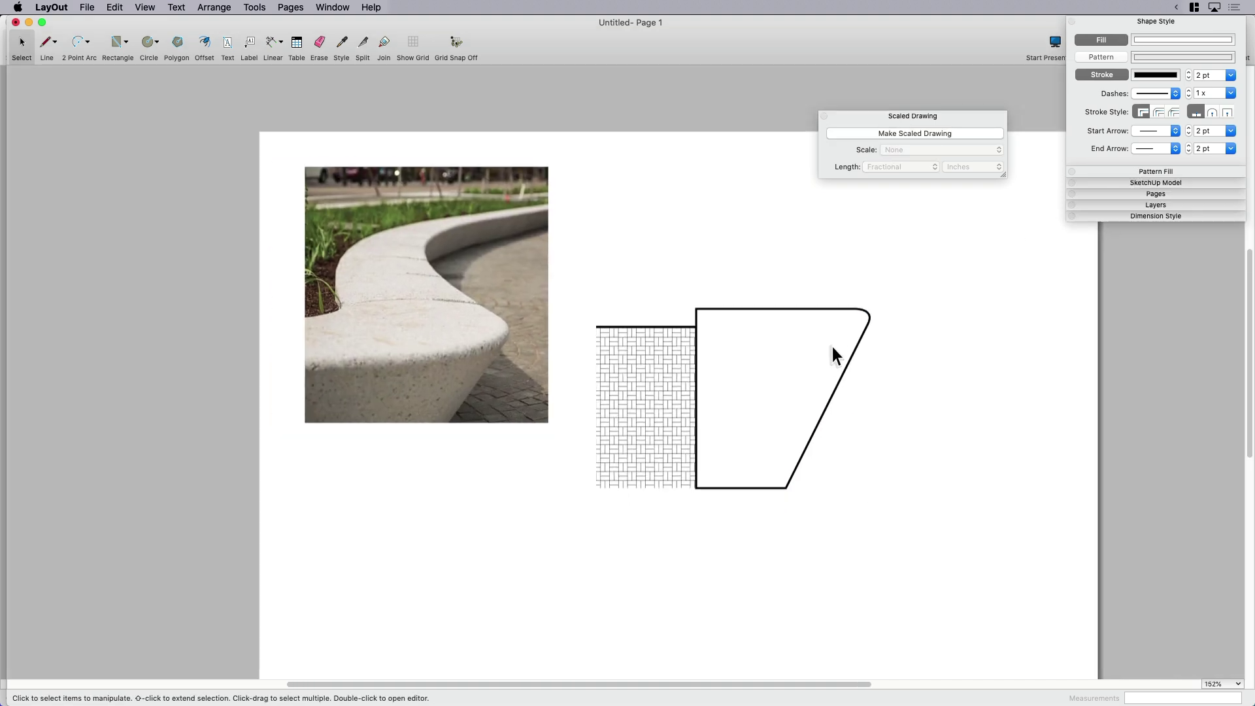
{"action": "left_click", "coordinate": [821, 346]}
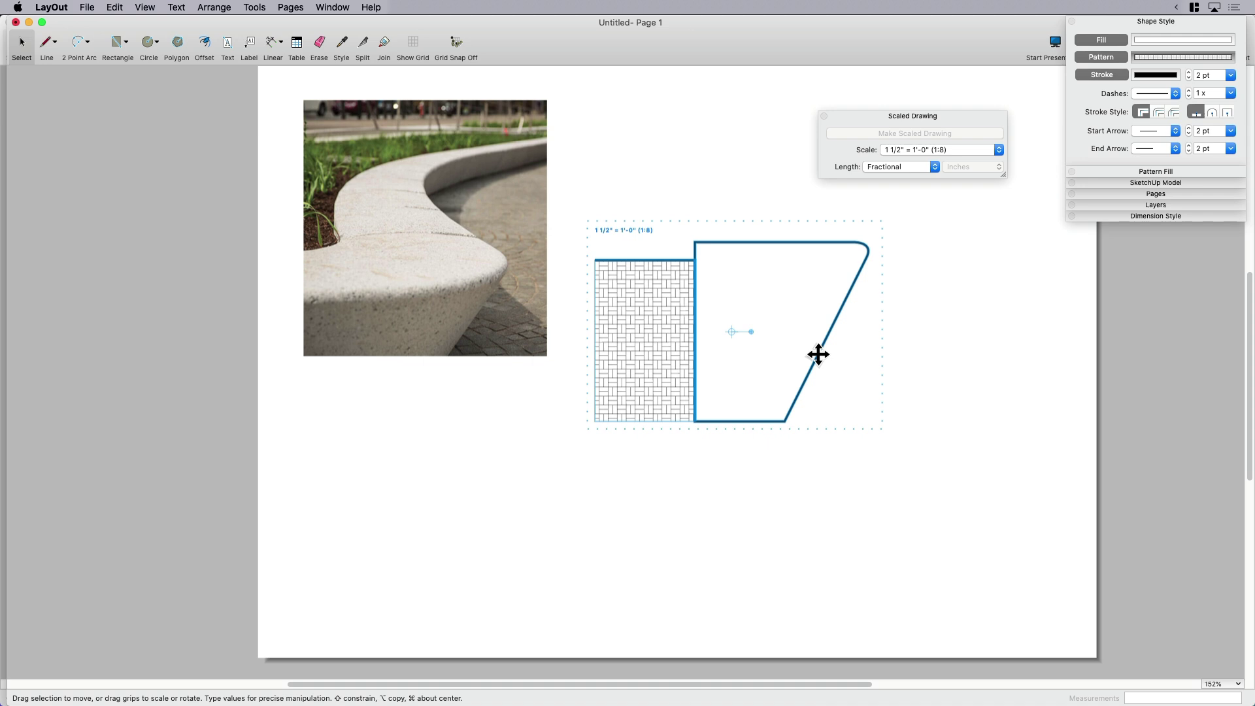
{"action": "mouse_move", "coordinate": [818, 355]}
{"action": "left_mouse_down"}
{"action": "mouse_move", "coordinate": [778, 491]}
{"action": "mouse_move", "coordinate": [1003, 527]}
{"action": "mouse_move", "coordinate": [891, 409]}
{"action": "mouse_move", "coordinate": [858, 392]}
{"action": "left_mouse_up"}
{"action": "left_click", "coordinate": [911, 151]}
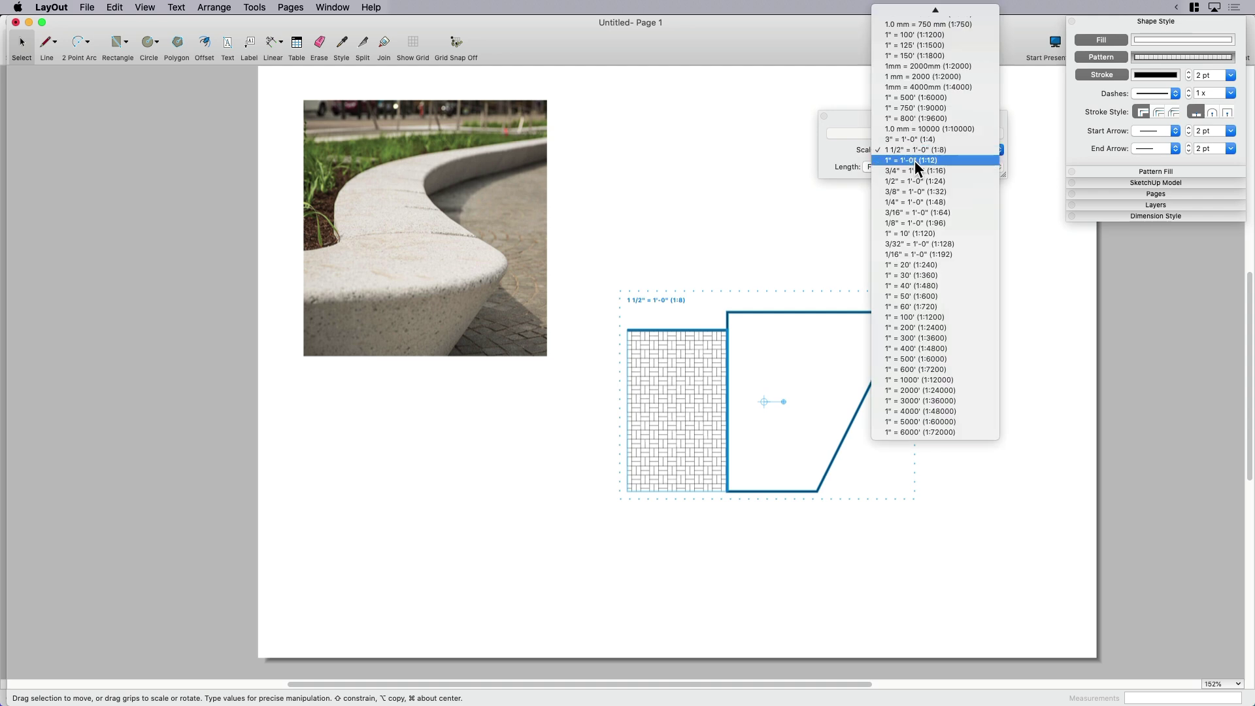
{"action": "left_click", "coordinate": [915, 160]}
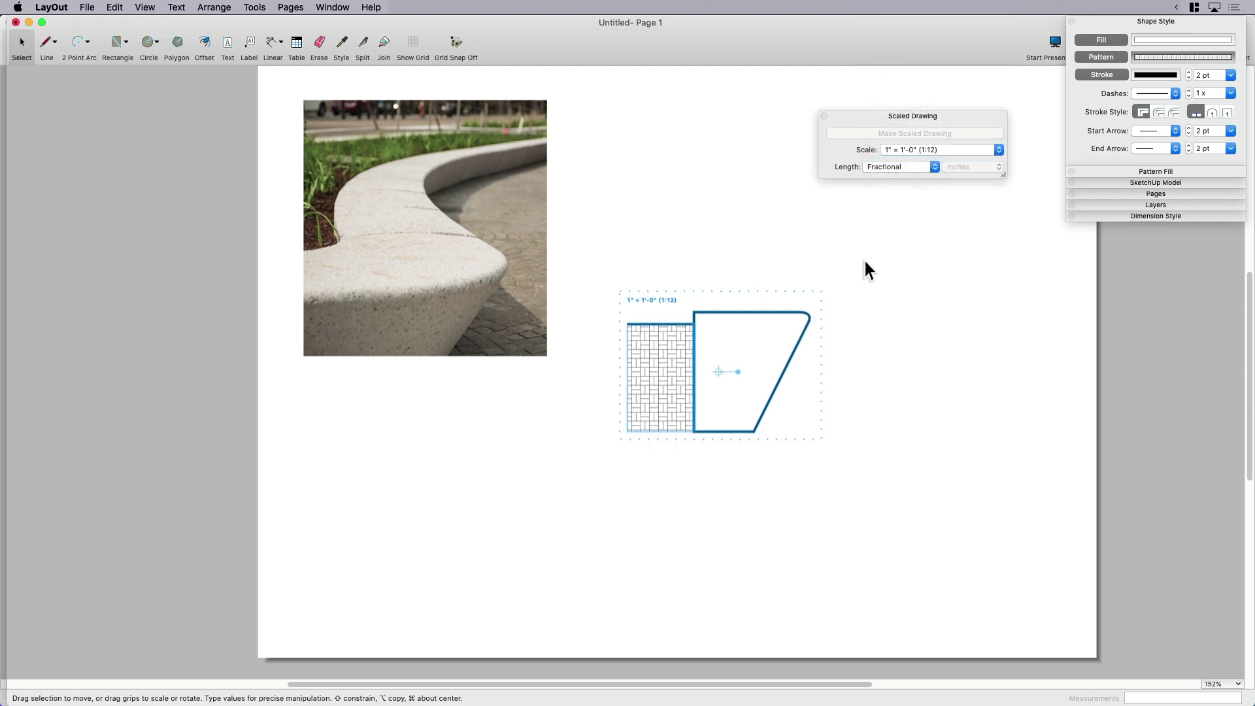
{"action": "left_click", "coordinate": [890, 153]}
{"action": "left_click", "coordinate": [893, 129]}
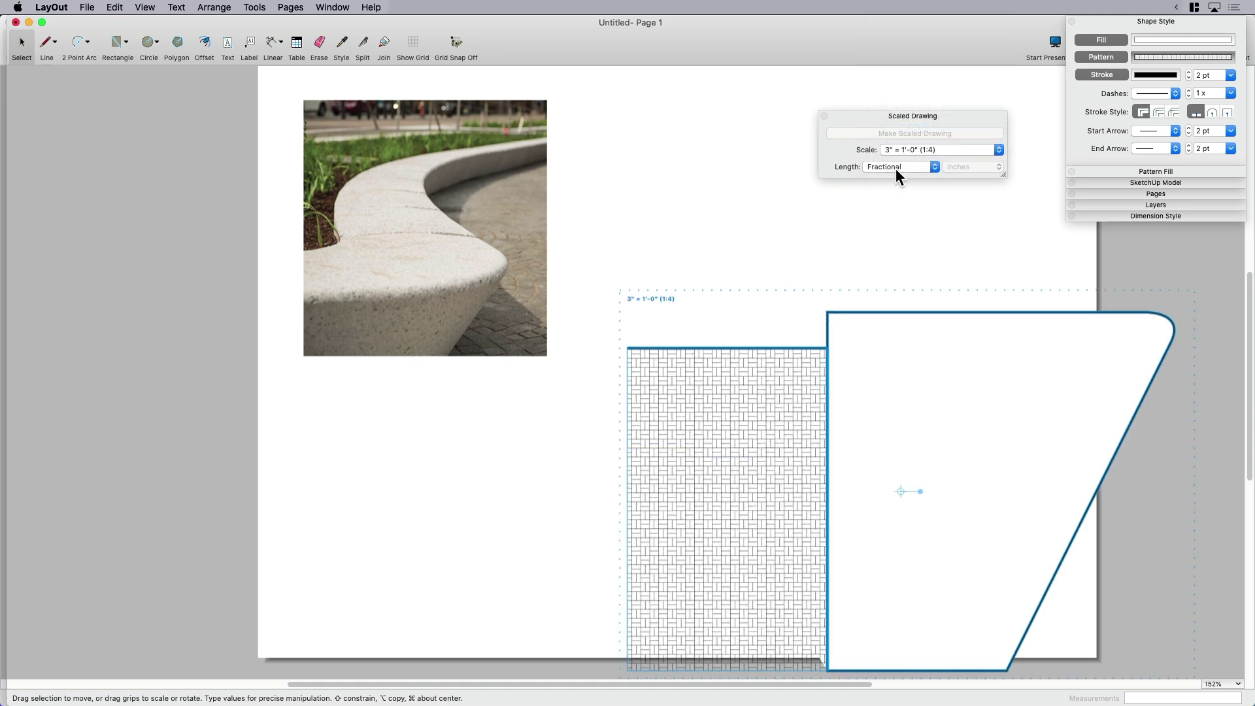
{"action": "left_click", "coordinate": [898, 149]}
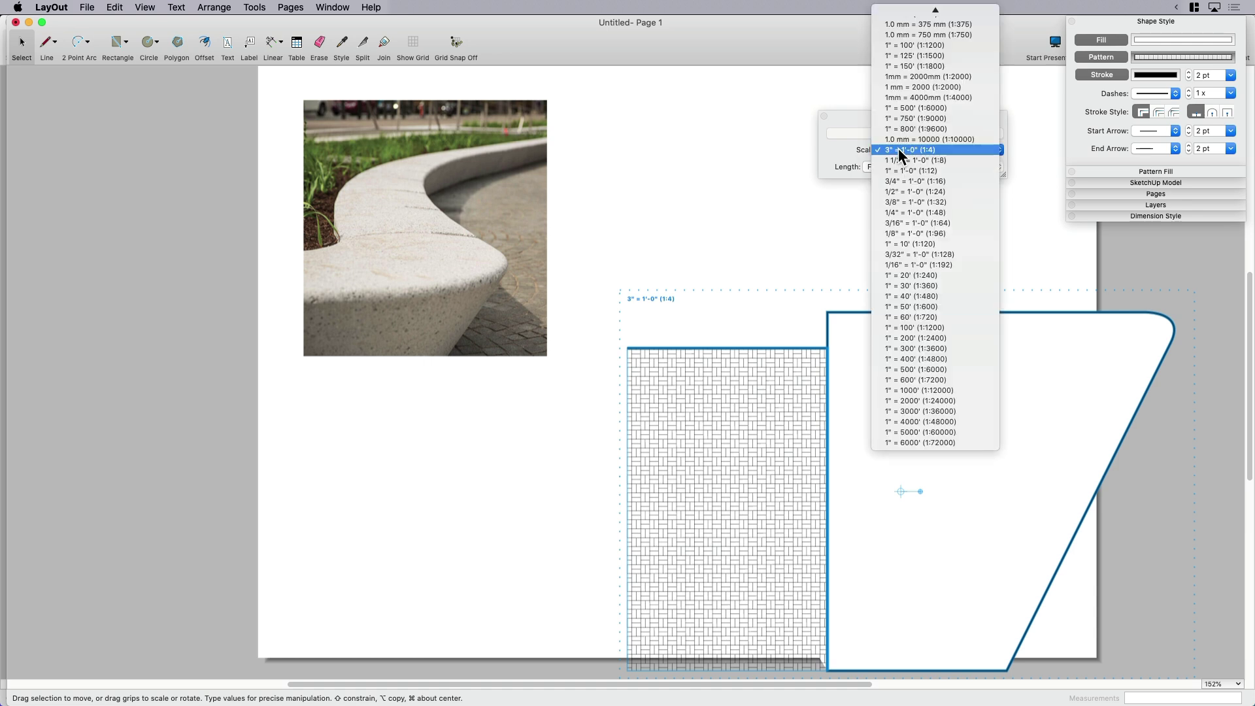
{"action": "left_click", "coordinate": [907, 160]}
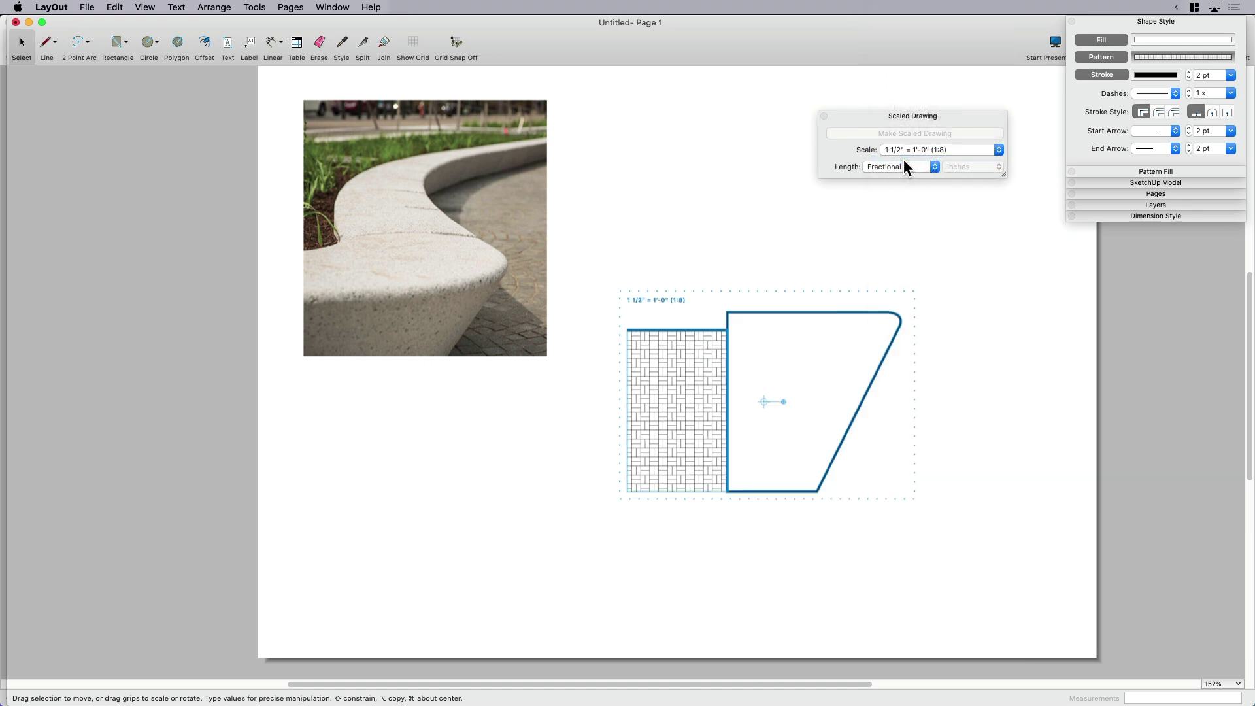
{"action": "left_click", "coordinate": [808, 295]}
- Move the seat wall section down and left, below the photo
{"action": "mouse_move", "coordinate": [795, 309]}
{"action": "left_mouse_down"}
{"action": "mouse_move", "coordinate": [608, 351]}
{"action": "mouse_move", "coordinate": [647, 367]}
{"action": "mouse_move", "coordinate": [468, 386]}
{"action": "left_mouse_up"}
{"action": "left_click", "coordinate": [617, 395]}
{"action": "middle_click_drag", "start_coordinate": [597, 496], "coordinate": [730, 445]}
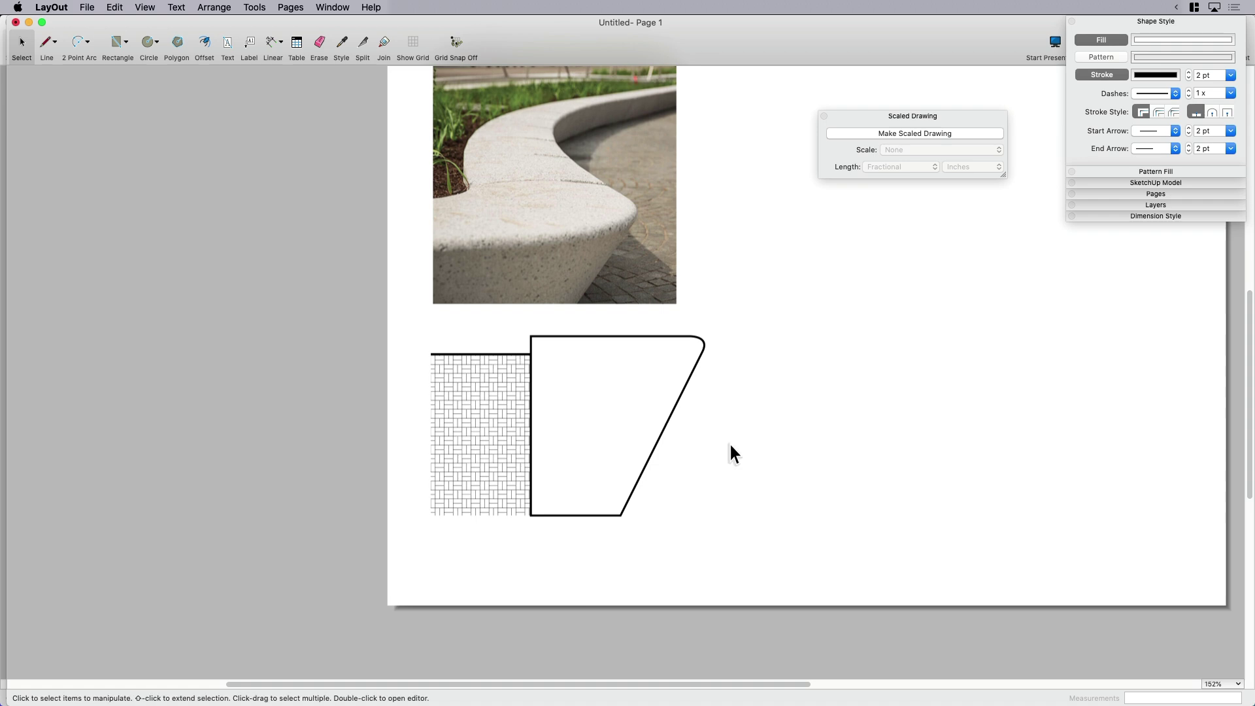
- Add a caption under the drawing reading 'Concrete Seatwall | 1 1//2" = 1'0"'
{"action": "key", "text": "t"}
{"action": "left_click_drag", "start_coordinate": [443, 535], "coordinate": [695, 569]}
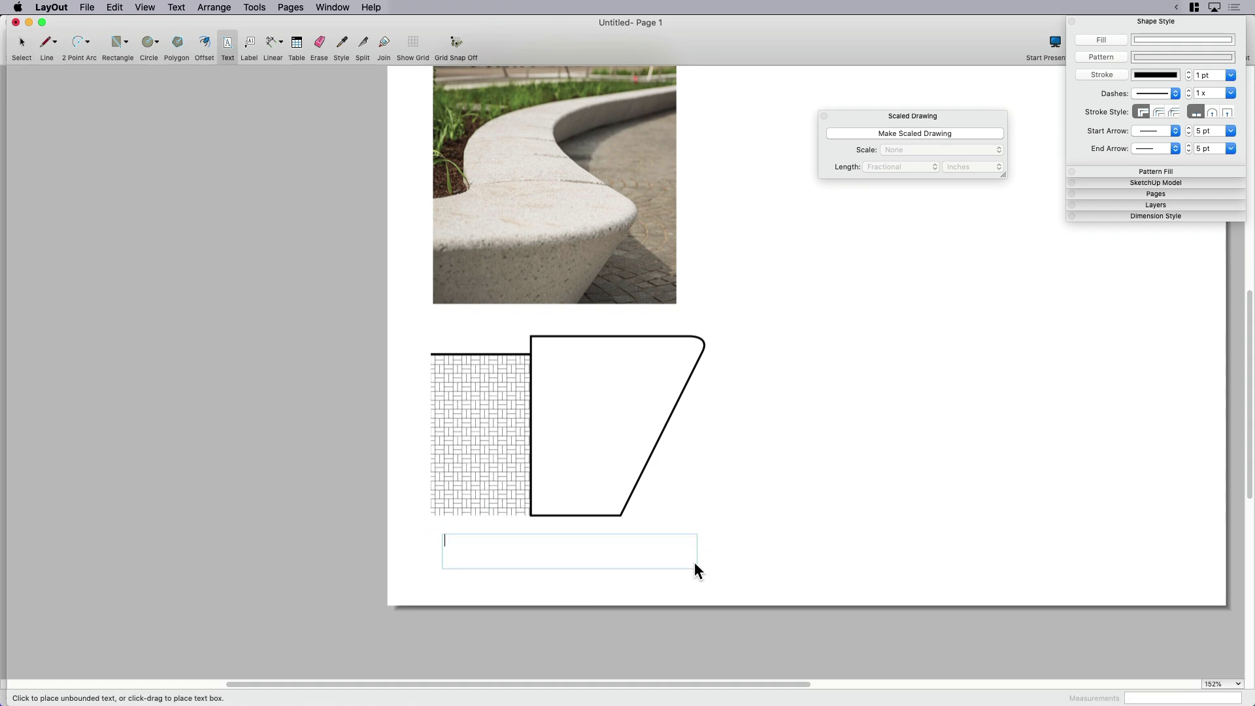
{"action": "type", "text": "Concrete Seatwall | 1 1//2"}
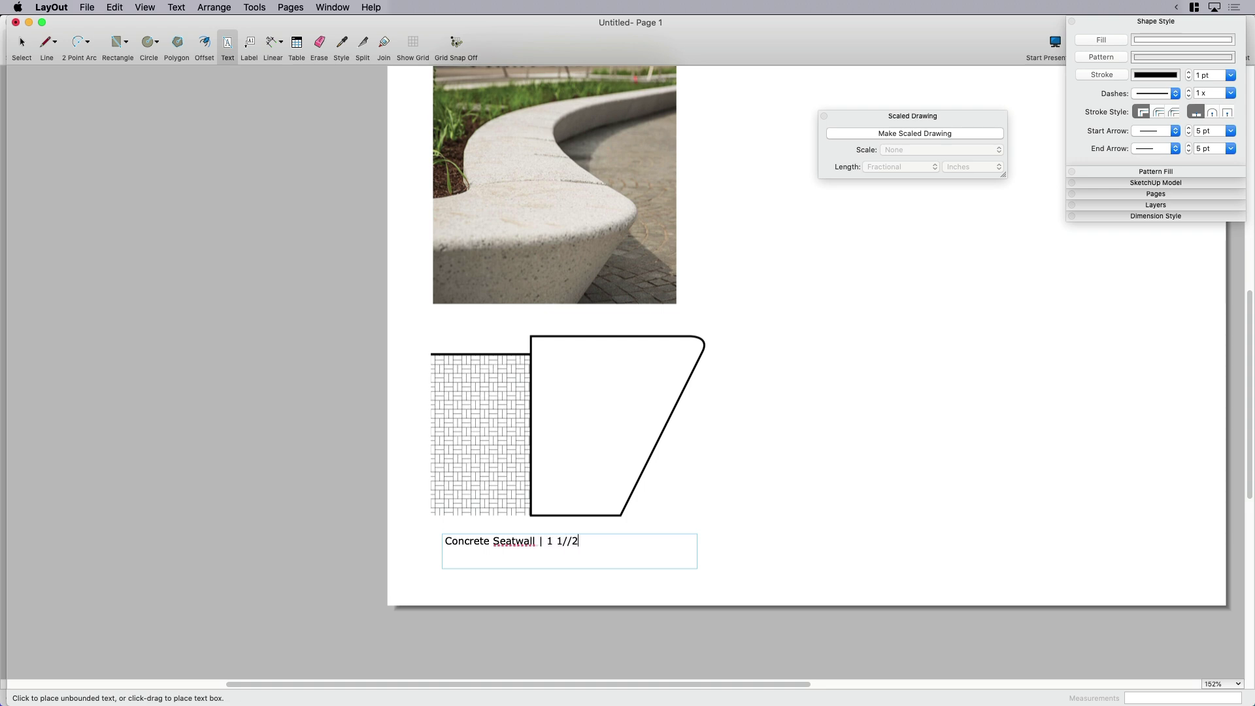
{"action": "type", "text": "\" = 1'0\""}
- Finish the 'Concrete Seatwall | 1 1//2" = 1'0"' caption and pan the page to check it
{"action": "key", "text": "Escape"}
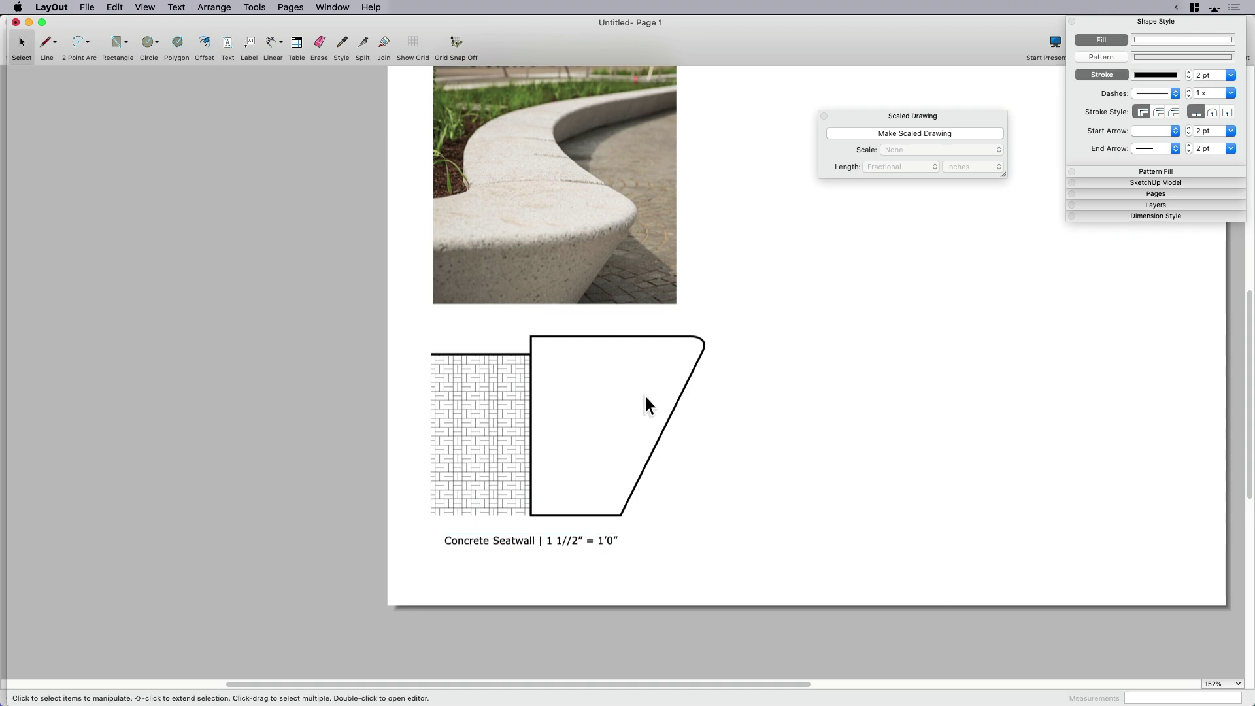
{"action": "left_click", "coordinate": [488, 535]}
{"action": "scroll", "coordinate": [489, 535], "scroll_direction": "up", "scroll_amount": 5}
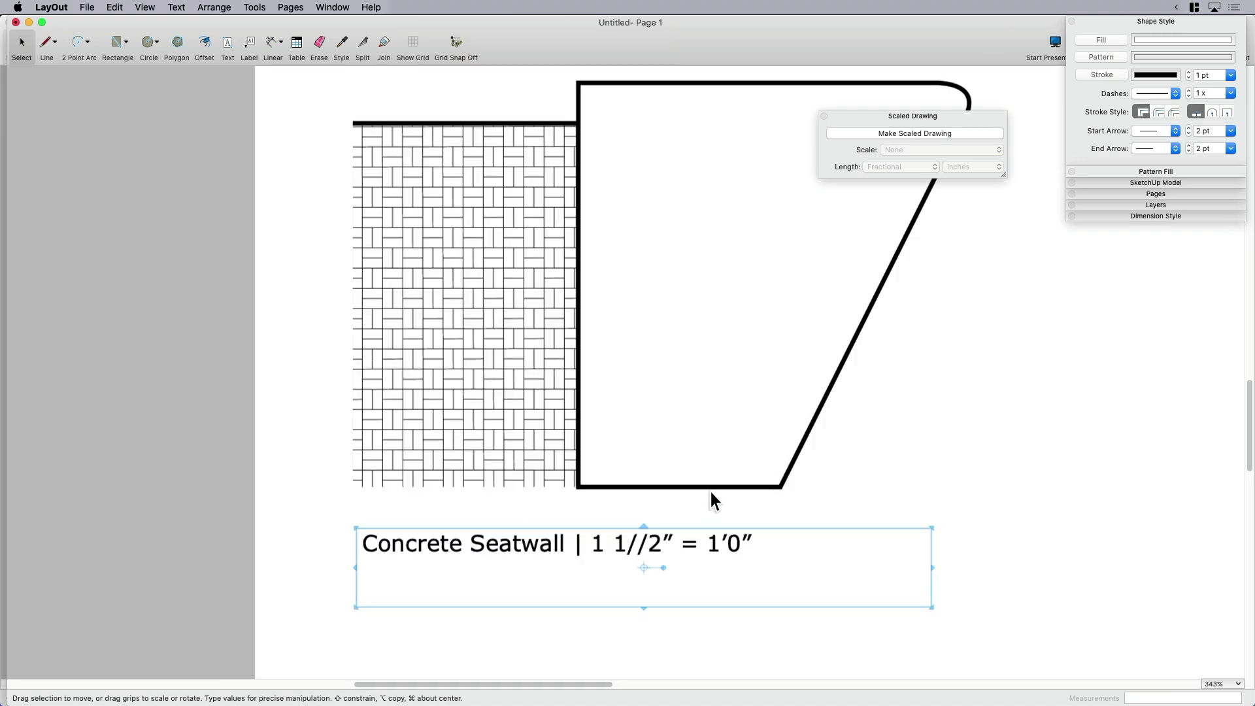
{"action": "scroll", "coordinate": [785, 464], "scroll_direction": "down", "scroll_amount": 4}
{"action": "left_click", "coordinate": [874, 440]}
{"action": "middle_click_drag", "start_coordinate": [875, 440], "coordinate": [835, 418]}
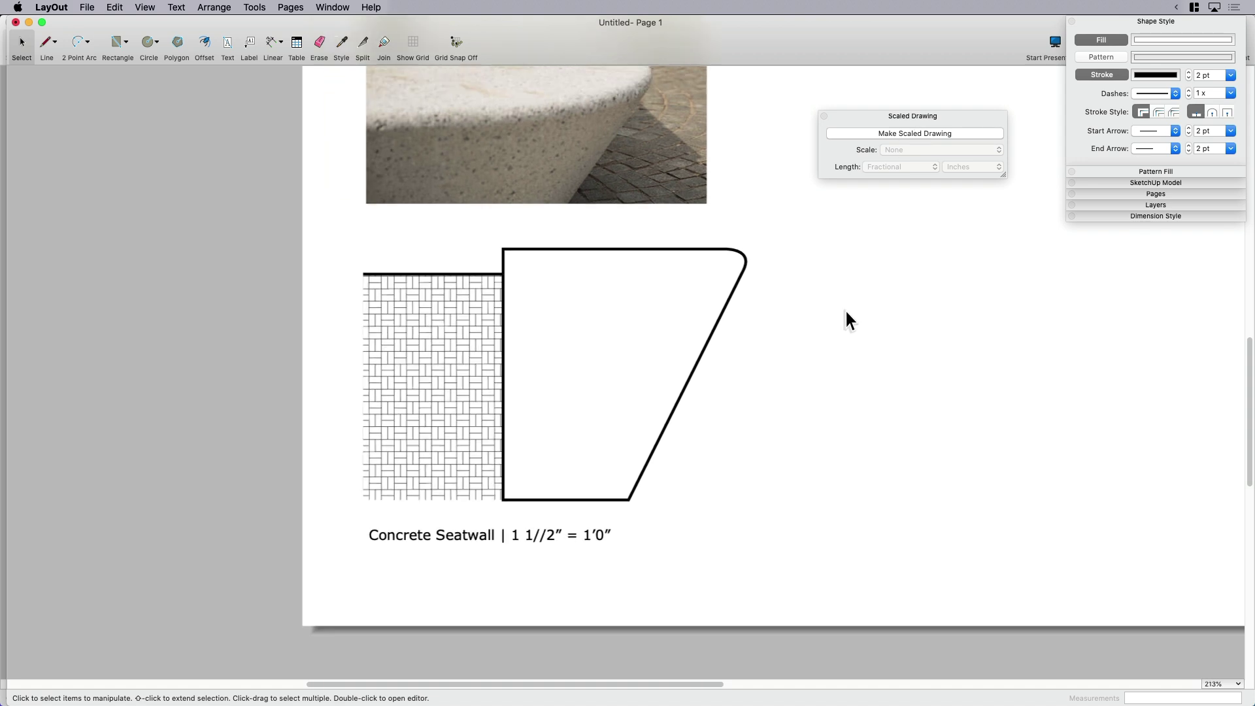
{"action": "scroll", "coordinate": [752, 340], "scroll_direction": "down", "scroll_amount": 3}
{"action": "middle_click_drag", "start_coordinate": [746, 339], "coordinate": [759, 374]}
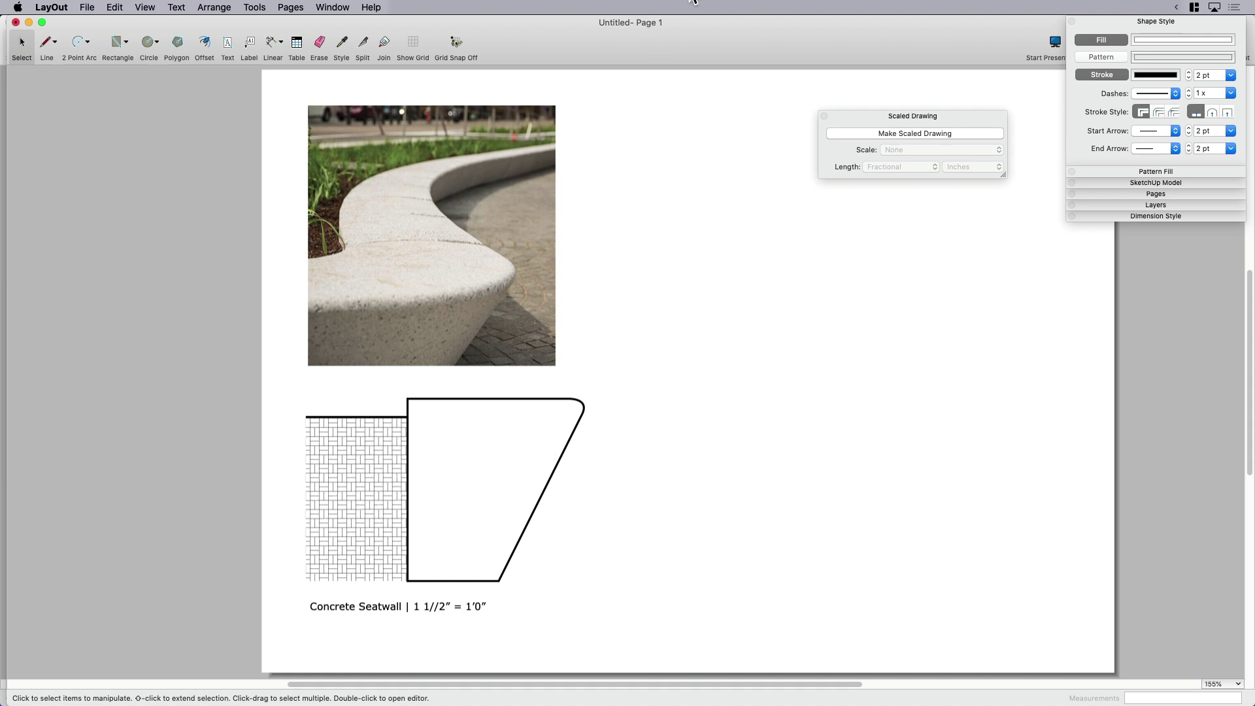
- Switch to the Seatwall model in SketchUp and show its Scene 1 front elevation
{"action": "key", "text": "super+Tab"}
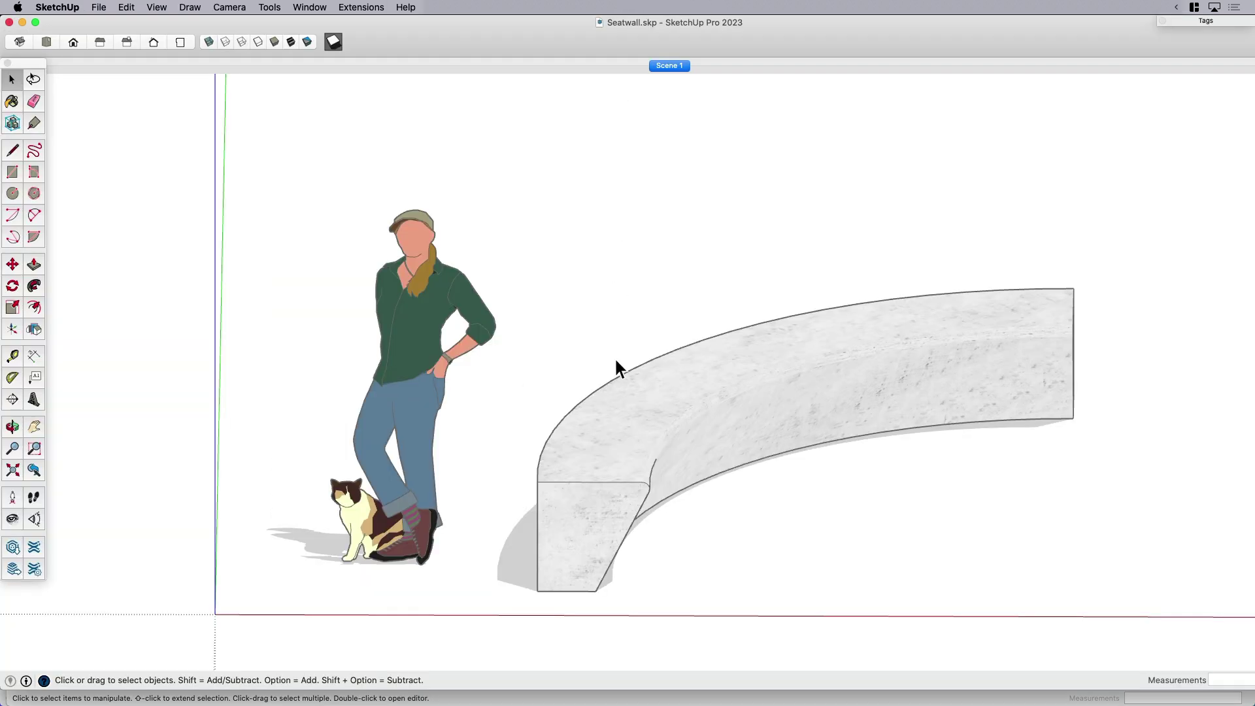
{"action": "scroll", "coordinate": [689, 292], "scroll_direction": "down", "scroll_amount": 3}
{"action": "middle_click_drag", "start_coordinate": [673, 405], "coordinate": [642, 392]}
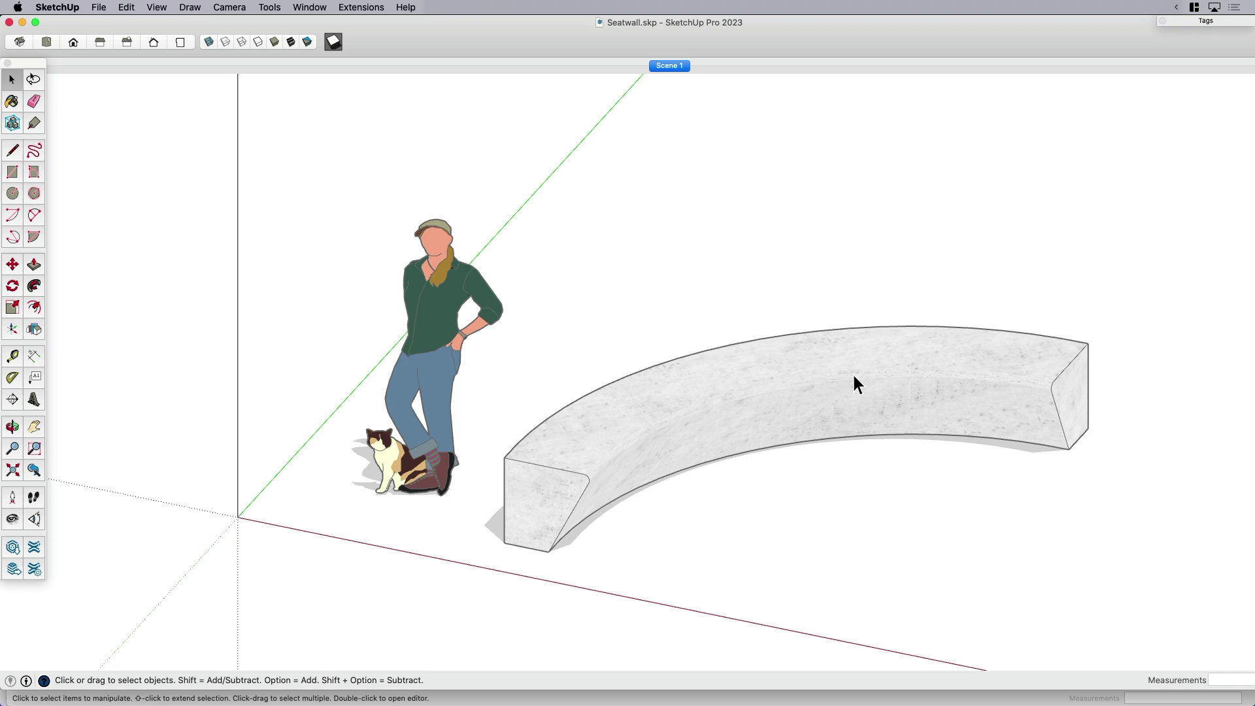
{"action": "left_click", "coordinate": [668, 67]}
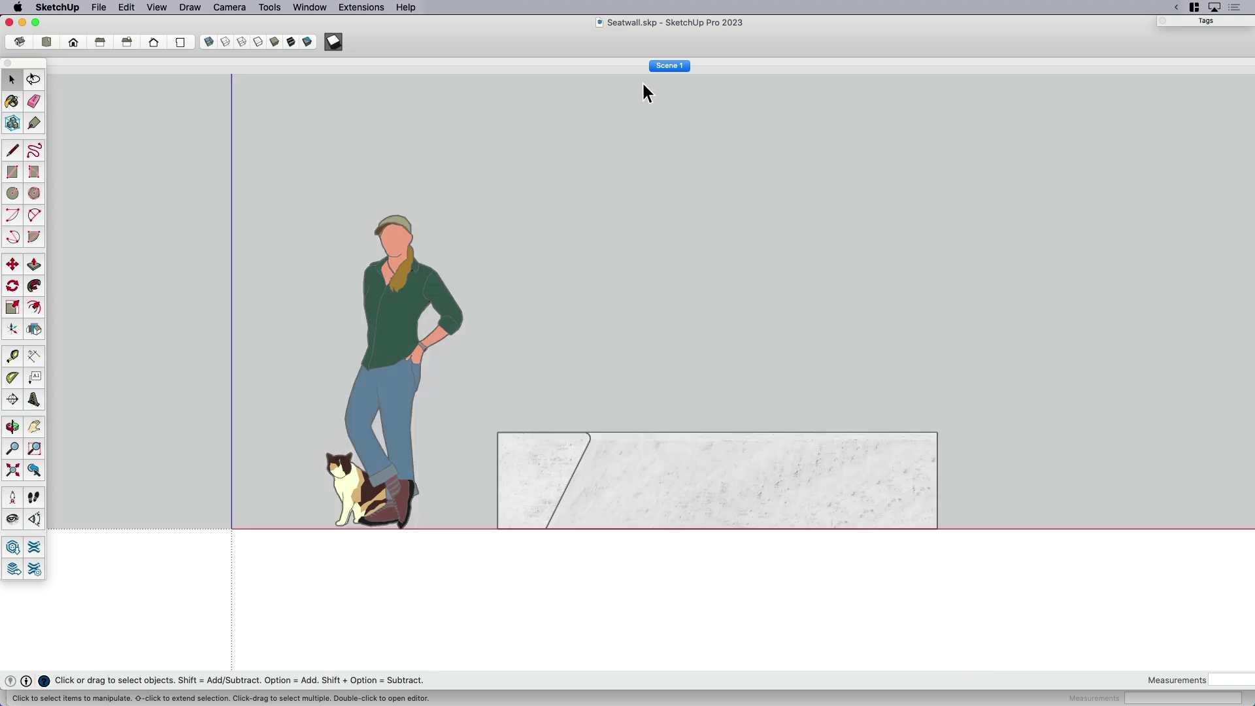
- Rename Scene 1 to 'Elev-Front' and return to that flat front view
{"action": "right_click", "coordinate": [668, 67]}
{"action": "left_click", "coordinate": [699, 128]}
{"action": "type", "text": "Elev-Front"}
{"action": "key", "text": "Return"}
{"action": "middle_click_drag", "start_coordinate": [568, 434], "coordinate": [532, 486]}
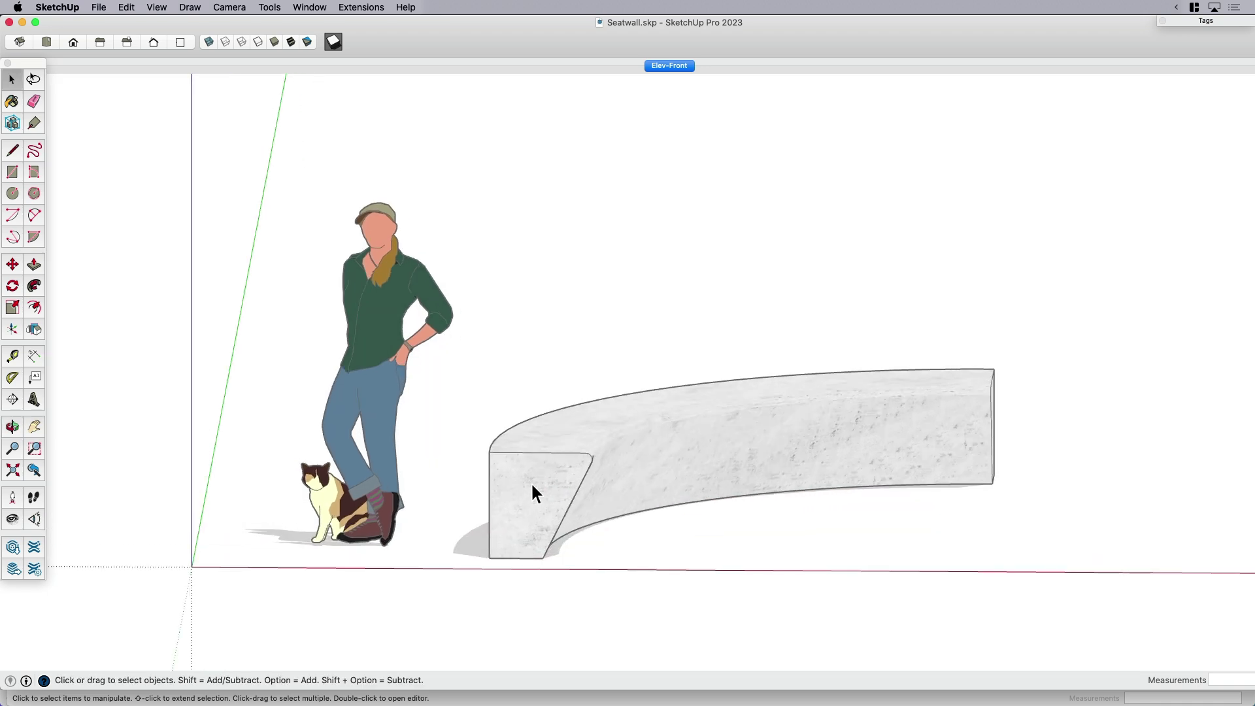
{"action": "left_click", "coordinate": [671, 67]}
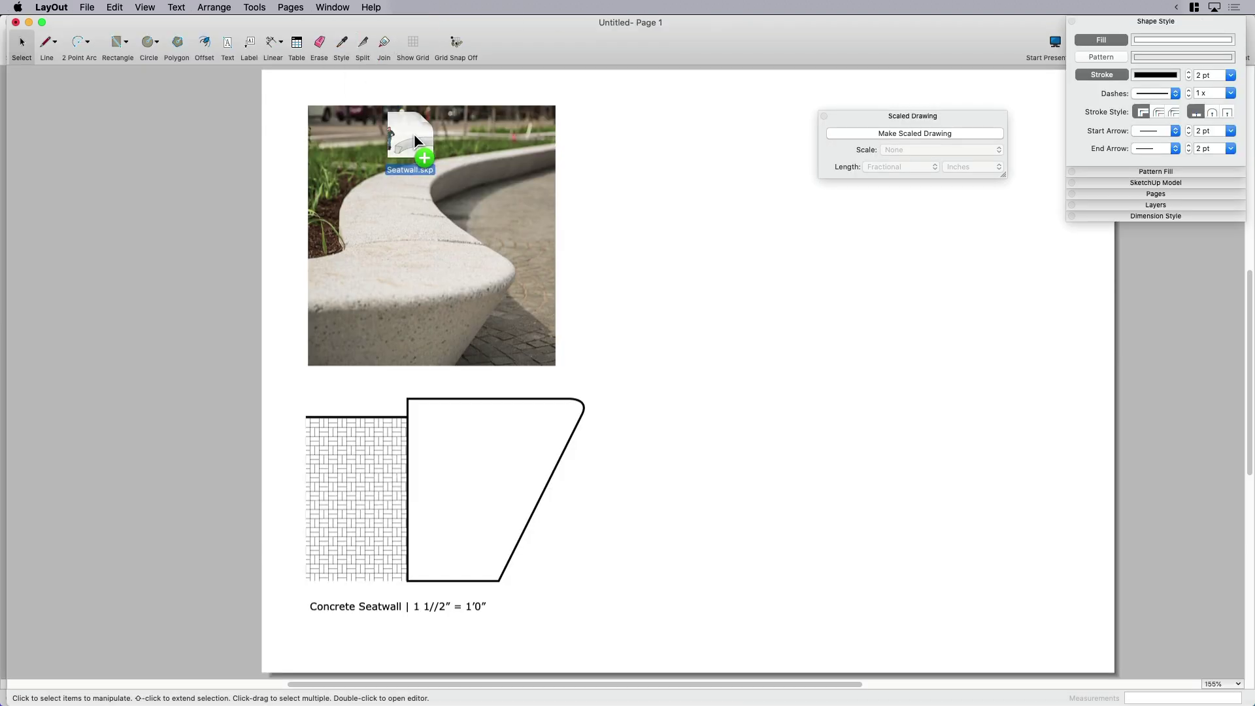
- Place Seatwall.skp on the page and move its viewport up and left beside the section
{"action": "left_click_drag", "start_coordinate": [414, 134], "coordinate": [757, 392]}
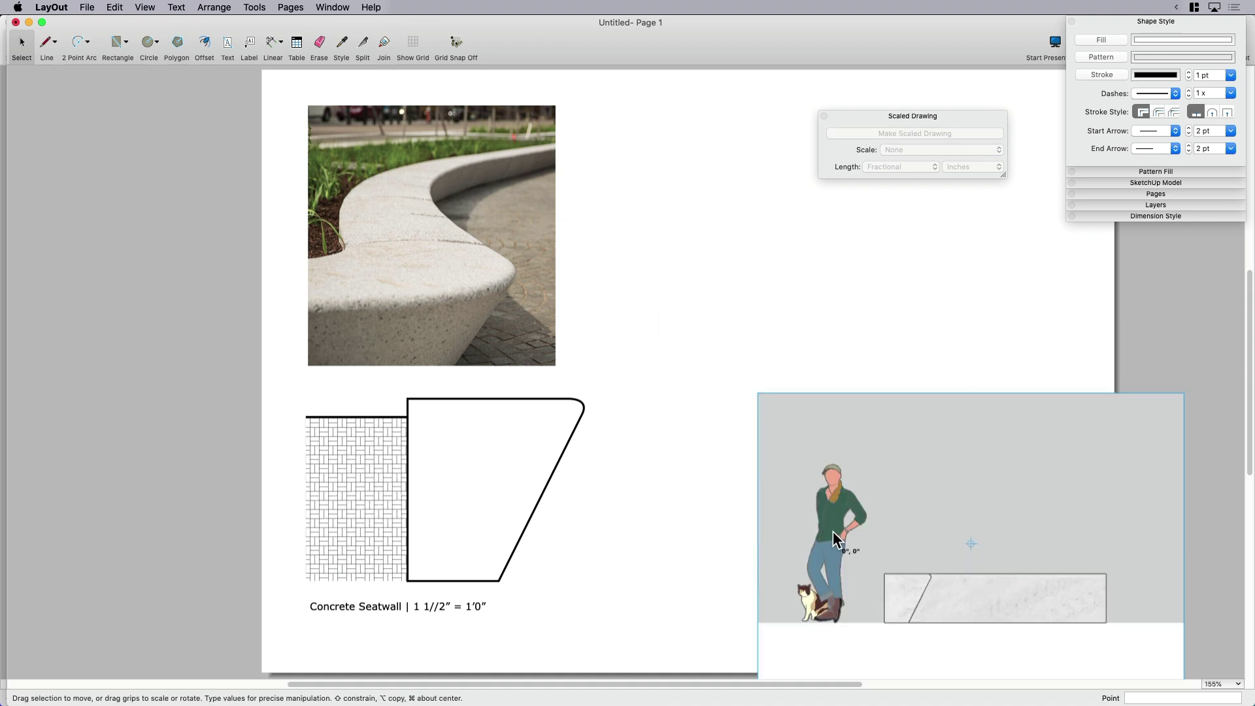
{"action": "mouse_move", "coordinate": [835, 538]}
{"action": "left_mouse_down"}
{"action": "mouse_move", "coordinate": [745, 377]}
{"action": "mouse_move", "coordinate": [716, 381]}
{"action": "left_mouse_up"}
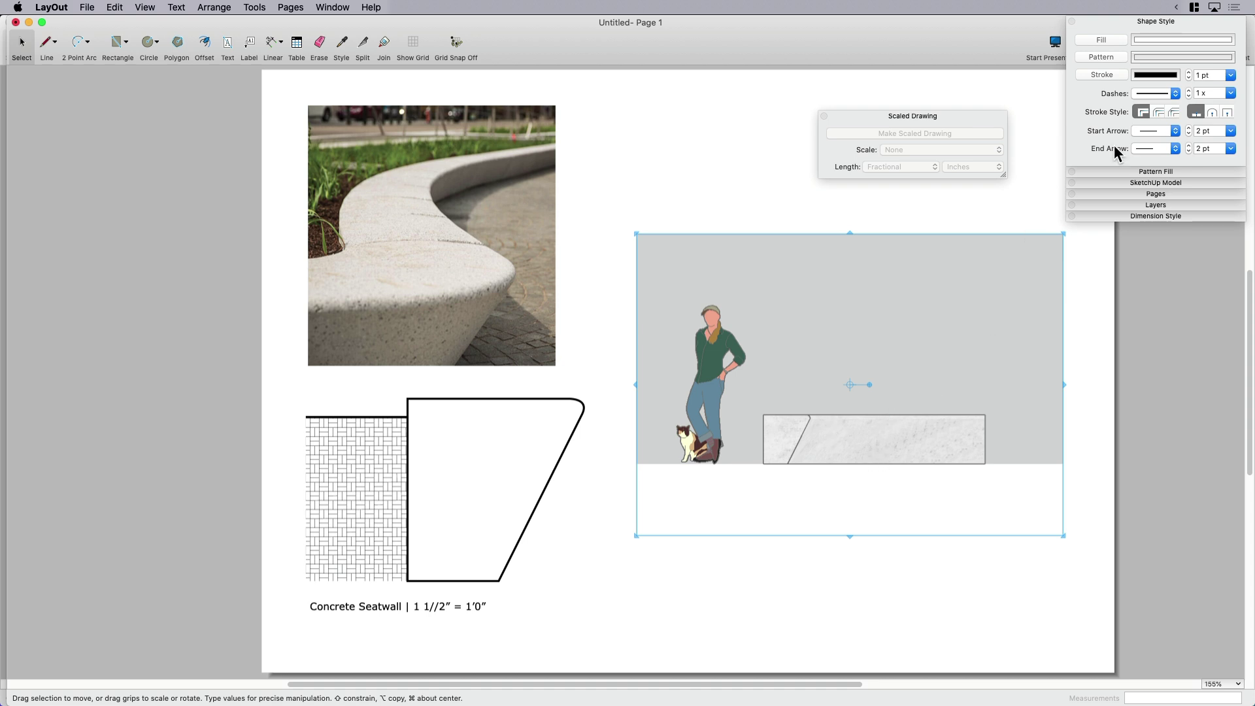
- Set the Seatwall viewport's rendering to Vector
{"action": "left_click", "coordinate": [1159, 182]}
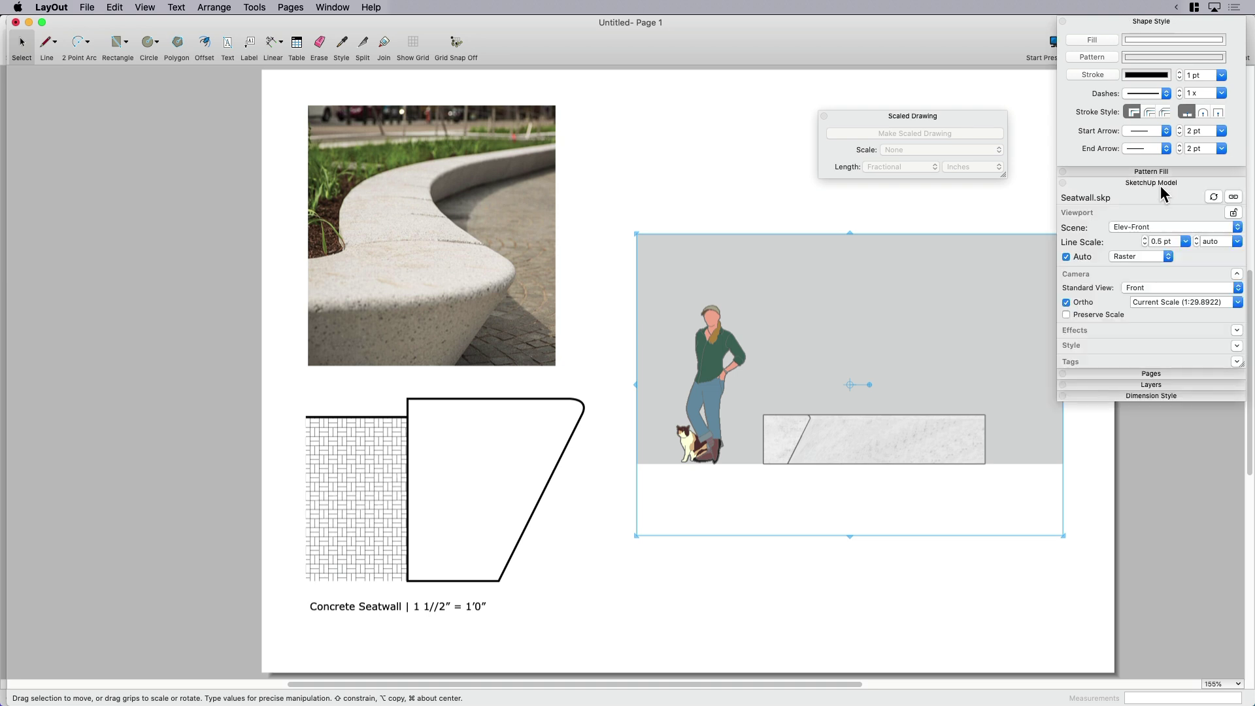
{"action": "left_click", "coordinate": [1126, 258]}
{"action": "left_click", "coordinate": [1125, 246]}
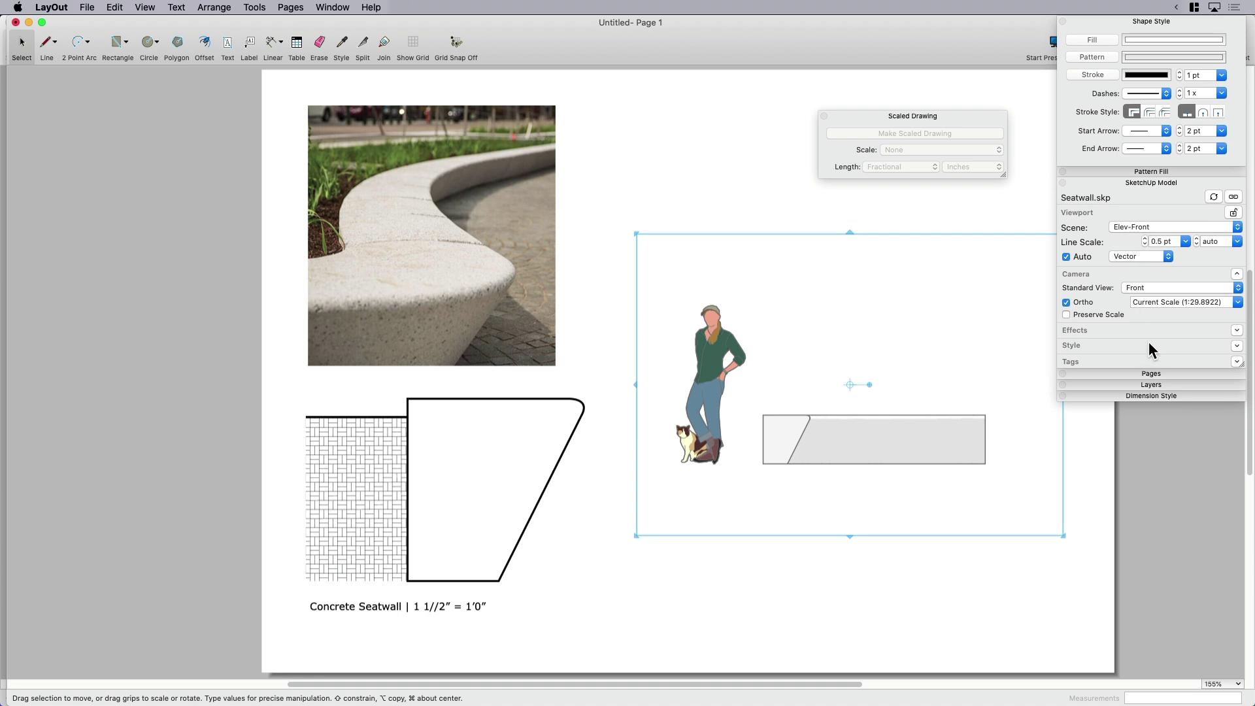
{"action": "left_click", "coordinate": [1117, 346]}
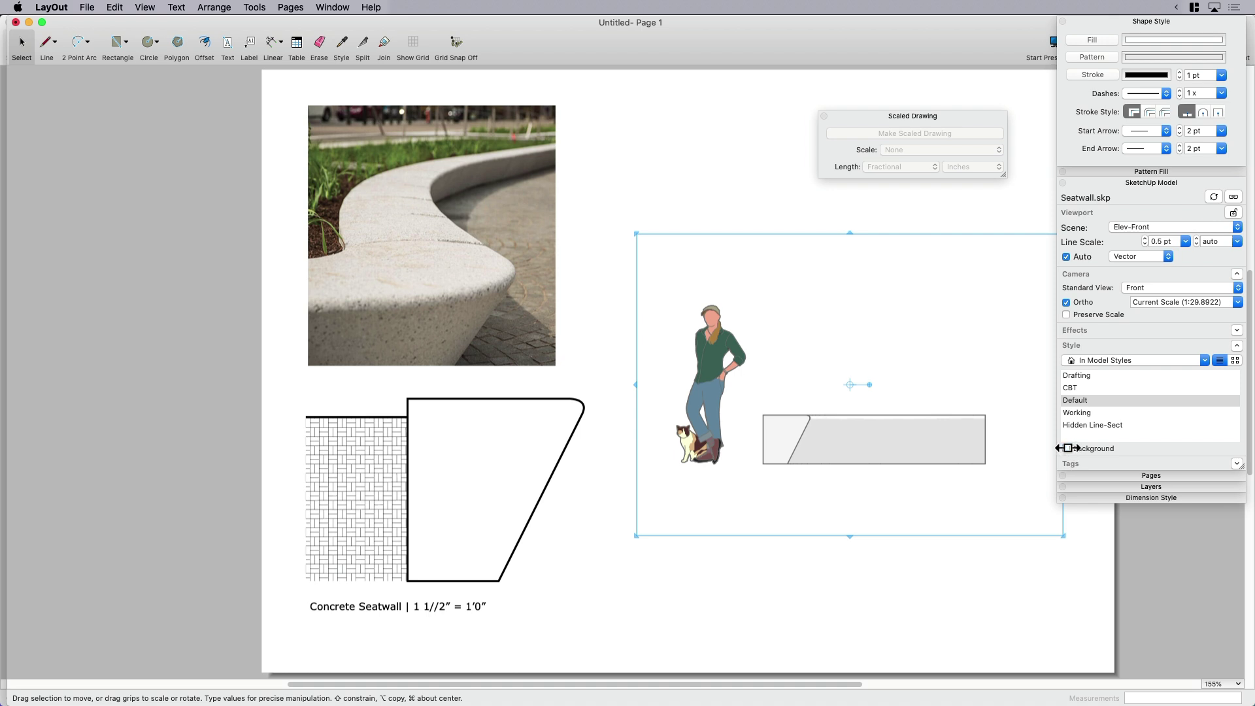
{"action": "left_click", "coordinate": [1102, 346]}
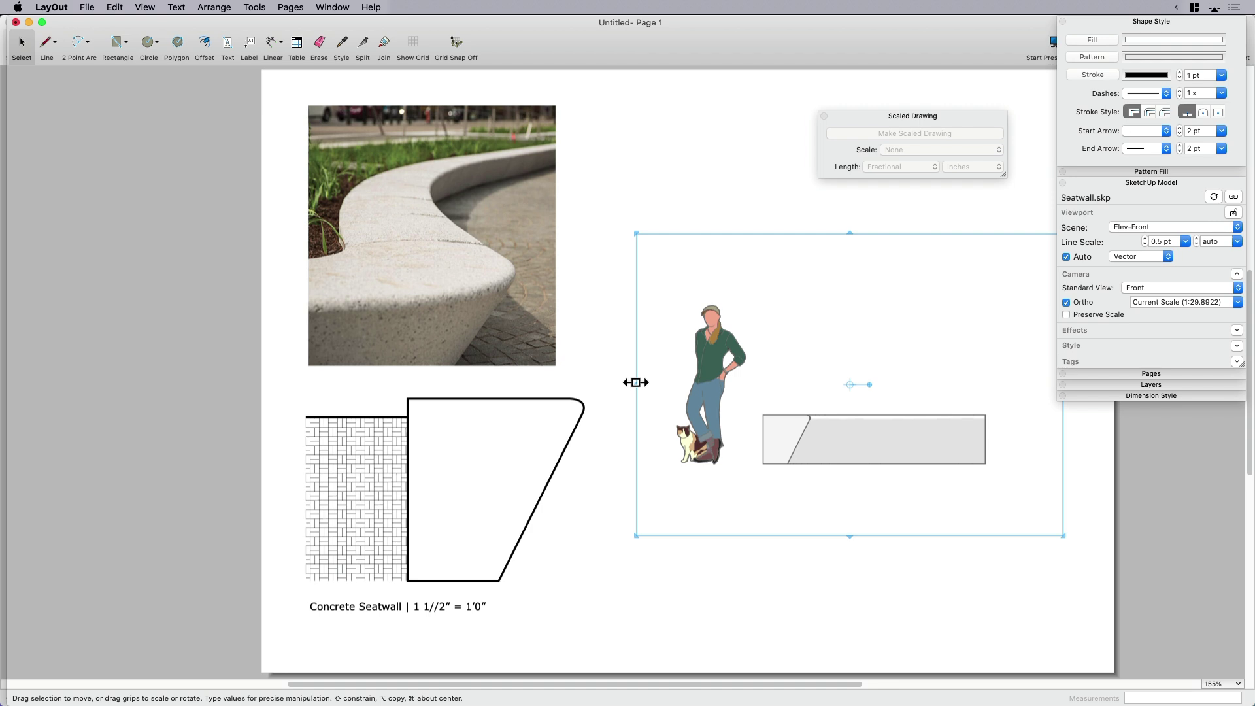
- Turn on Preserve Scale and crop the viewport's left, right, top and bottom tightly around the wall
{"action": "left_click_drag", "start_coordinate": [638, 385], "coordinate": [749, 385]}
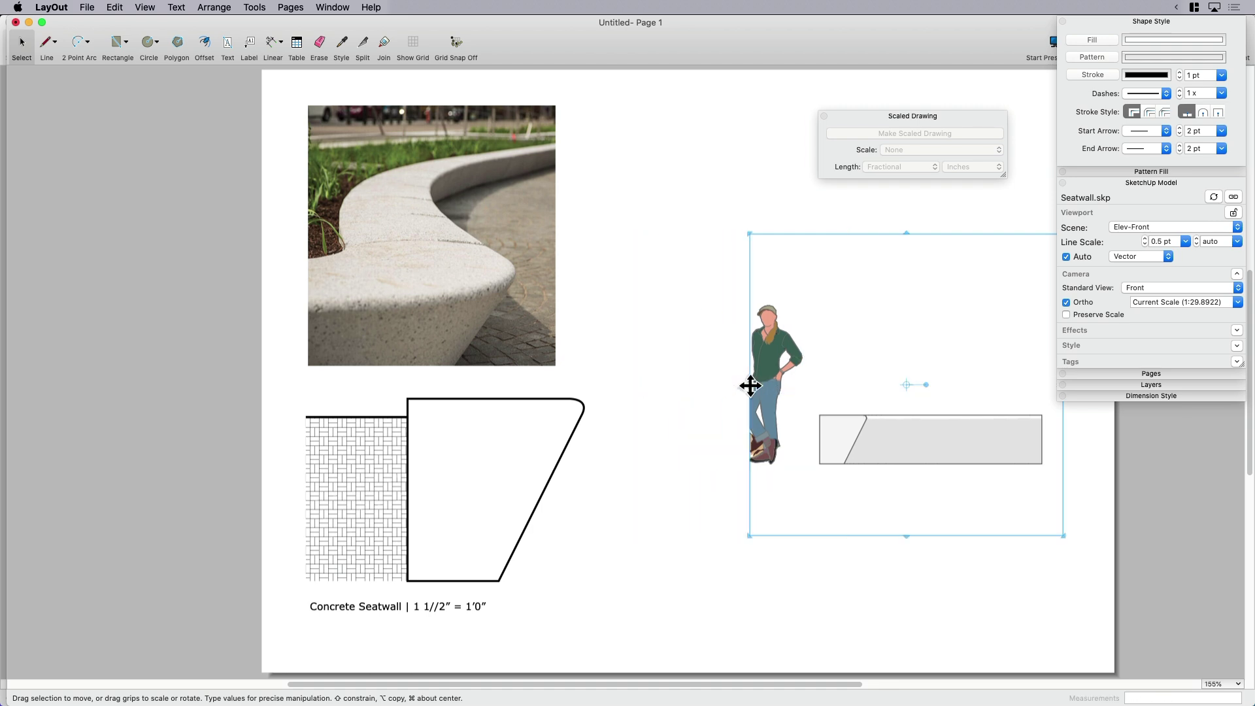
{"action": "left_click_drag", "start_coordinate": [893, 437], "coordinate": [843, 437]}
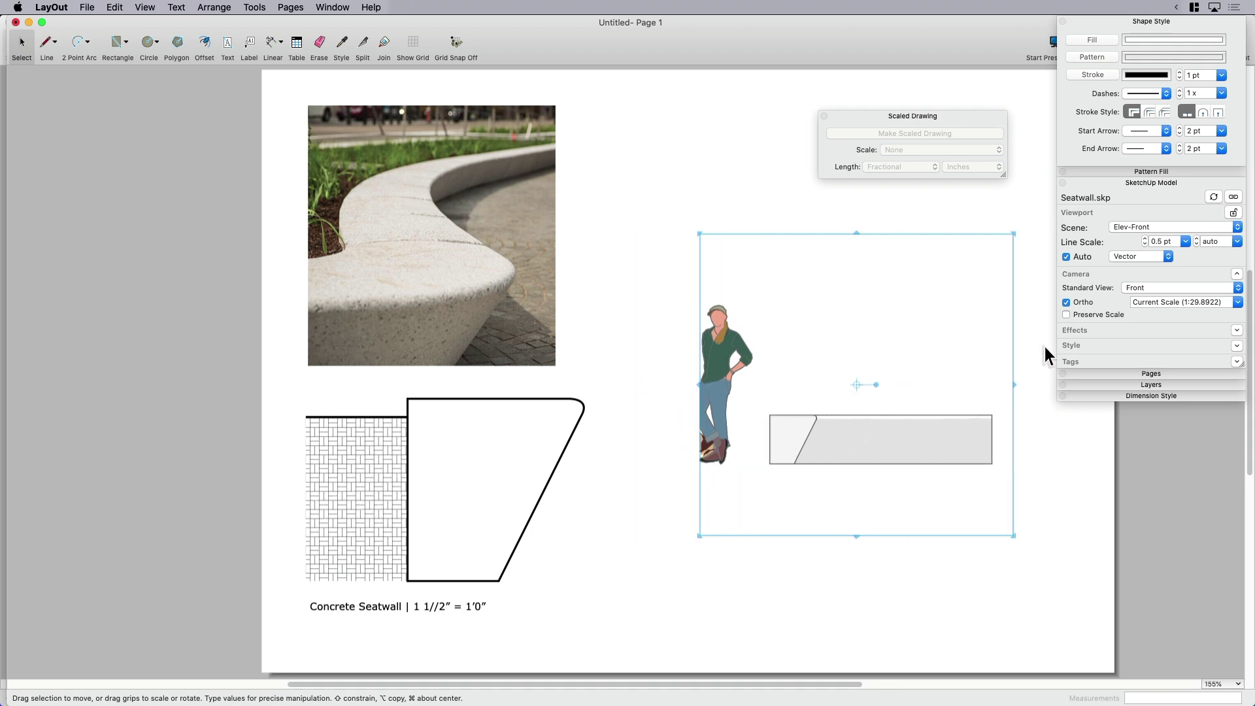
{"action": "left_click", "coordinate": [1066, 315]}
{"action": "left_click_drag", "start_coordinate": [698, 385], "coordinate": [759, 386]}
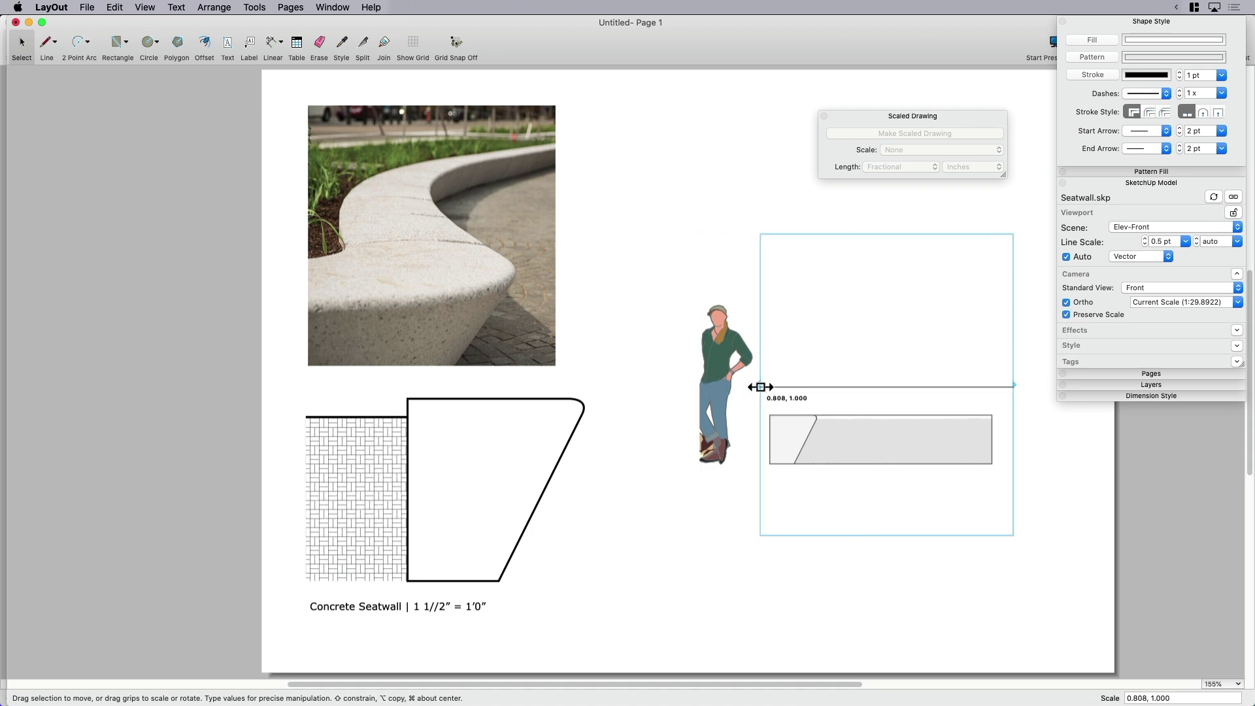
{"action": "left_click_drag", "start_coordinate": [1014, 384], "coordinate": [855, 390]}
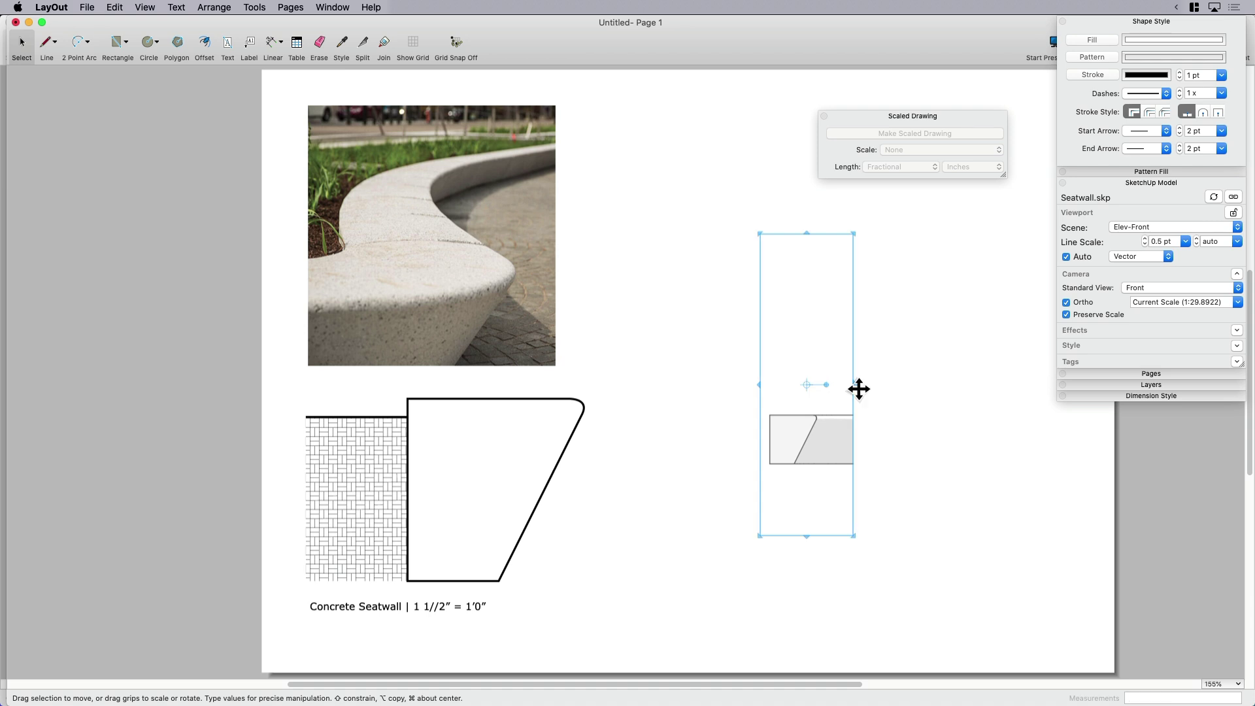
{"action": "left_click_drag", "start_coordinate": [805, 233], "coordinate": [806, 384]}
{"action": "left_click_drag", "start_coordinate": [808, 536], "coordinate": [809, 482]}
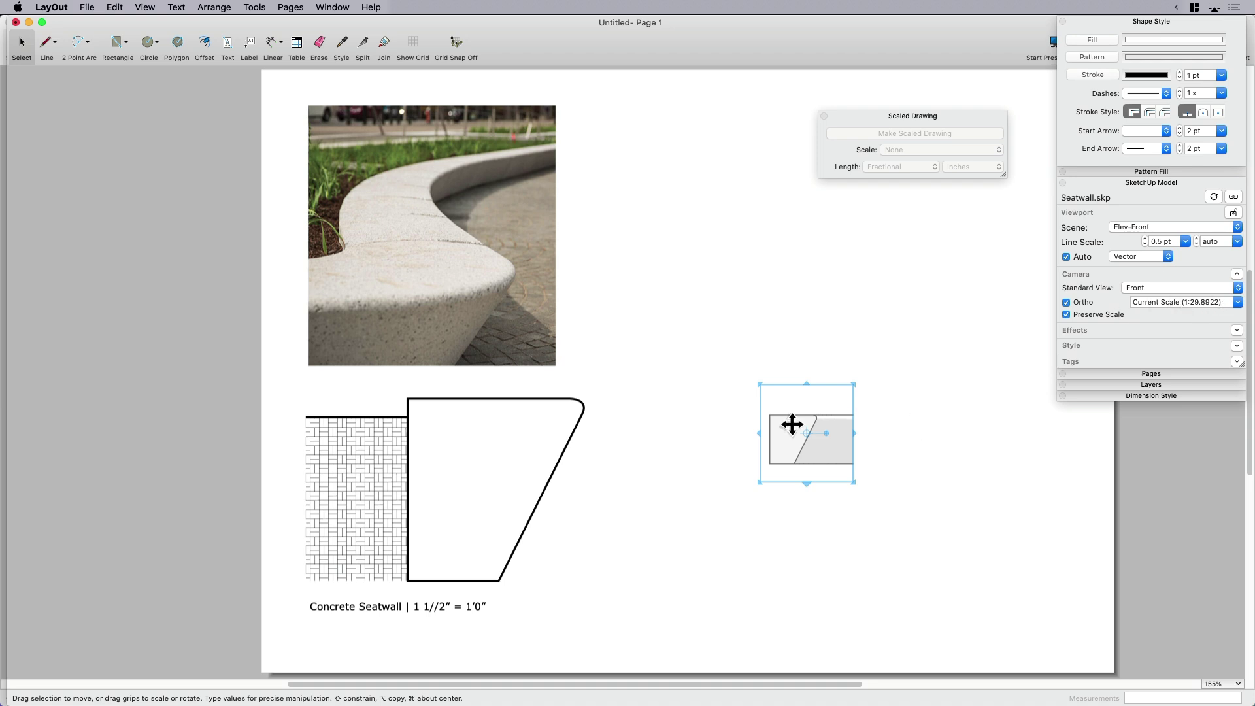
- Set the viewport to 1 1/2" = 1'-0" (1:8), enlarge its frame, and shift it up-right
{"action": "left_click", "coordinate": [1238, 302]}
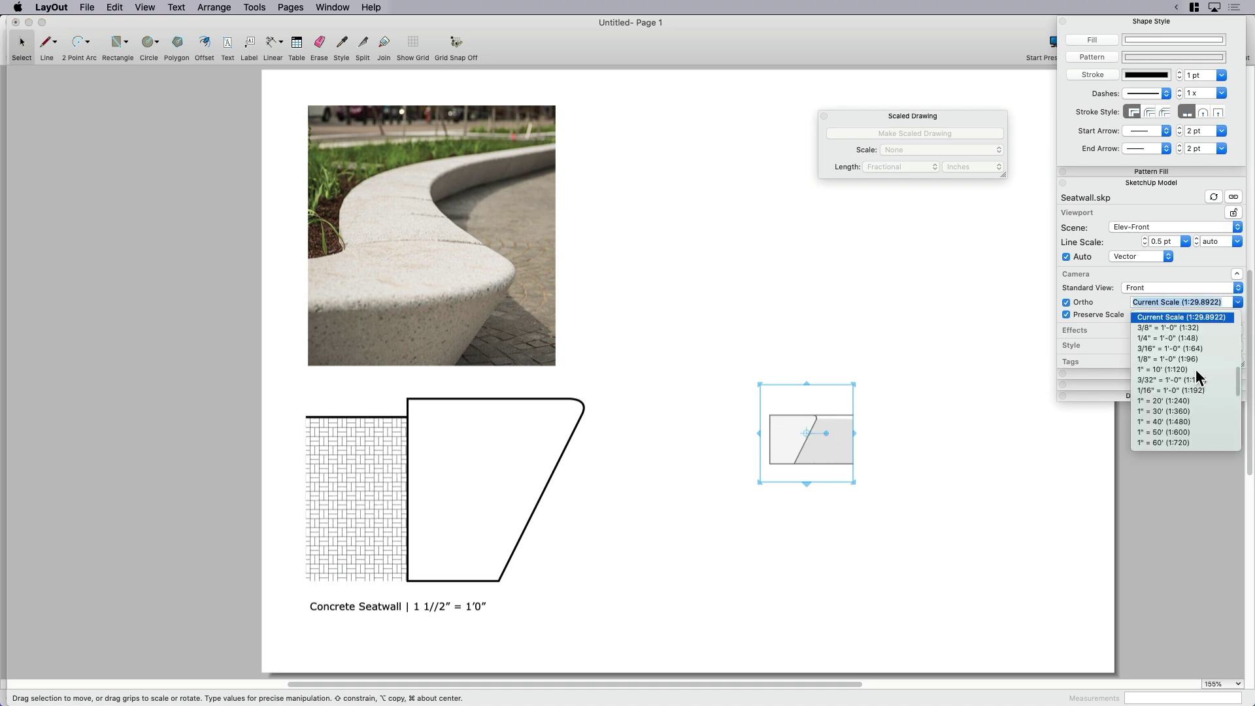
{"action": "scroll", "coordinate": [1171, 406], "scroll_direction": "up", "scroll_amount": 3}
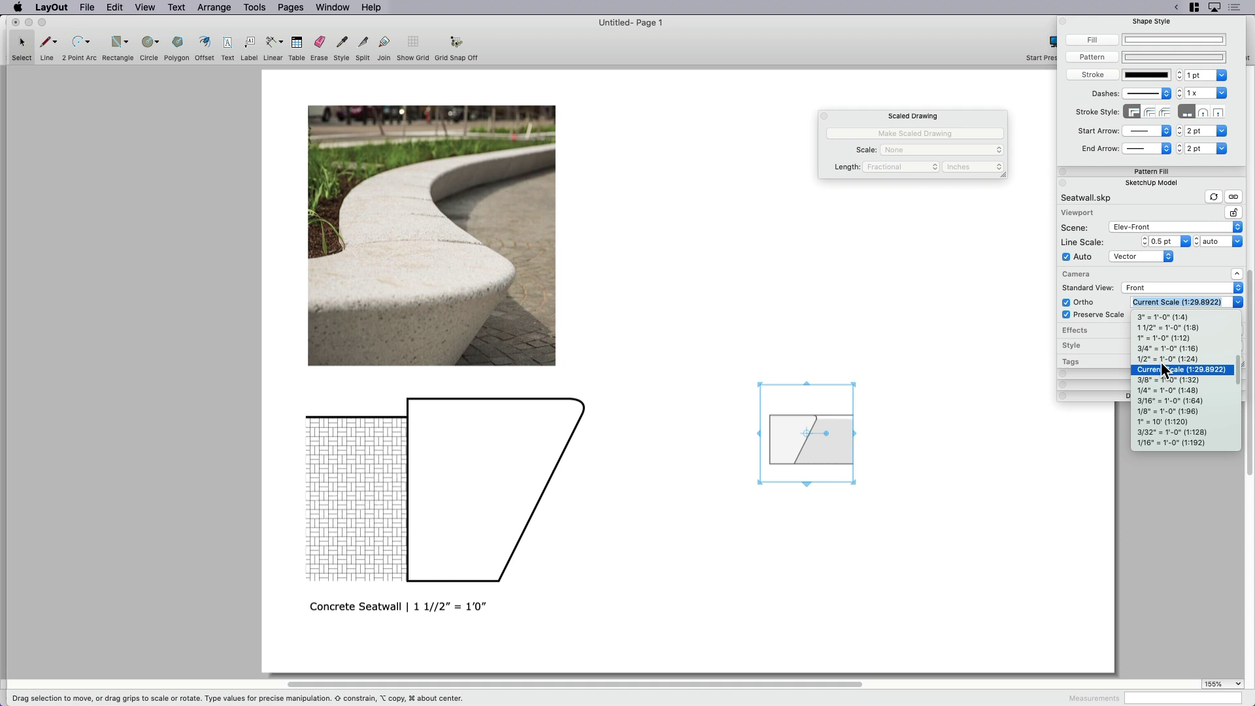
{"action": "left_click", "coordinate": [1159, 334]}
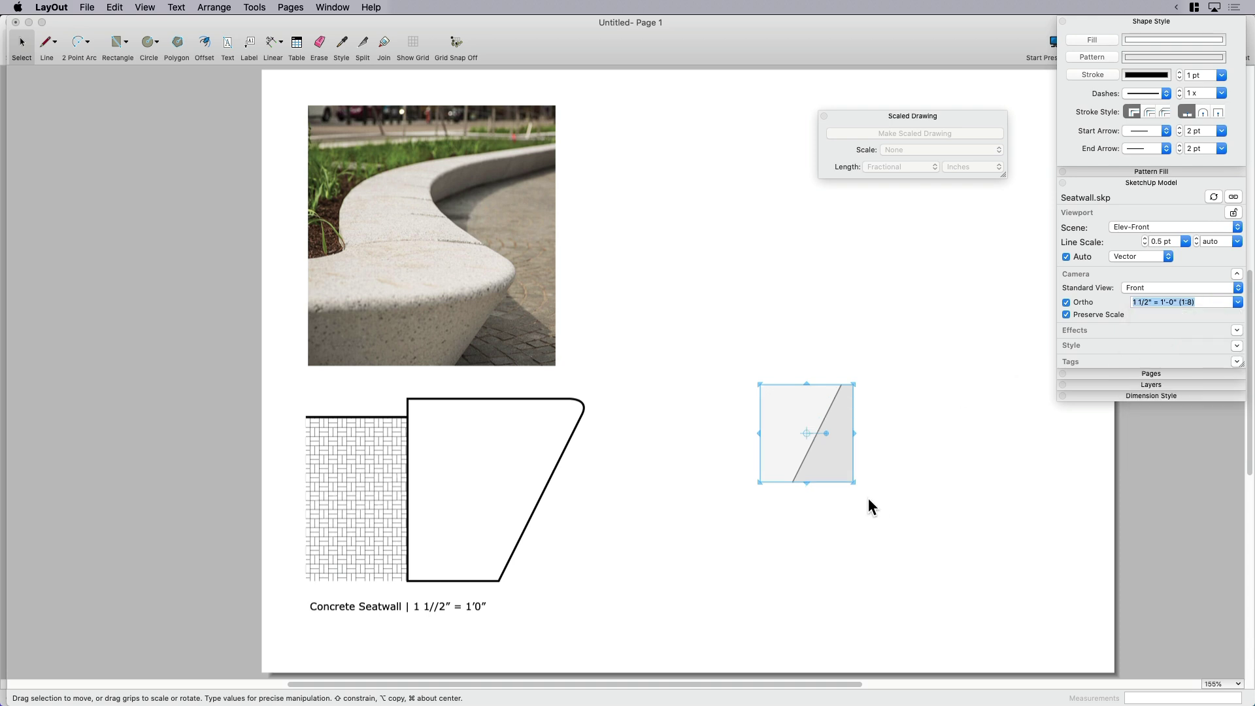
{"action": "left_click_drag", "start_coordinate": [854, 483], "coordinate": [947, 561]}
{"action": "mouse_move", "coordinate": [759, 385]}
{"action": "left_mouse_down"}
{"action": "mouse_move", "coordinate": [668, 281]}
{"action": "mouse_move", "coordinate": [622, 292]}
{"action": "left_mouse_up"}
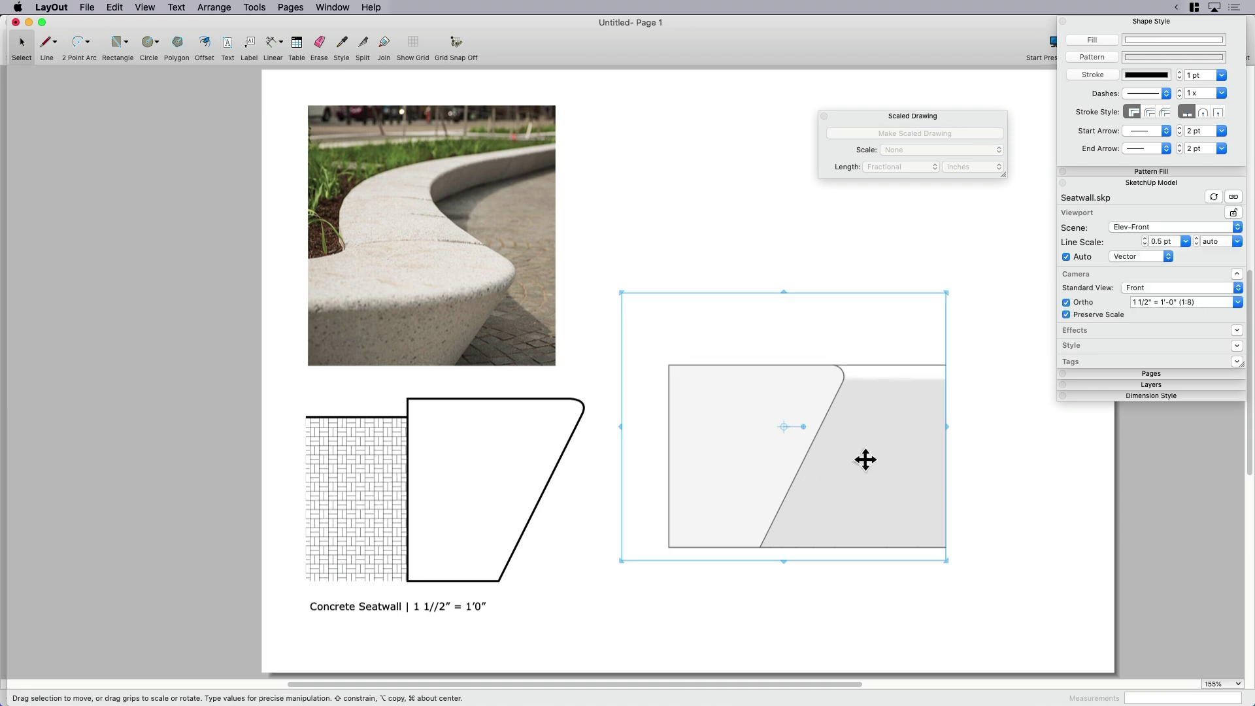
{"action": "left_click_drag", "start_coordinate": [837, 477], "coordinate": [871, 442]}
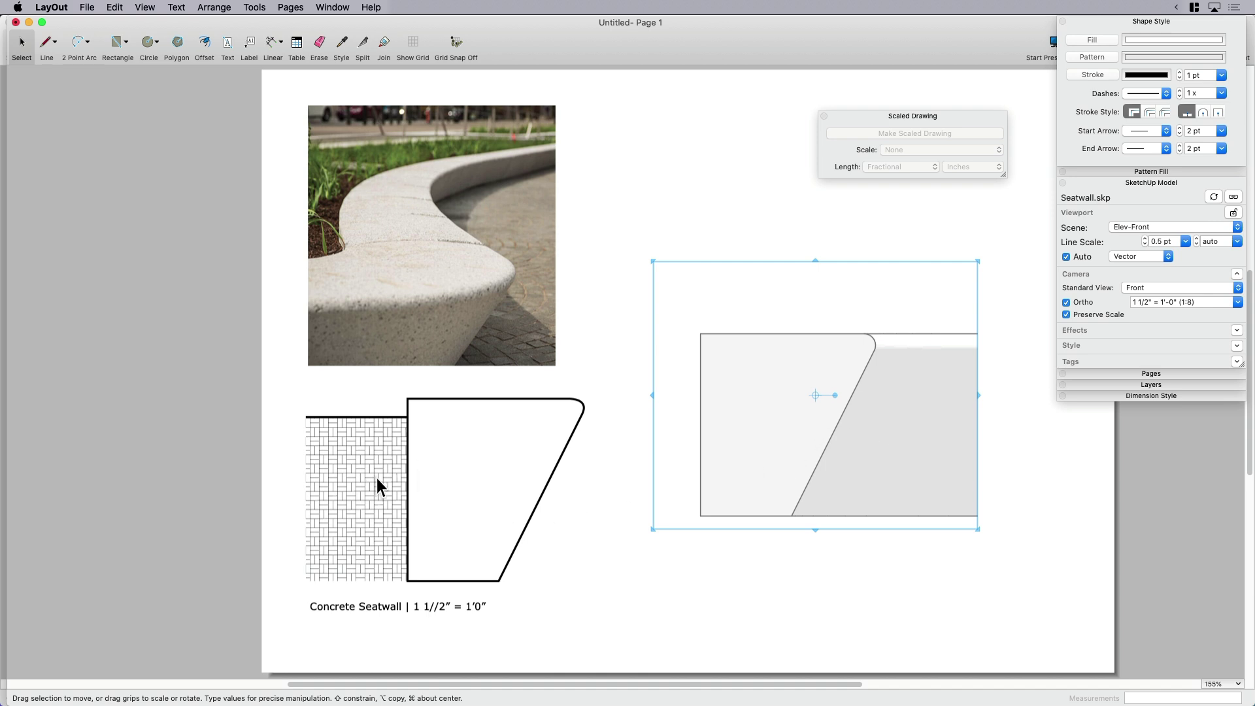
- Try exploding the viewport, then undo to restore the live model view
{"action": "right_click", "coordinate": [762, 427]}
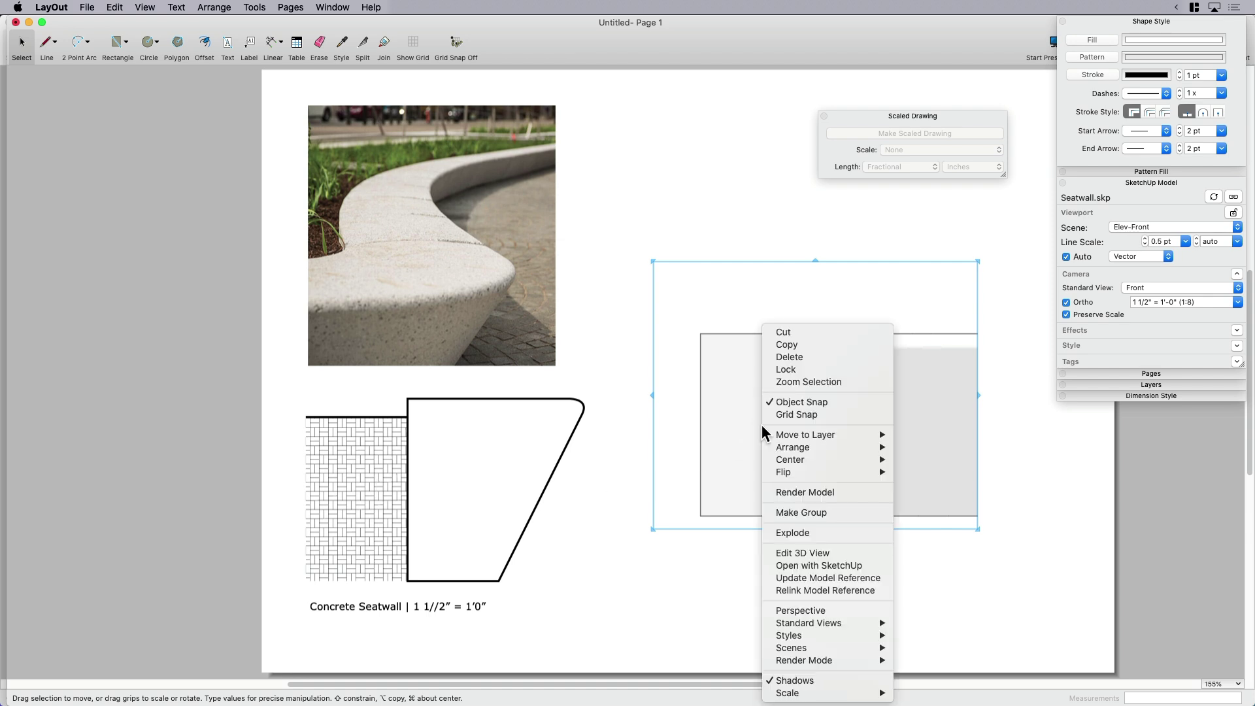
{"action": "left_click", "coordinate": [799, 533]}
{"action": "left_click", "coordinate": [808, 548]}
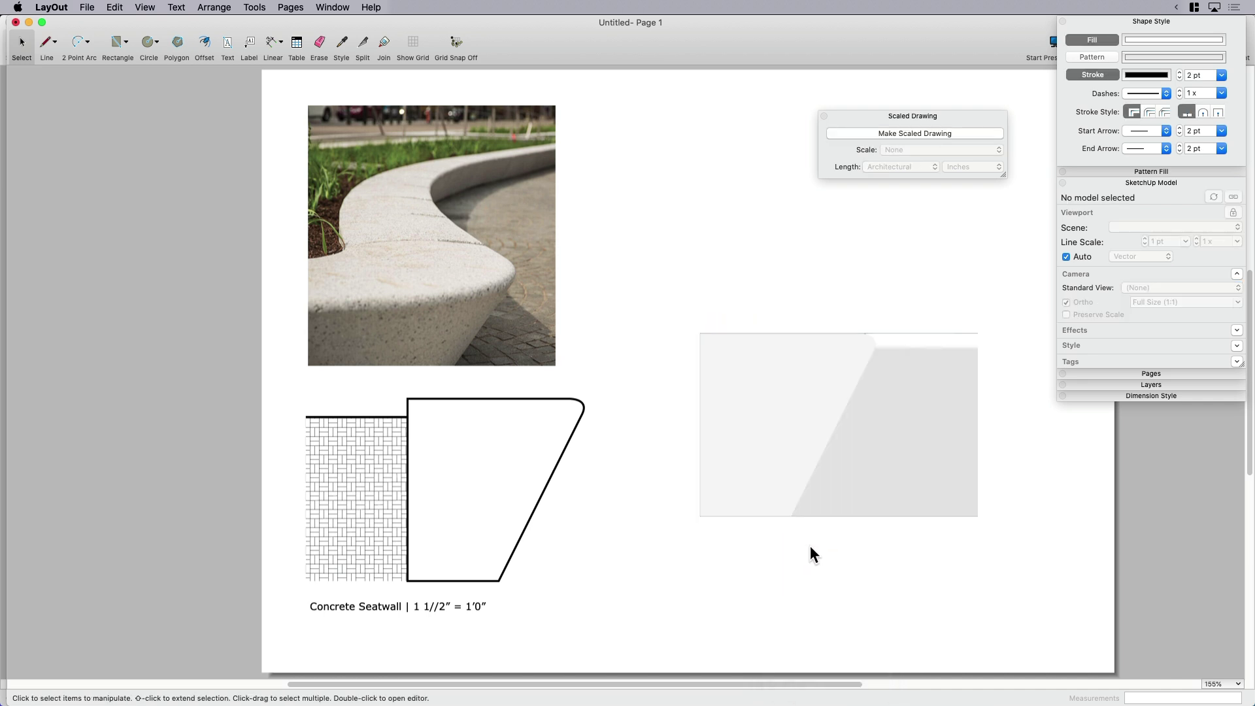
{"action": "left_click", "coordinate": [786, 461]}
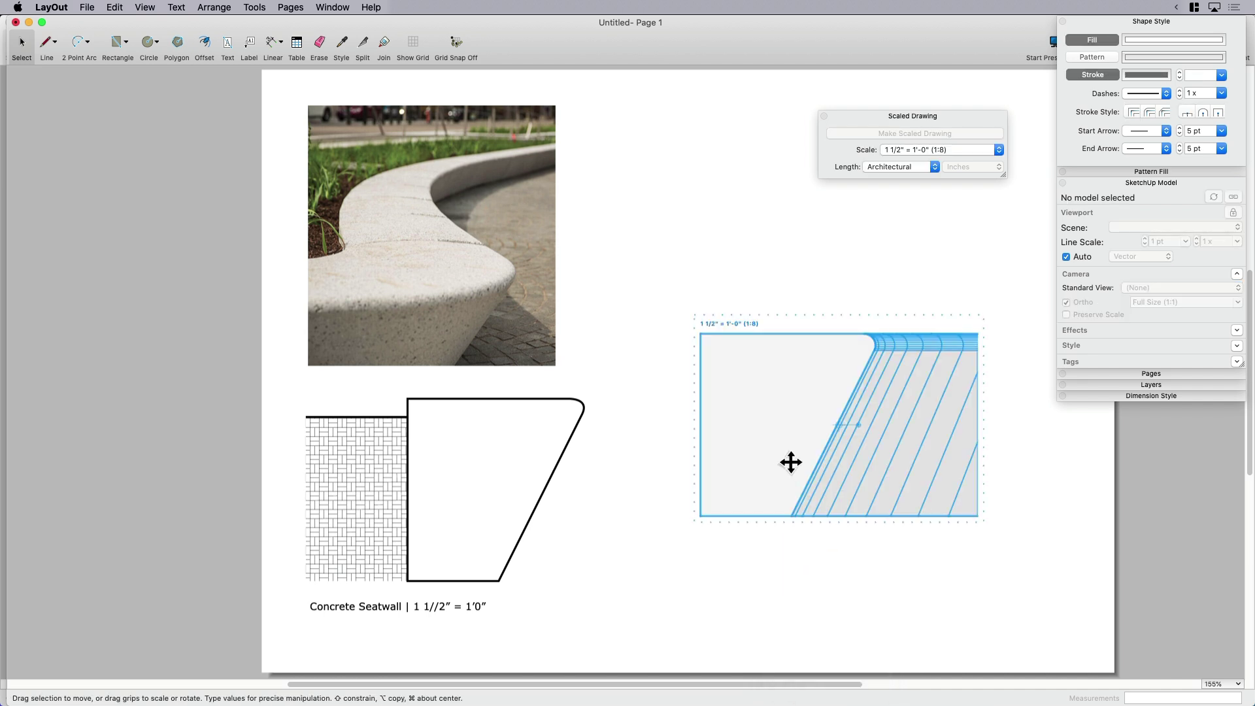
{"action": "key", "text": "Escape"}
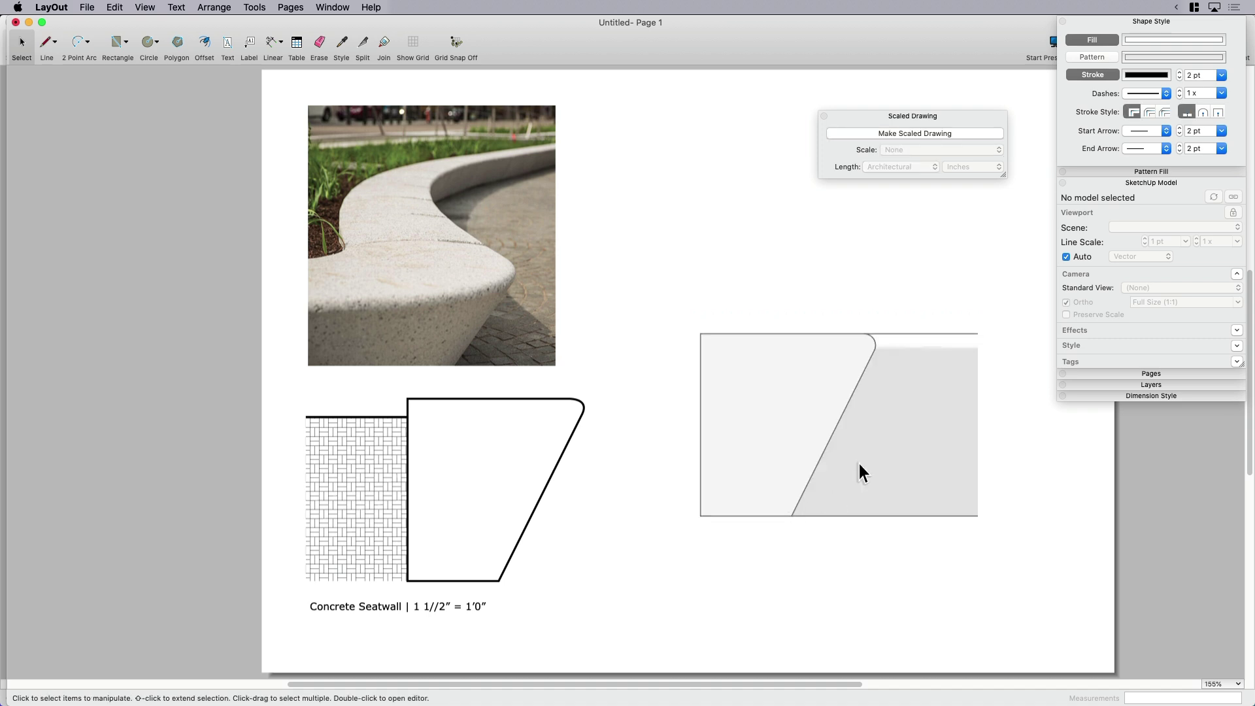
{"action": "left_click", "coordinate": [809, 410]}
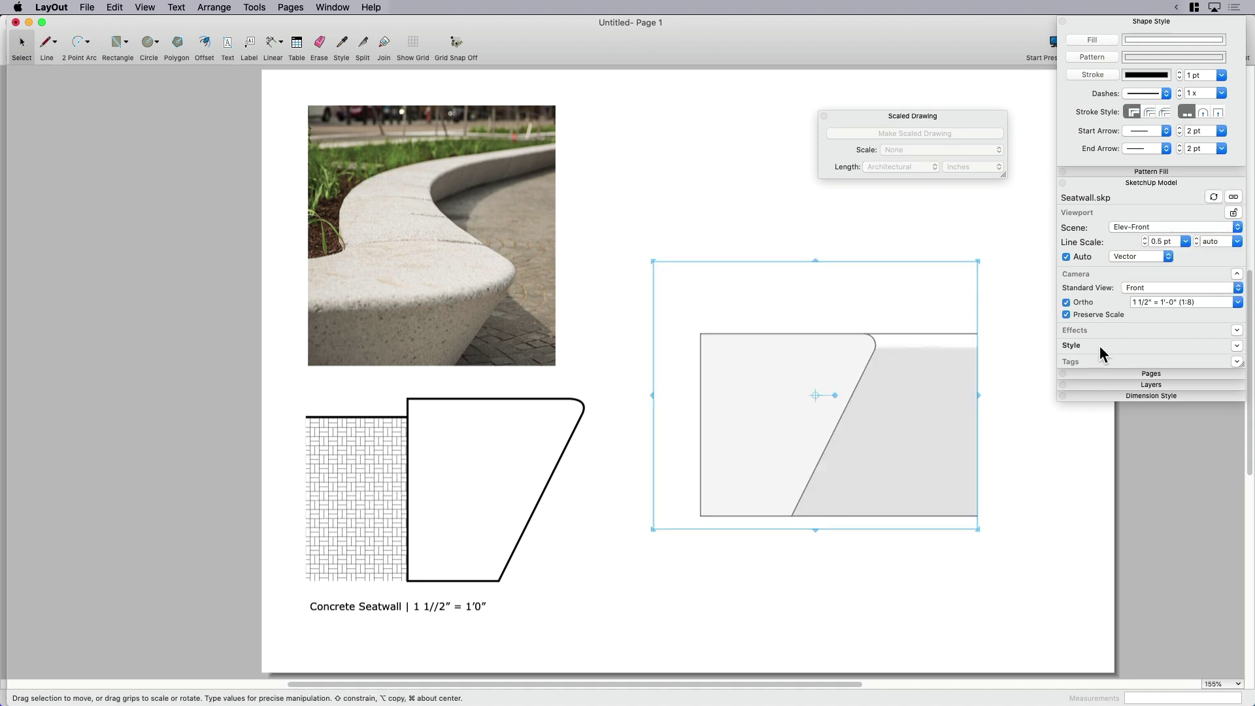
- Apply the Hidden Line-Sect style to the Seatwall viewport
{"action": "left_click", "coordinate": [1072, 345]}
{"action": "left_click", "coordinate": [1085, 425]}
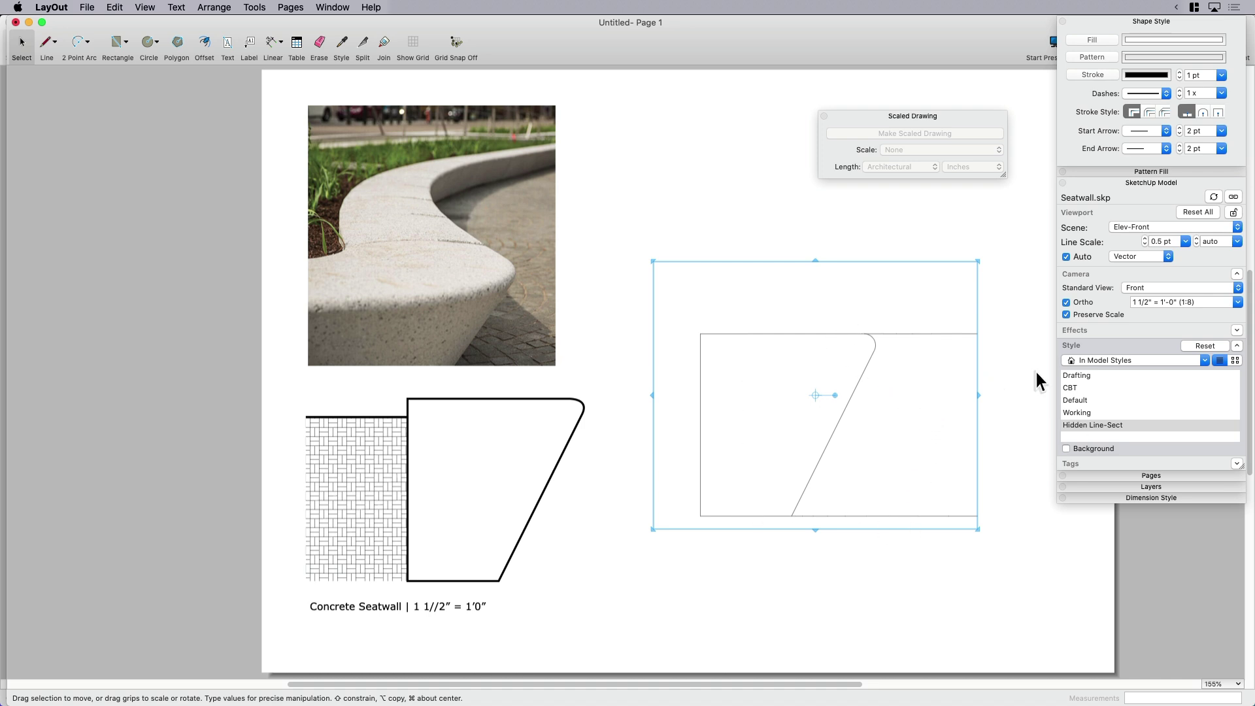
{"action": "left_click", "coordinate": [1109, 344]}
{"action": "left_click", "coordinate": [929, 456]}
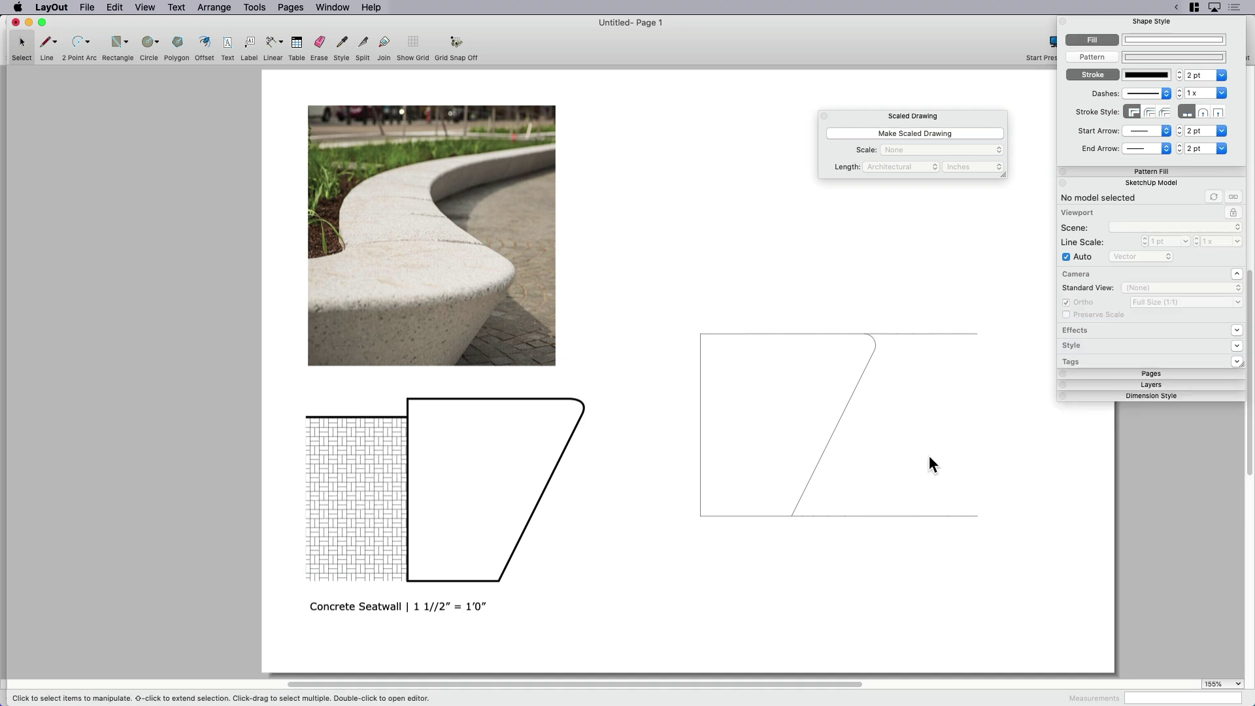
{"action": "left_click", "coordinate": [814, 465]}
{"action": "right_click", "coordinate": [814, 466]}
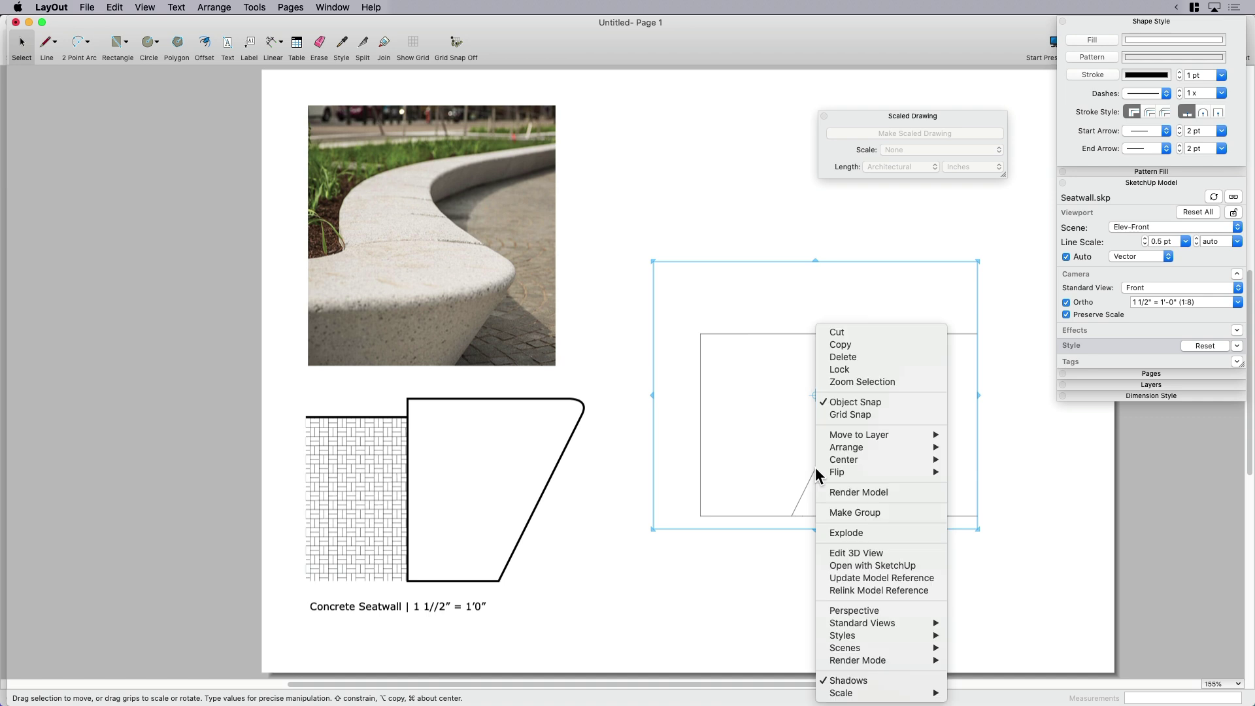
- Explode the viewport into vector lines and move it down-left level with the first section
{"action": "left_click", "coordinate": [859, 532]}
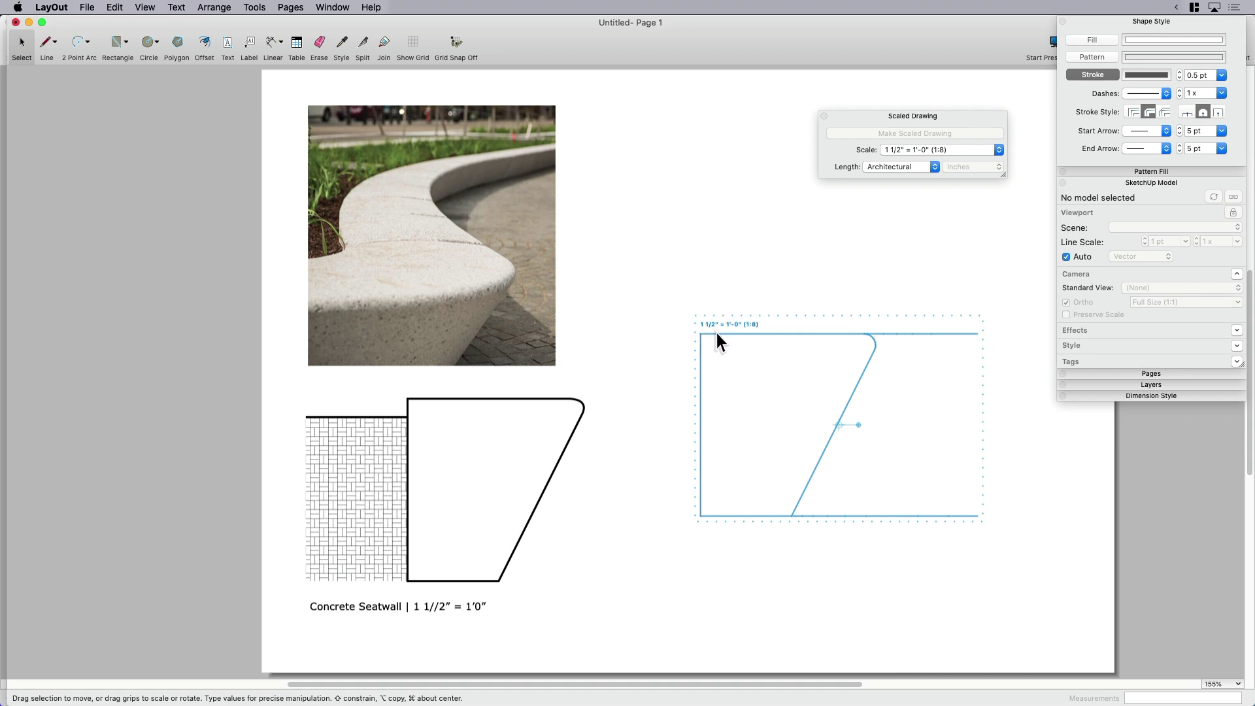
{"action": "mouse_move", "coordinate": [712, 334]}
{"action": "left_mouse_down"}
{"action": "mouse_move", "coordinate": [422, 398]}
{"action": "mouse_move", "coordinate": [681, 389]}
{"action": "mouse_move", "coordinate": [701, 325]}
{"action": "mouse_move", "coordinate": [680, 402]}
{"action": "left_mouse_up"}
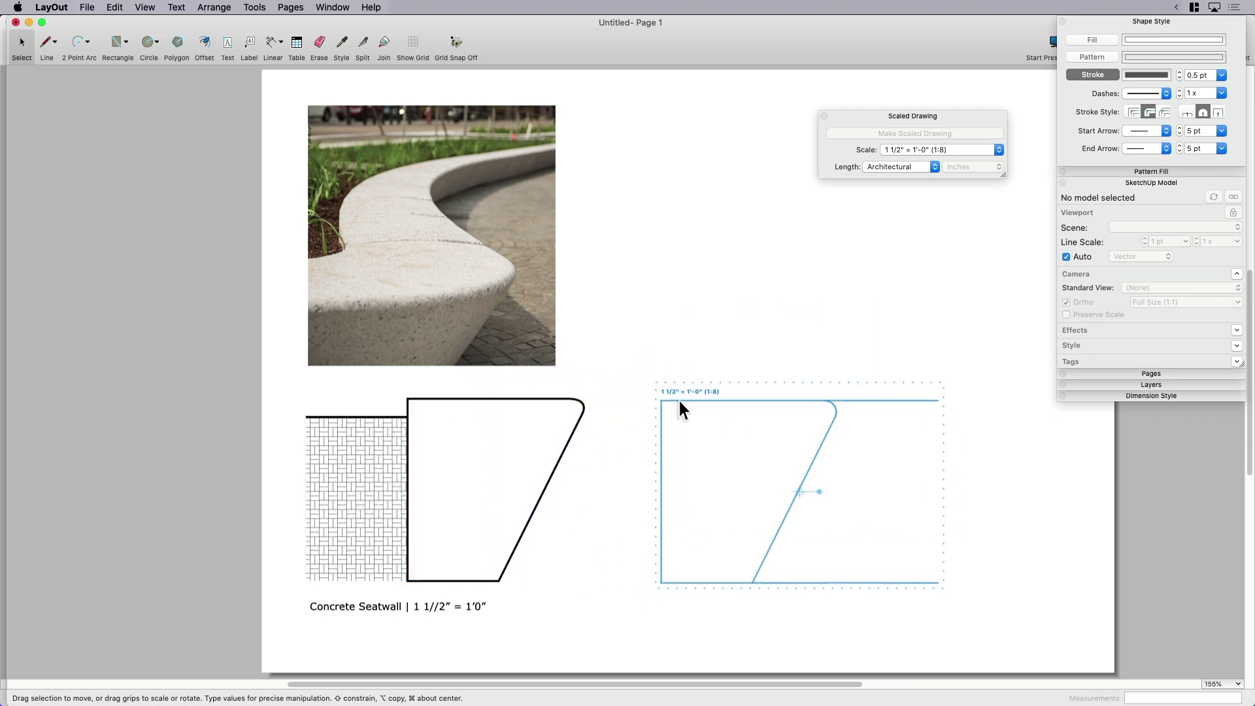
{"action": "left_click", "coordinate": [837, 366]}
{"action": "scroll", "coordinate": [821, 443], "scroll_direction": "down", "scroll_amount": 2}
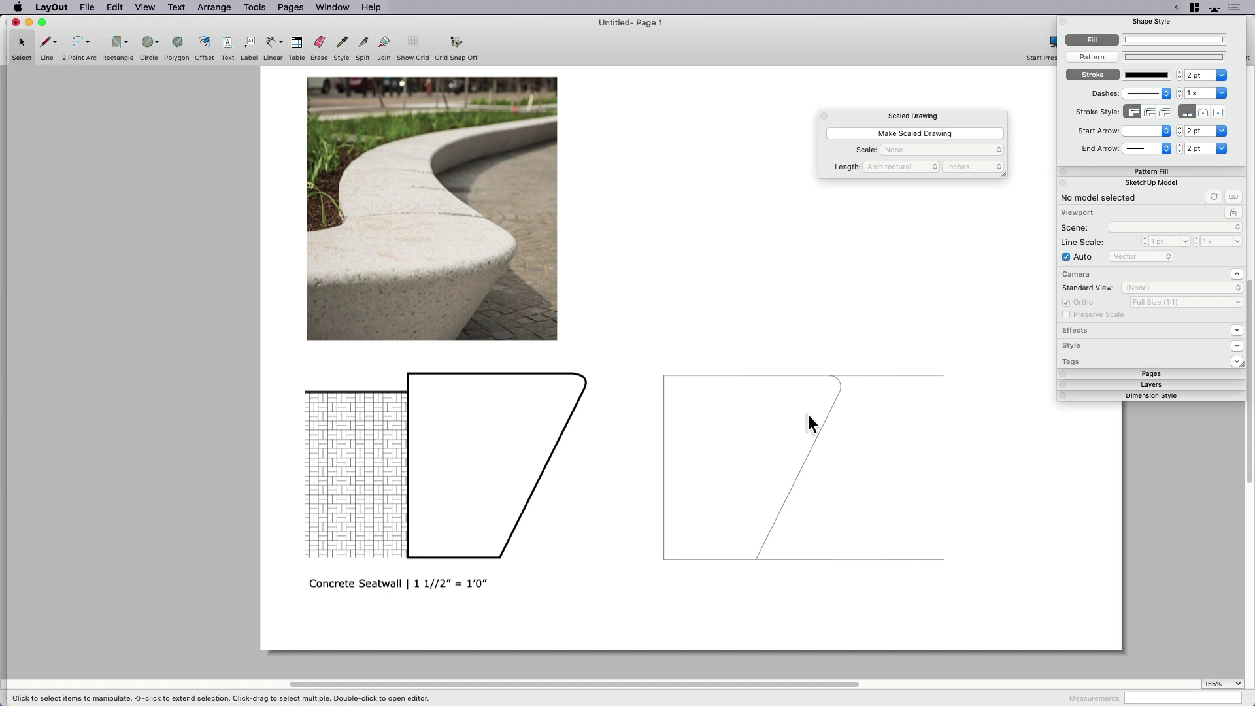
- Set the exploded section's line weight to 2 pt
{"action": "left_click", "coordinate": [1221, 76]}
{"action": "left_click", "coordinate": [1200, 163]}
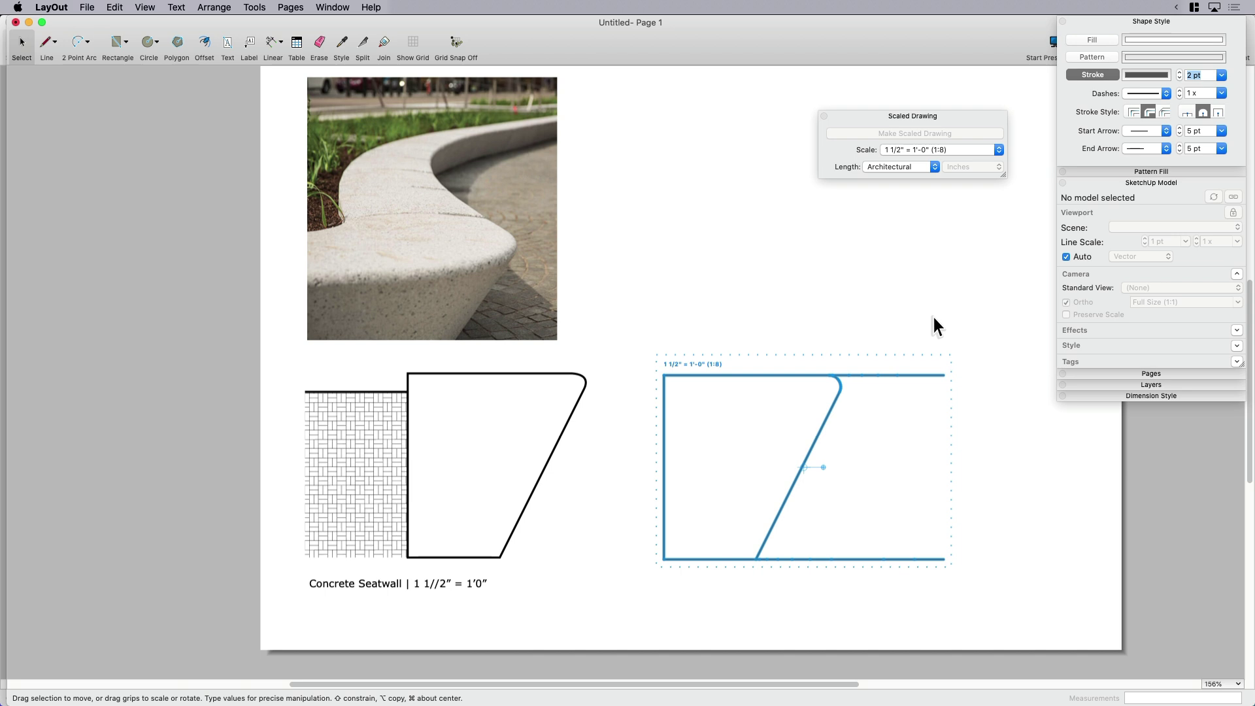
{"action": "left_click", "coordinate": [797, 396]}
- Inside the group, trace the left edge and extend a ground line left from its top
{"action": "double_click", "coordinate": [814, 378]}
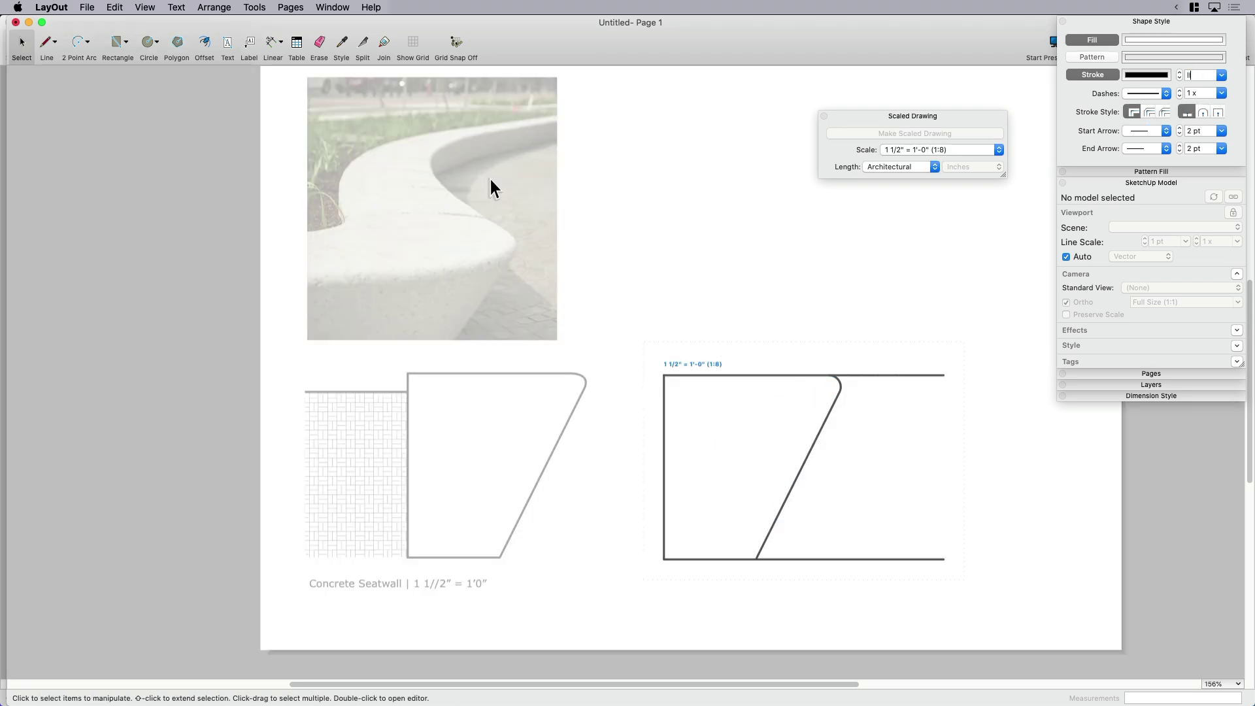
{"action": "left_click", "coordinate": [47, 45]}
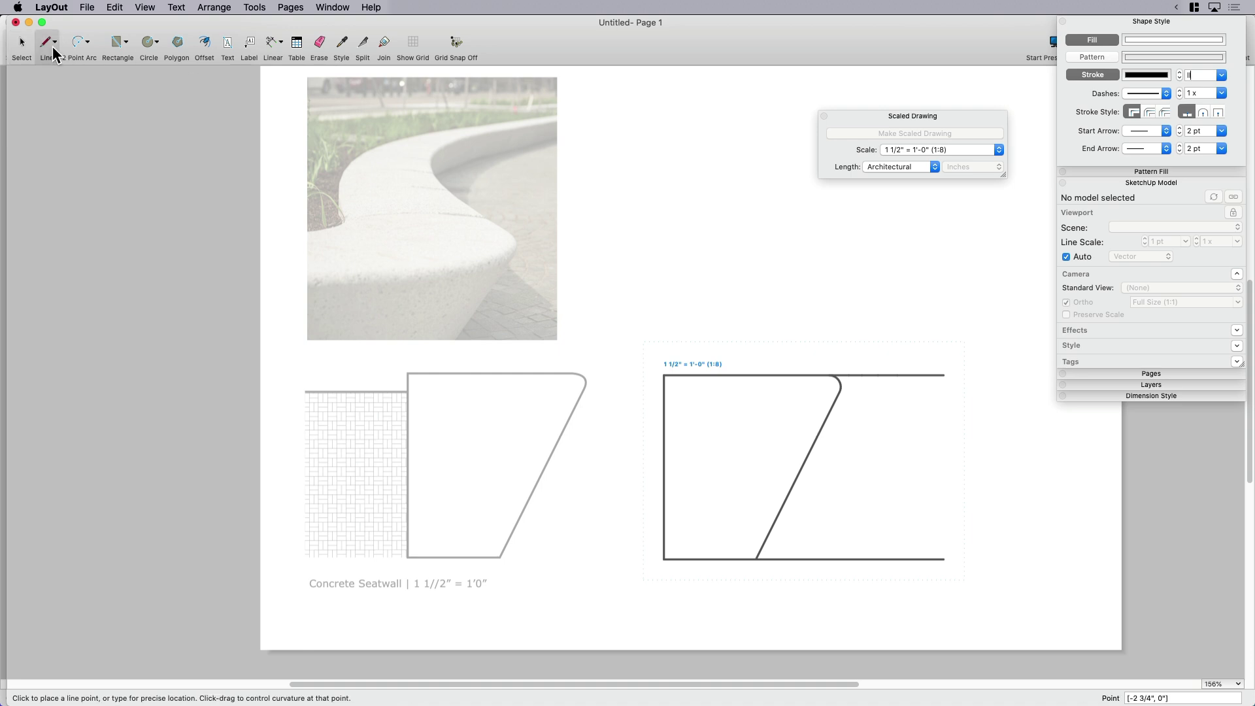
{"action": "left_click", "coordinate": [664, 559]}
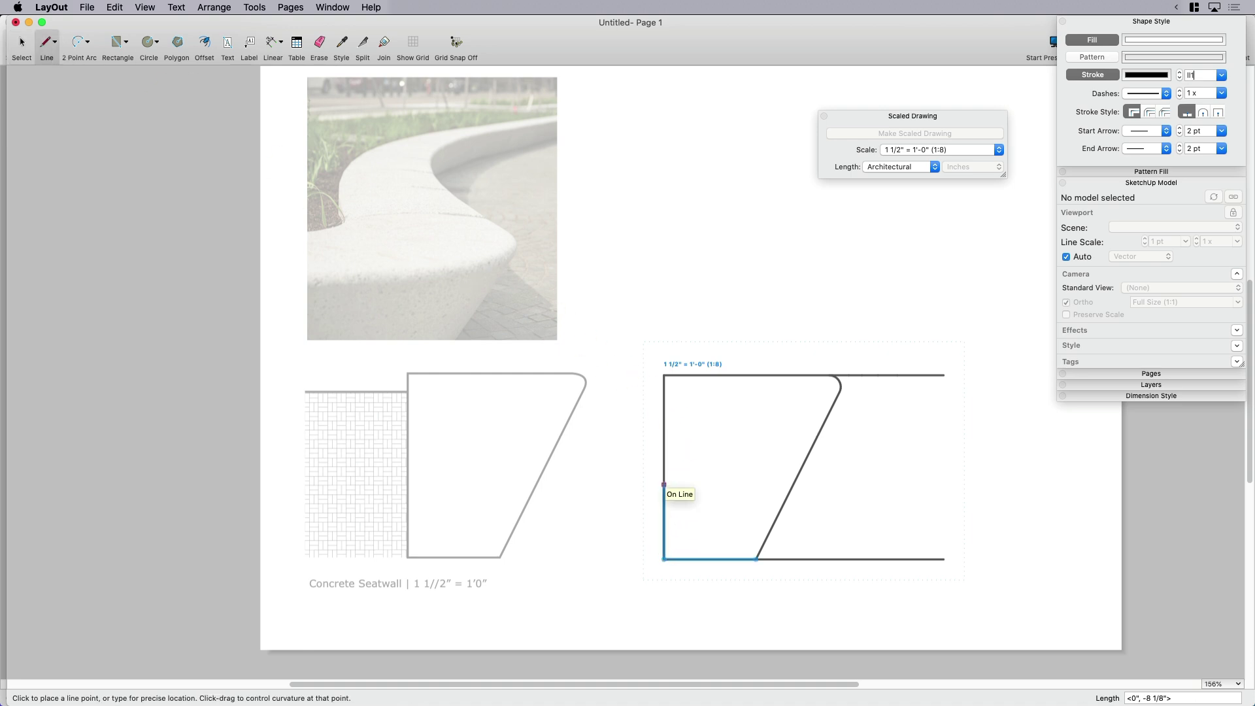
{"action": "left_click", "coordinate": [663, 396]}
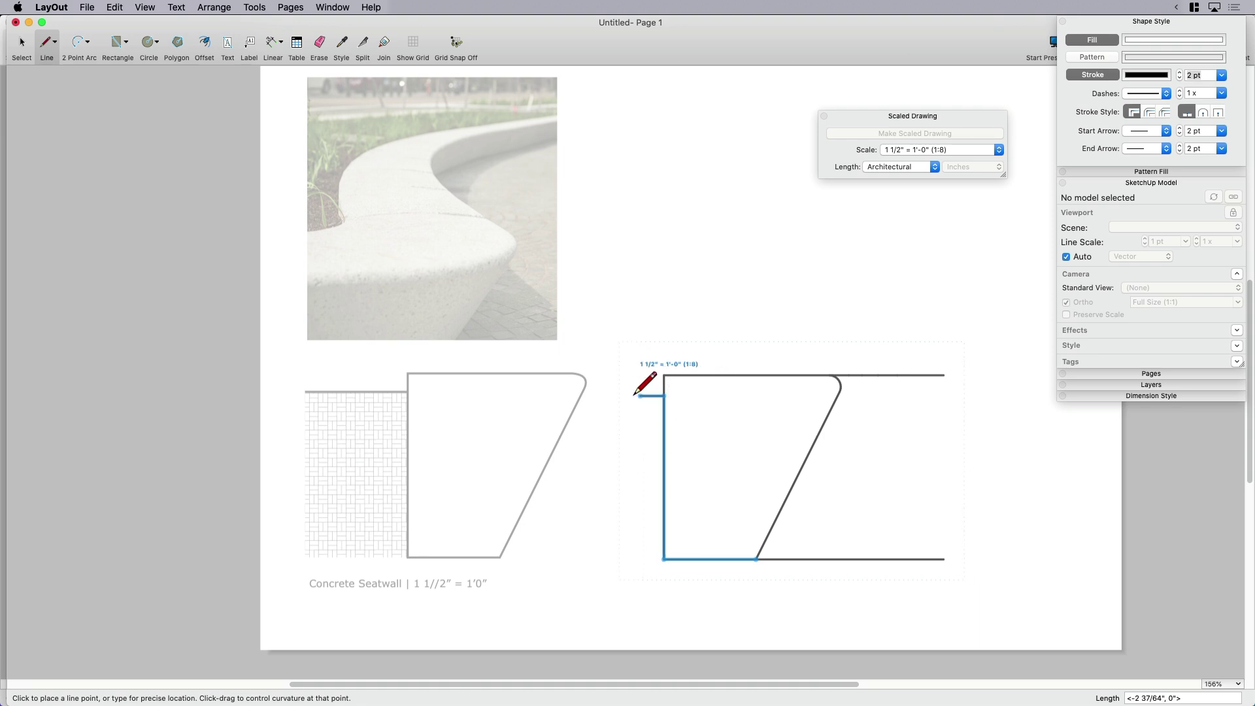
{"action": "left_click", "coordinate": [604, 396]}
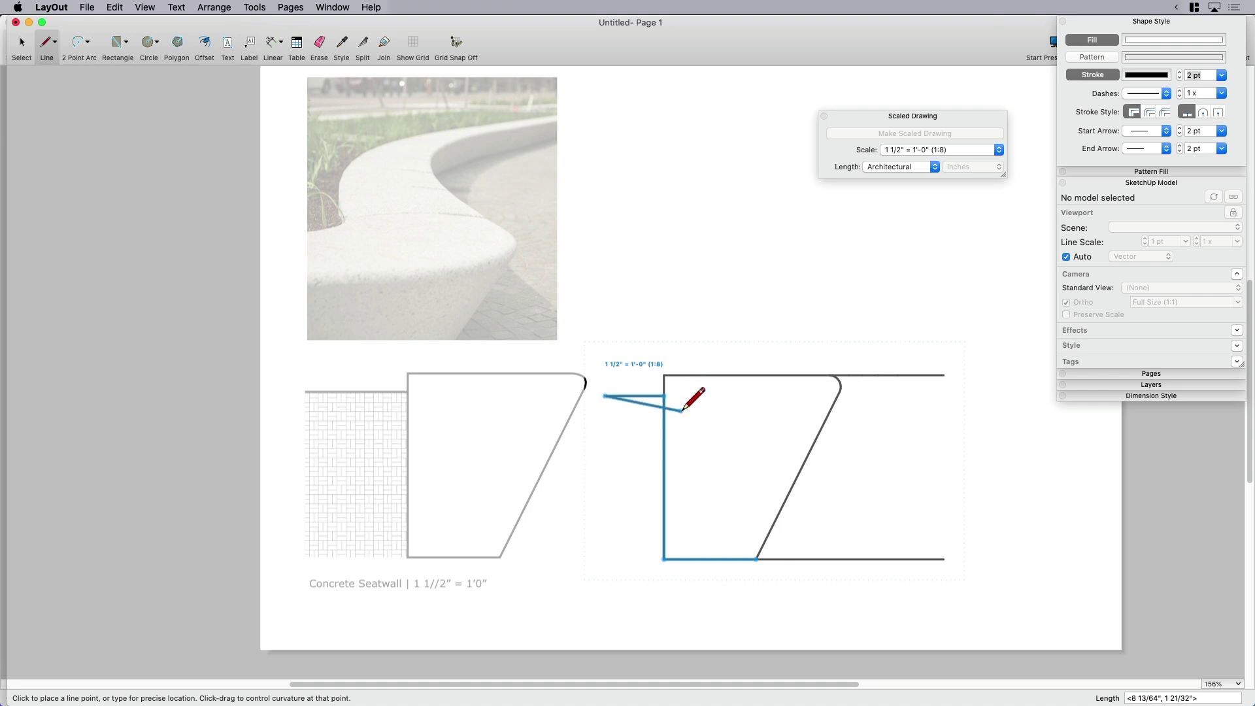
{"action": "key", "text": "space"}
{"action": "left_click", "coordinate": [767, 323]}
{"action": "left_click", "coordinate": [866, 319]}
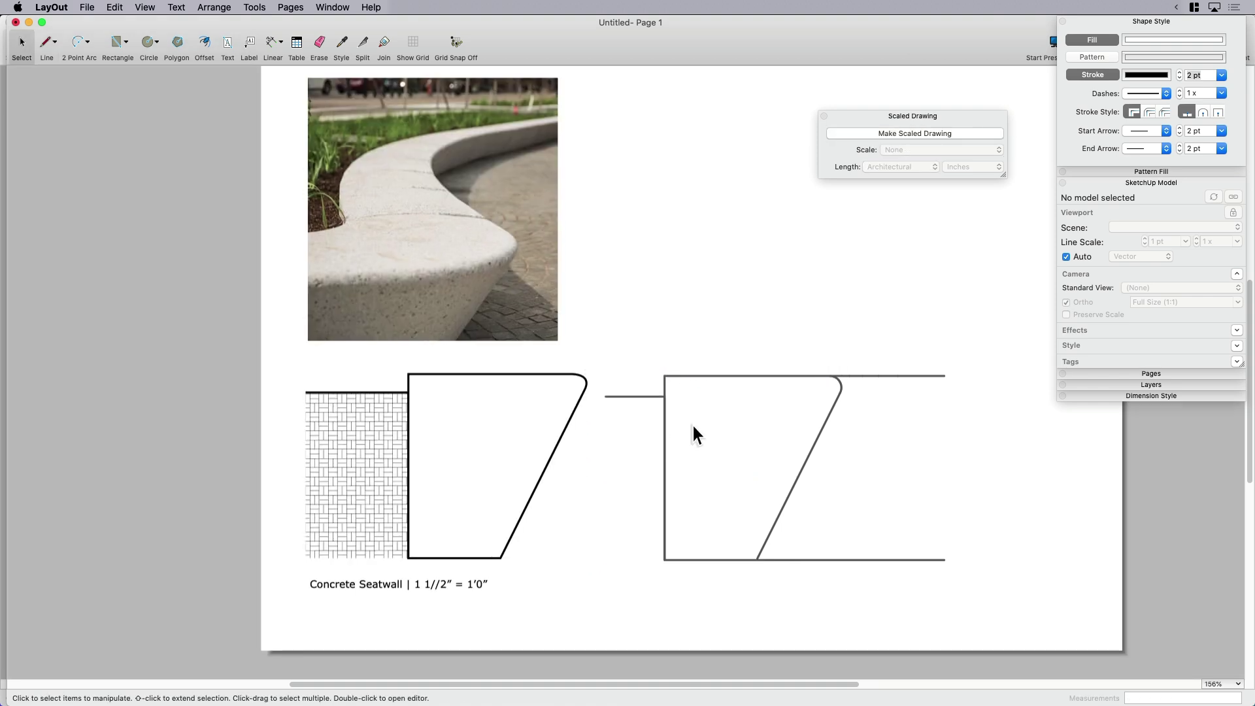
{"action": "left_click", "coordinate": [825, 419]}
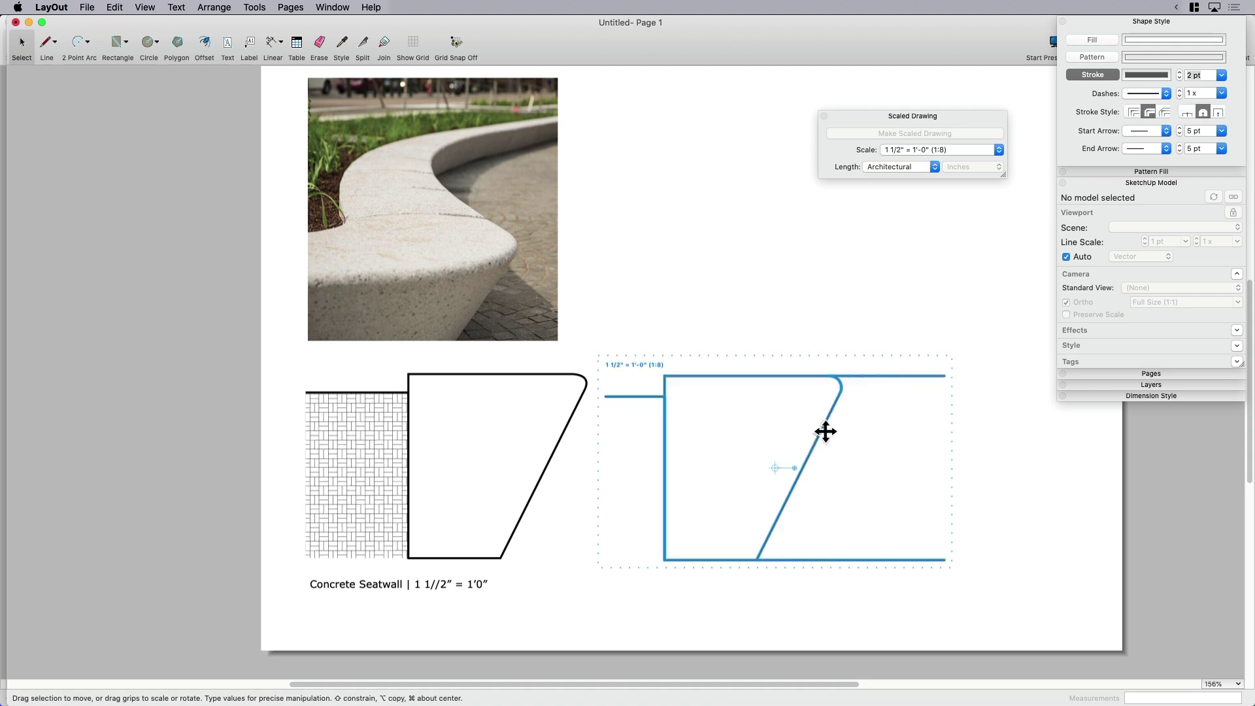
{"action": "left_click", "coordinate": [866, 349]}
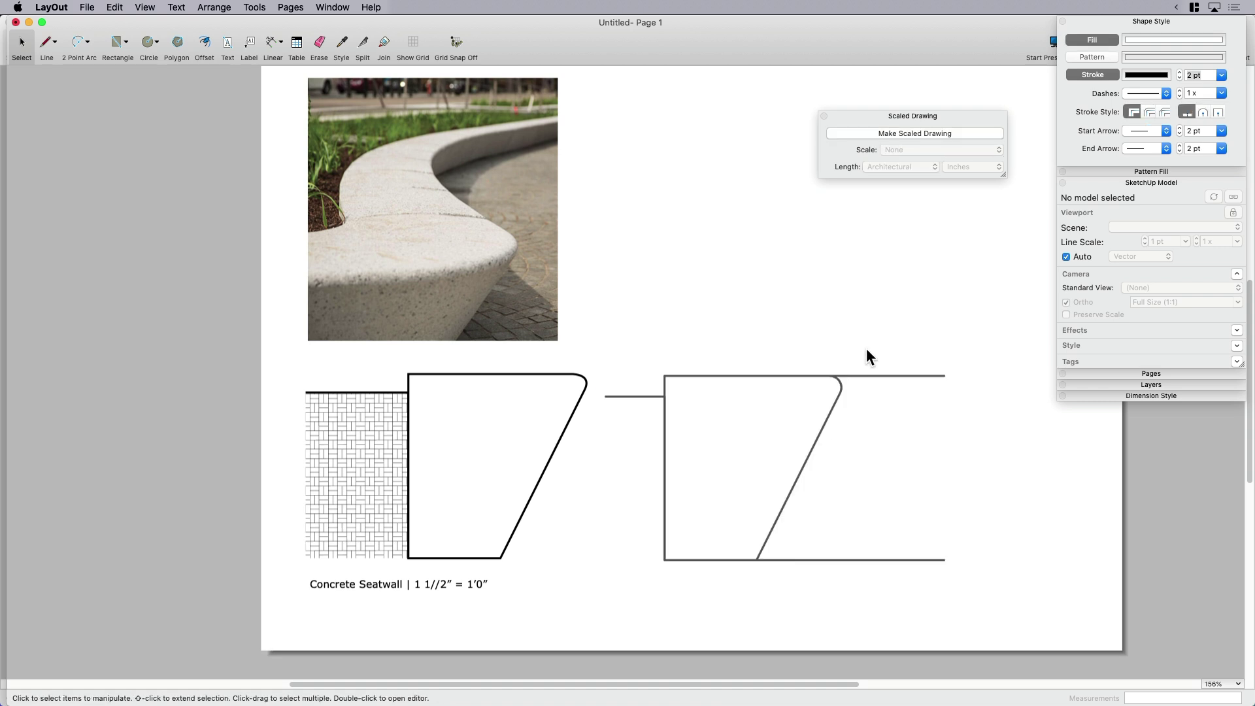
{"action": "key", "text": "super+z"}
{"action": "left_click", "coordinate": [790, 315]}
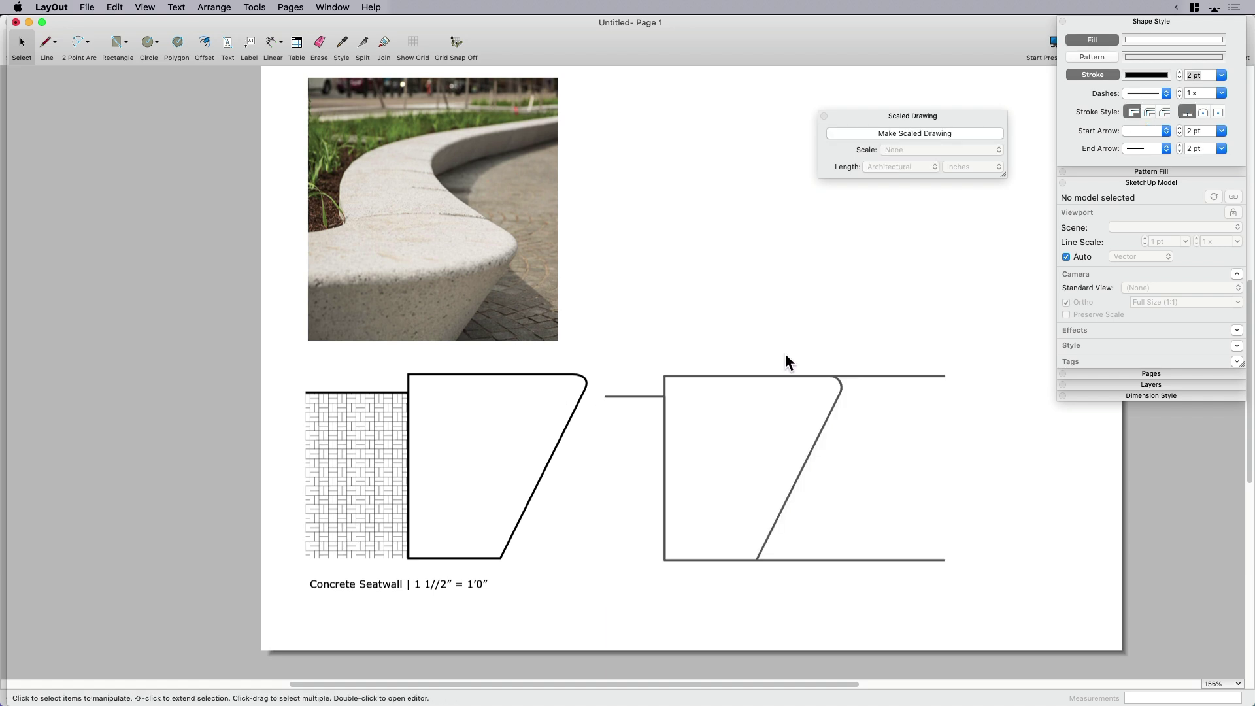